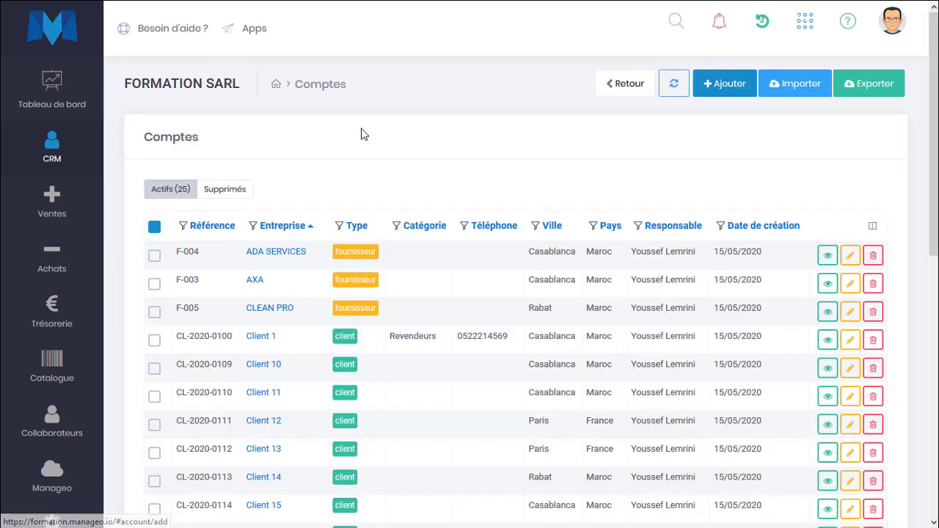
# Go to CRM > Opportunités to show the empty Cycle de vente pipeline board
pyautogui.moveTo(44, 141)
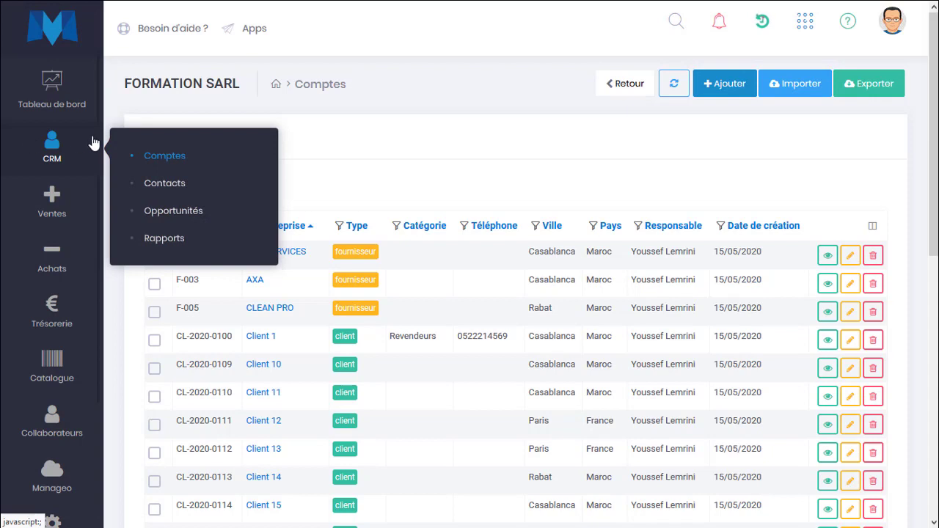
pyautogui.click(184, 213)
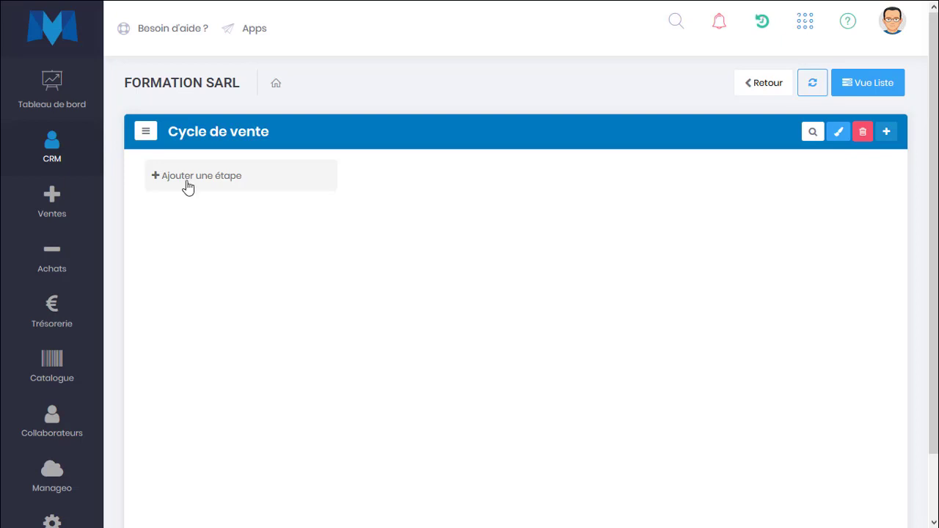
# Add the first two pipeline stages, Identification and Qualification
pyautogui.click(189, 182)
pyautogui.write('I')
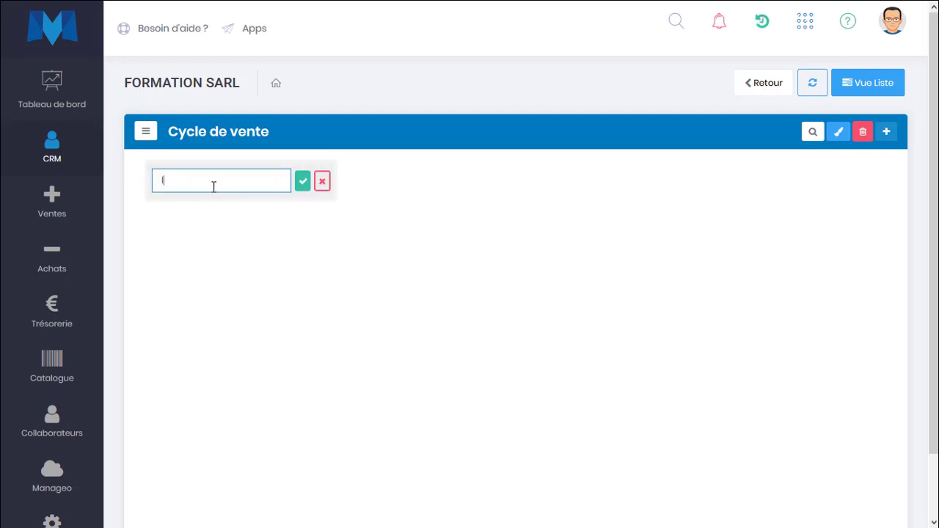
pyautogui.write('ned')
pyautogui.press('BackSpace')
pyautogui.press('BackSpace')
pyautogui.write('entificatoi')
pyautogui.press('BackSpace')
pyautogui.press('BackSpace')
pyautogui.write('ion')
pyautogui.press('Return')
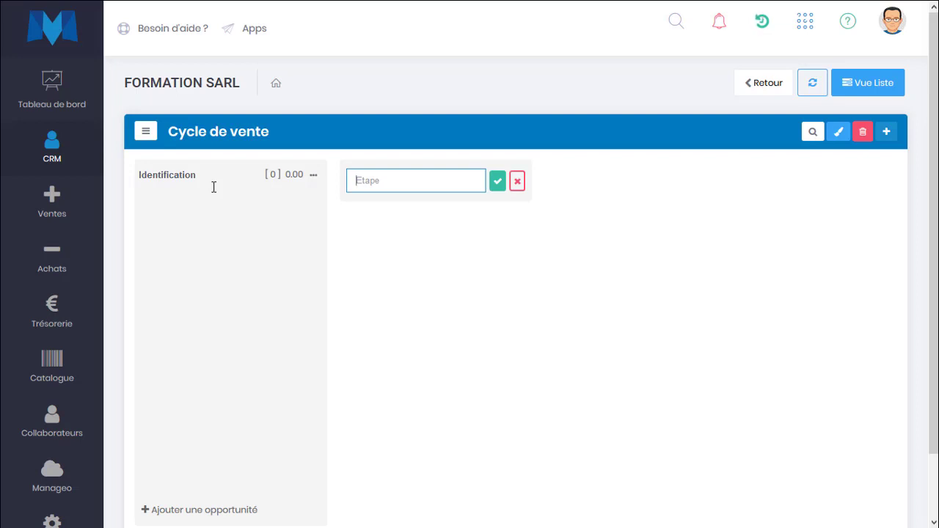
pyautogui.write('Qualification')
pyautogui.press('Return')
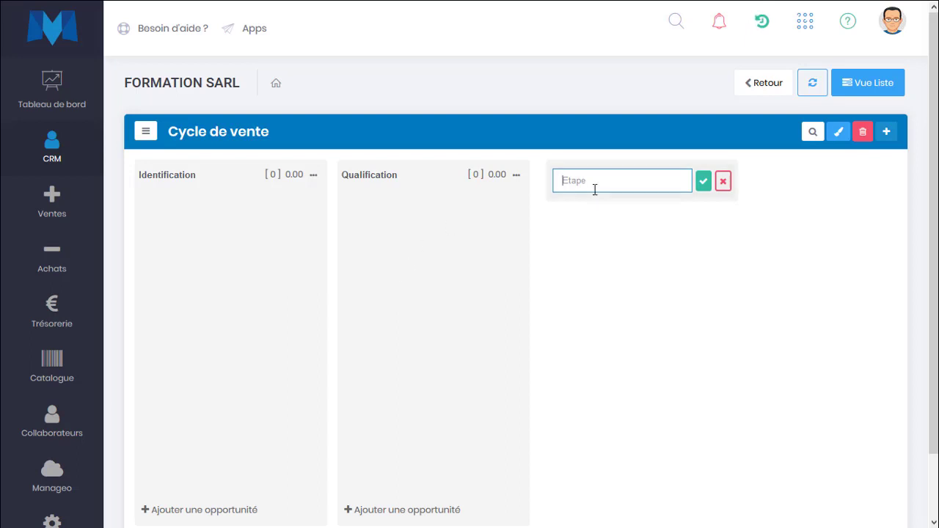
# Add the Contact and RDV stages after Qualification
pyautogui.write('Contact')
pyautogui.press('Return')
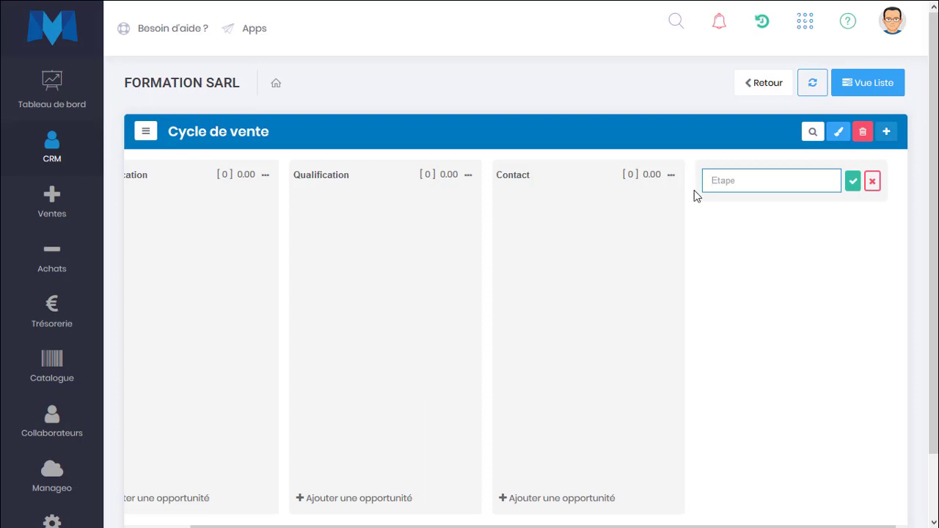
pyautogui.write('RDV')
pyautogui.press('Return')
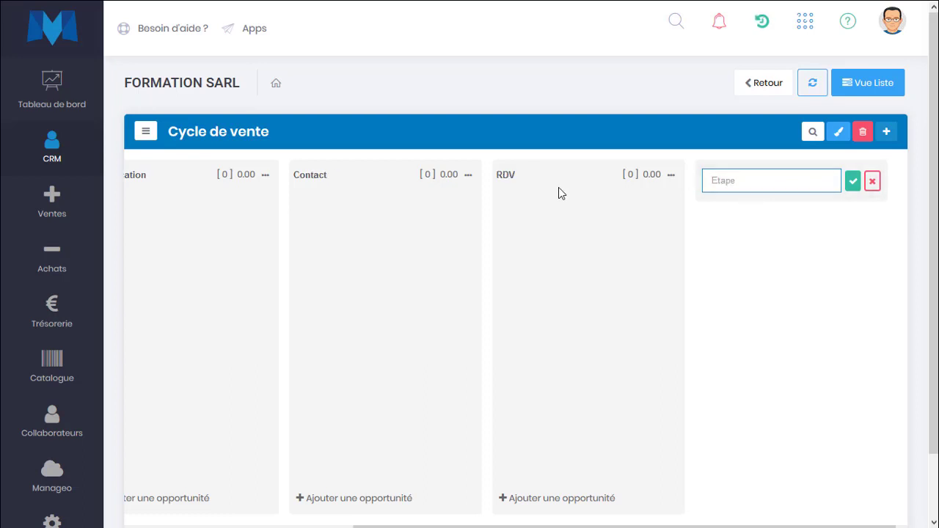
# Rename the RDV stage to 'Prise de RDV'
pyautogui.click(671, 175)
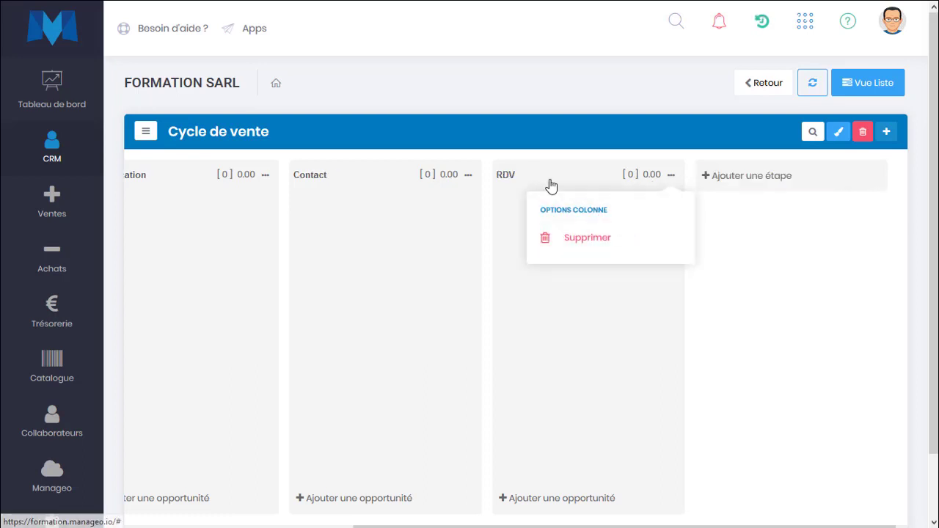
pyautogui.click(506, 176)
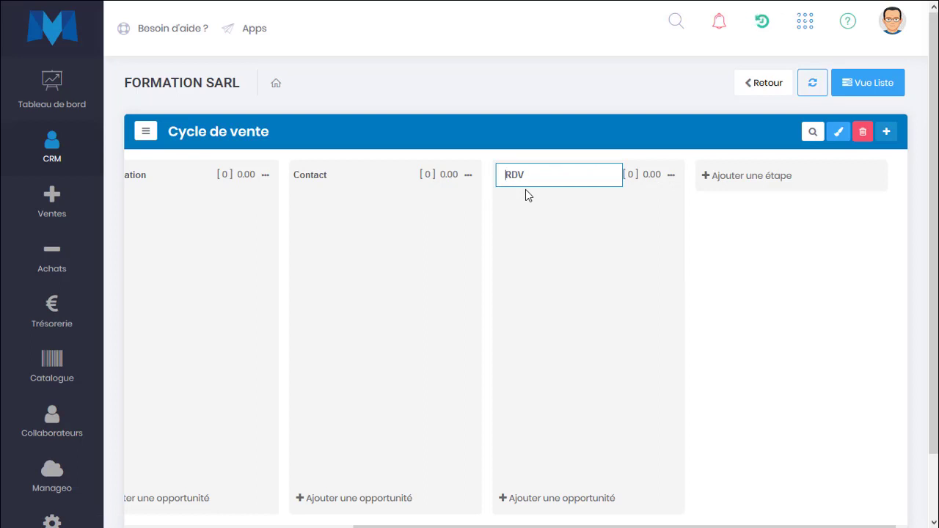
pyautogui.write('Prise de')
pyautogui.click(759, 179)
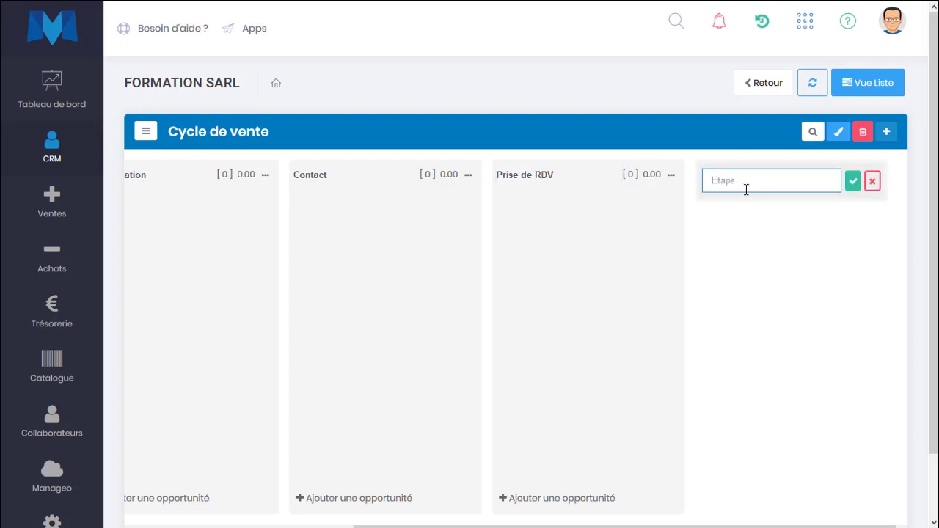
# Add the 'RDV effectué' and 'Devis' stages after Prise de RDV
pyautogui.write('RDV et')
pyautogui.write('fectué')
pyautogui.press('Return')
pyautogui.click(555, 183)
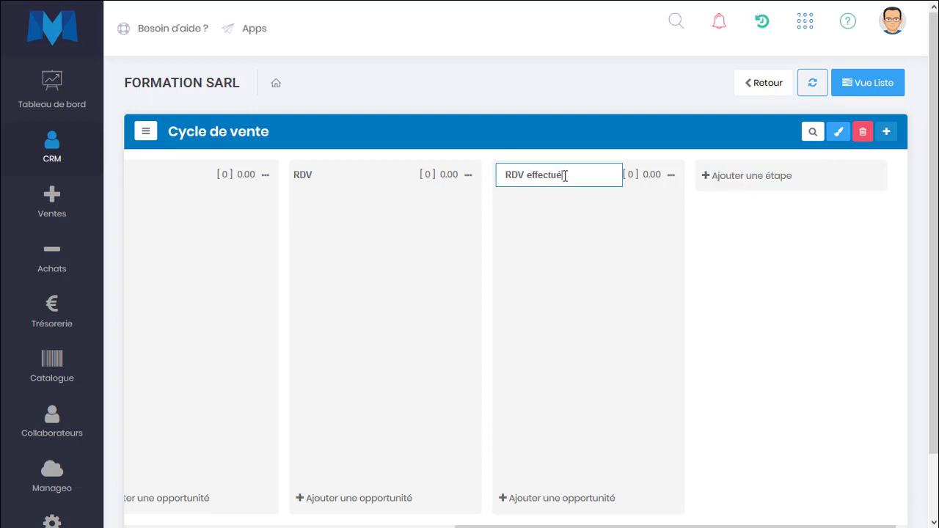
pyautogui.moveTo(567, 176); pyautogui.dragTo(502, 179)
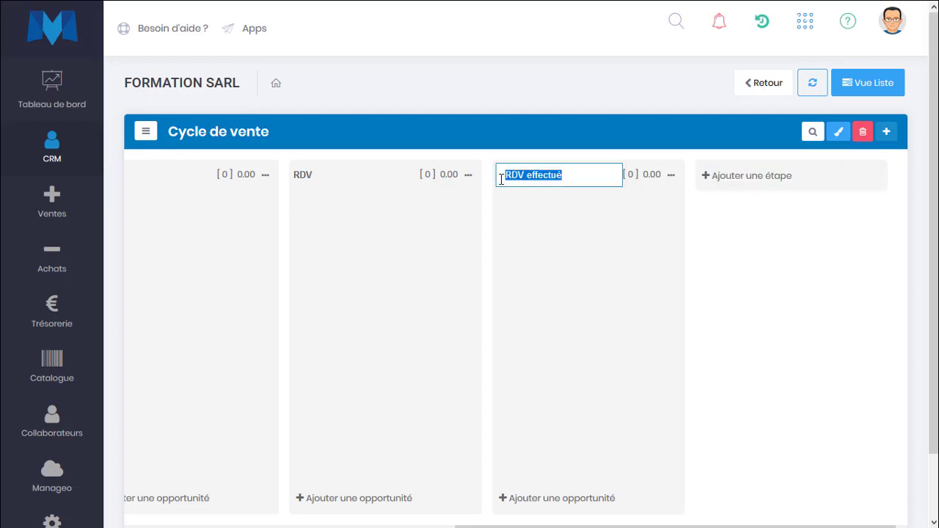
pyautogui.write('Devis')
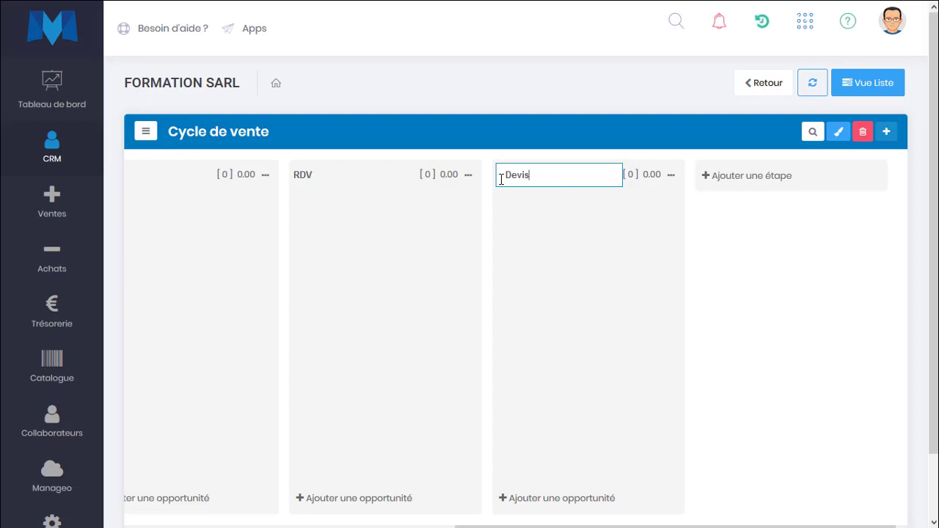
pyautogui.click(695, 256)
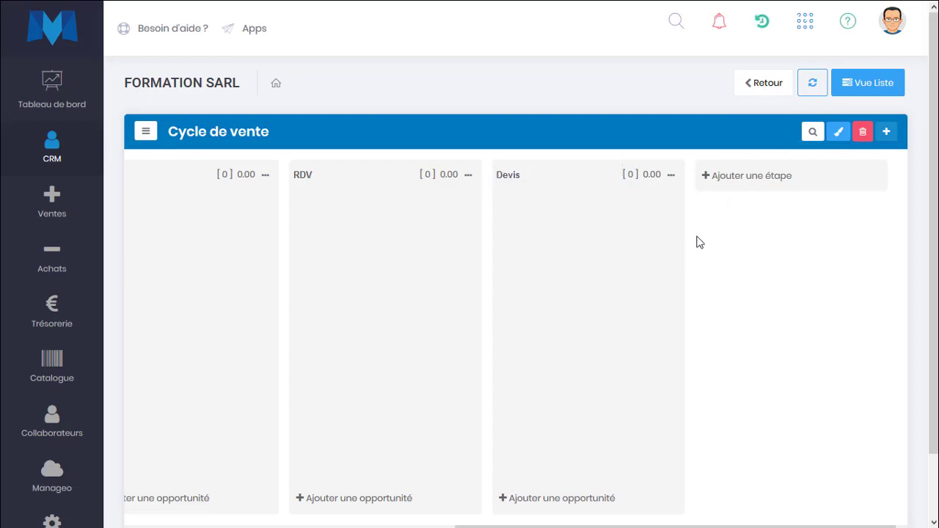
# Add a 'Négociation' stage at the end of the pipeline
pyautogui.click(724, 179)
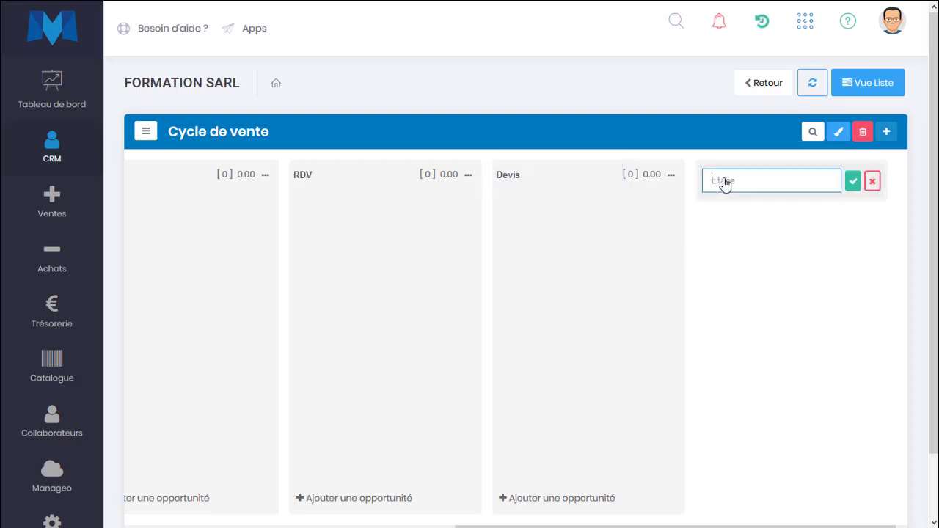
pyautogui.write('Négociation')
pyautogui.press('Return')
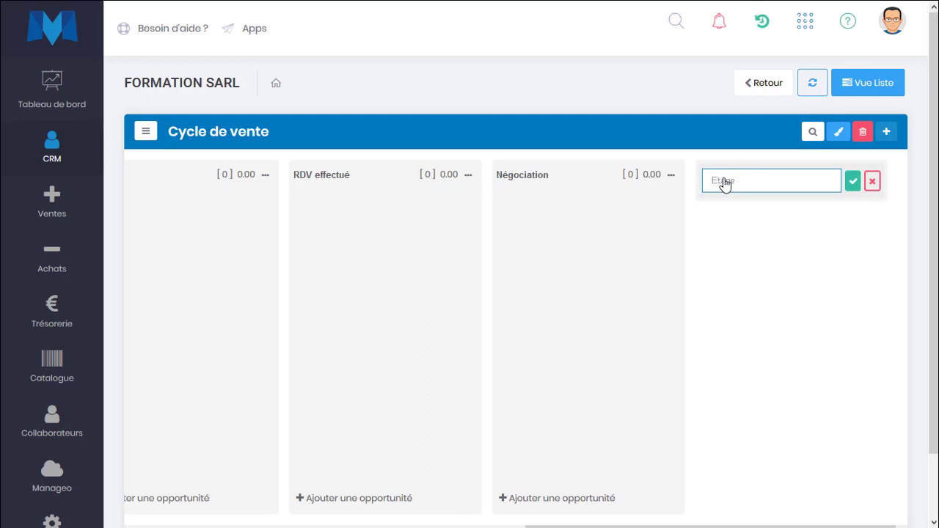
pyautogui.hscroll(-10, 511, 212)
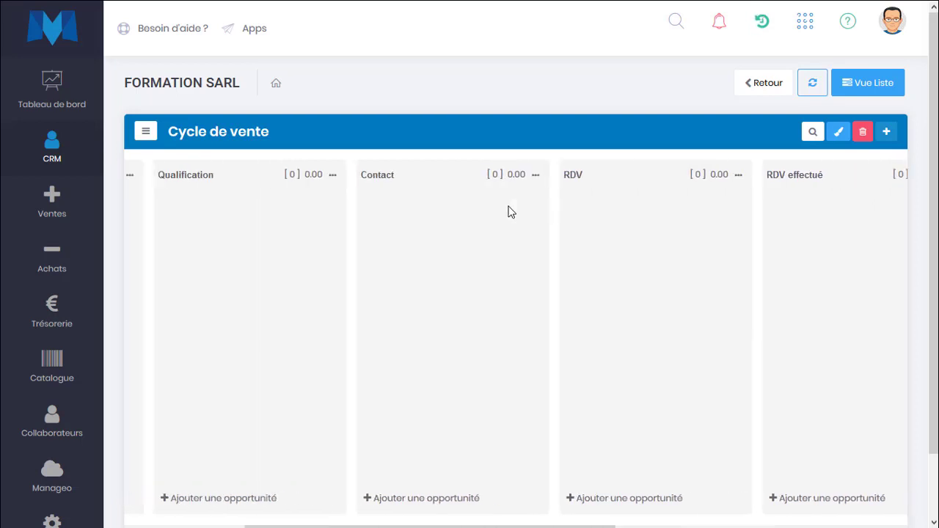
# Replace the pipeline header title 'Cycle de vente' with 'Vente directe'
pyautogui.click(262, 131)
pyautogui.moveTo(307, 130); pyautogui.dragTo(166, 135)
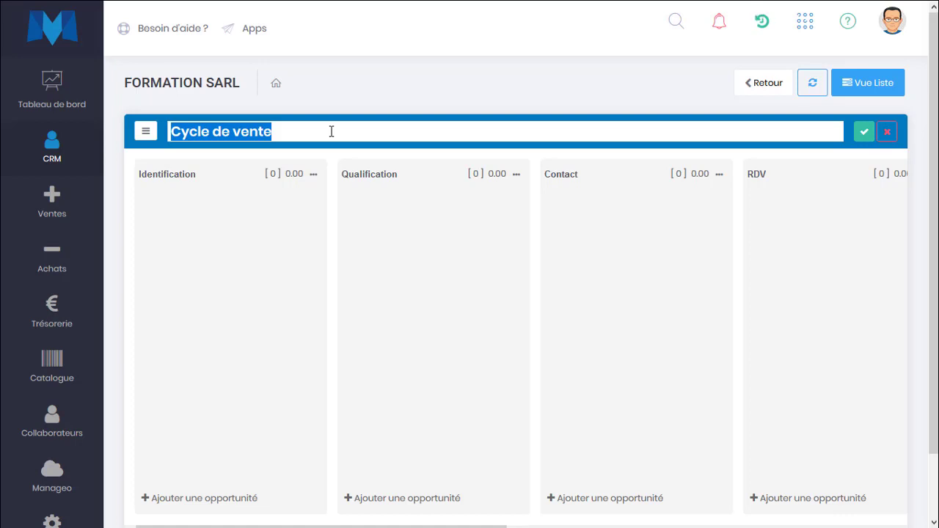
pyautogui.write('Clients')
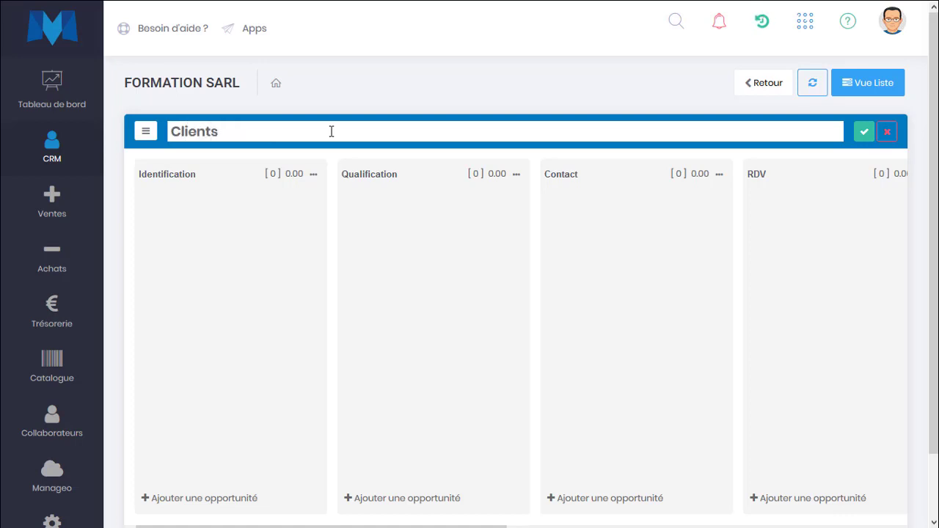
pyautogui.hotkey('ctrl', 'a')
pyautogui.write('Vente directe')
pyautogui.press('Return')
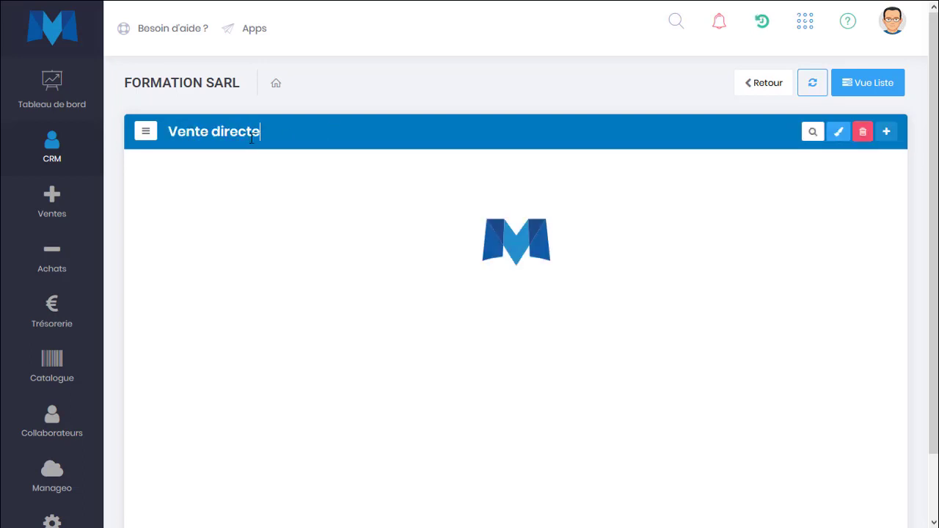
pyautogui.click(145, 131)
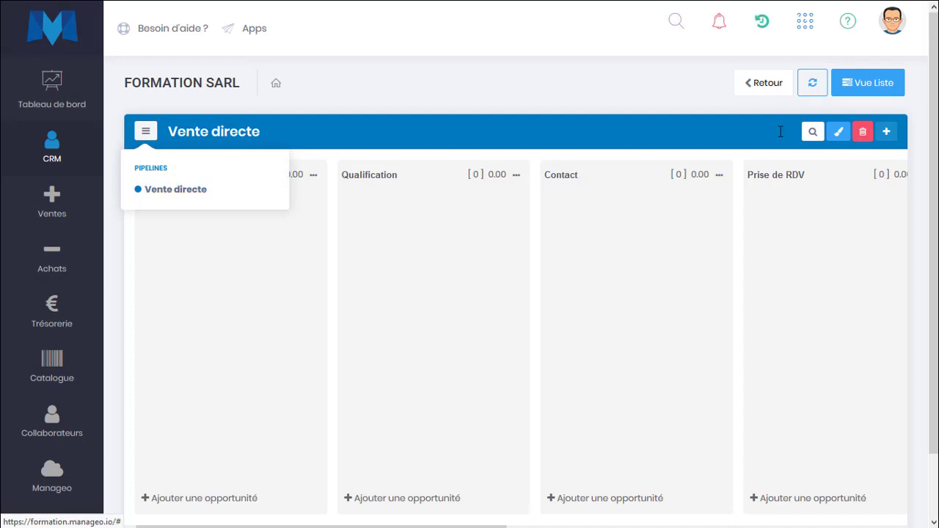
# Create a new pipeline named 'Revendeurs', correcting the misspelt title
pyautogui.click(886, 132)
pyautogui.click(790, 194)
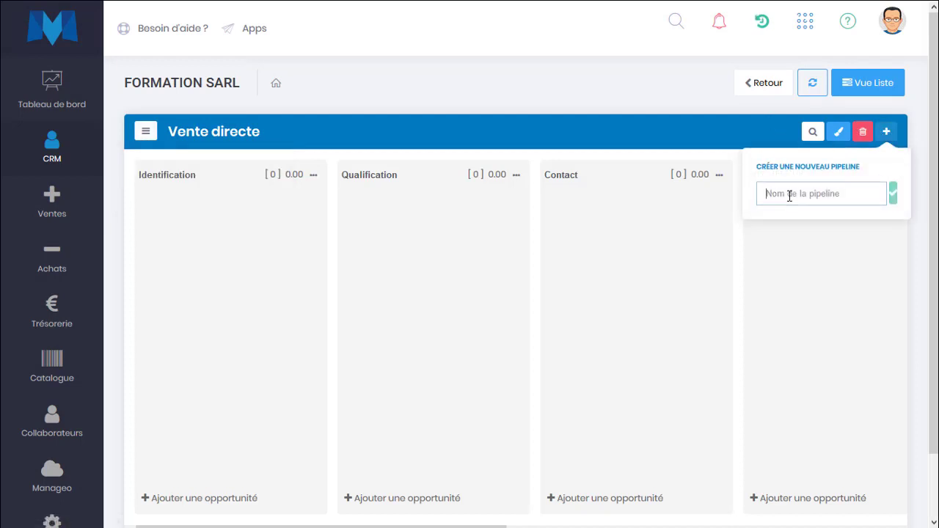
pyautogui.write('Revenderus')
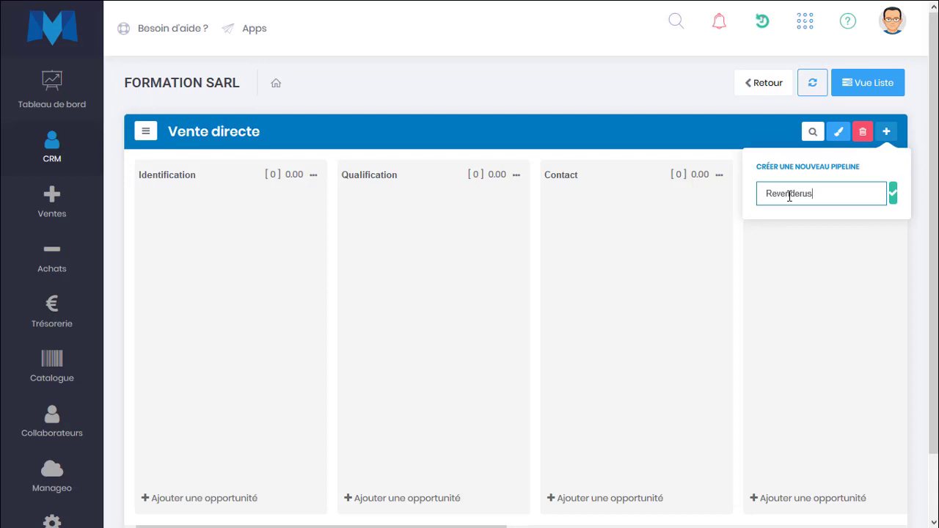
pyautogui.press('Return')
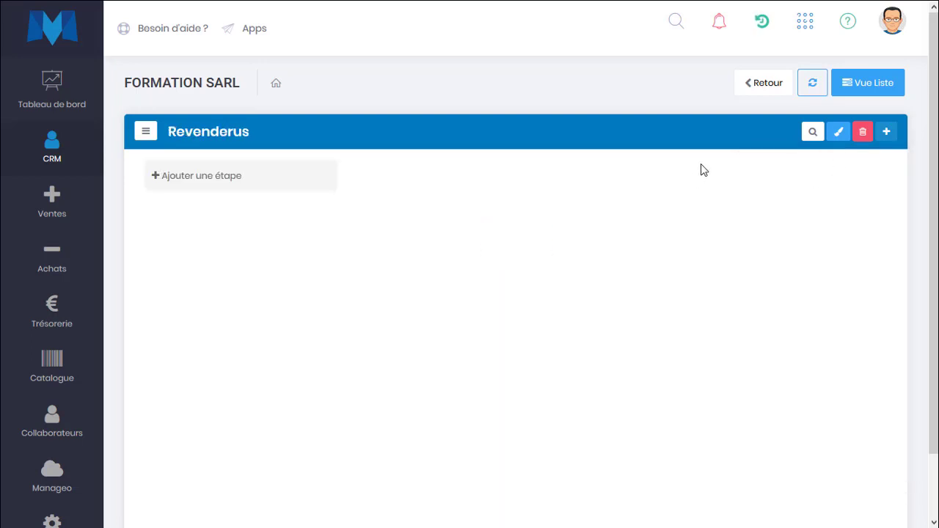
pyautogui.click(235, 130)
pyautogui.click(237, 131)
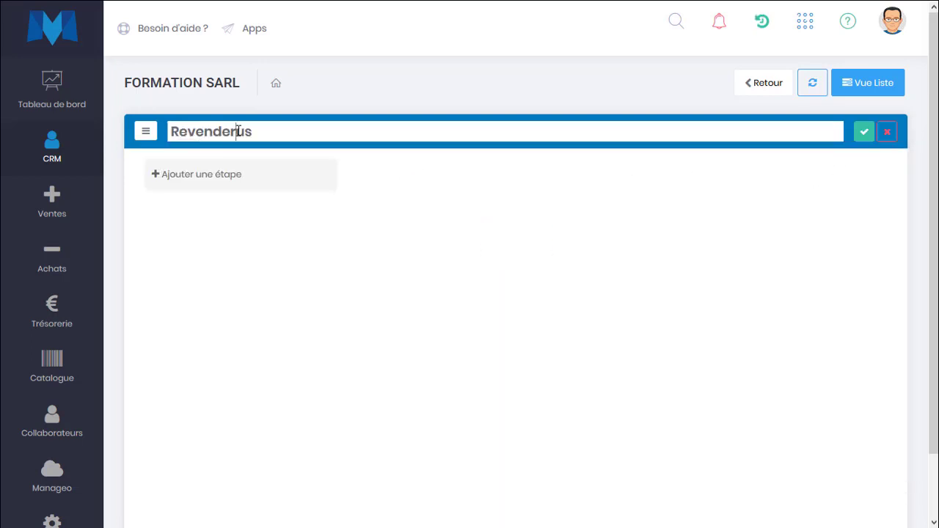
pyautogui.press('BackSpace')
pyautogui.press('Right')
pyautogui.write('r')
pyautogui.press('Return')
# Colour the Revendeurs pipeline red, then switch back to Vente directe
pyautogui.click(146, 133)
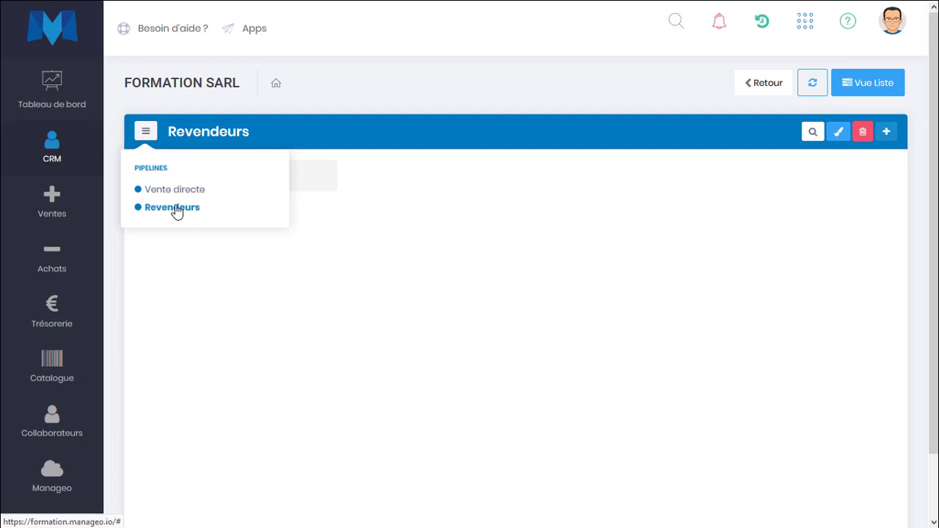
pyautogui.click(459, 198)
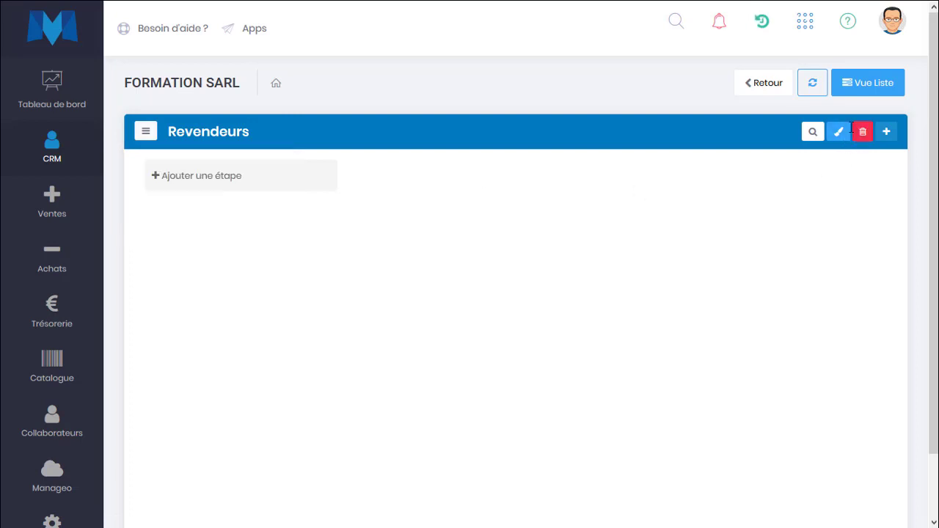
pyautogui.click(844, 132)
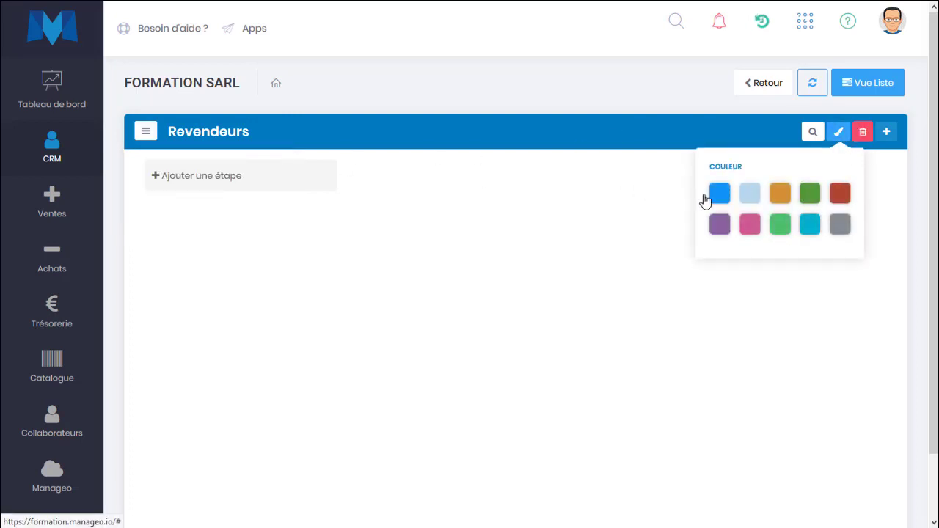
pyautogui.click(840, 194)
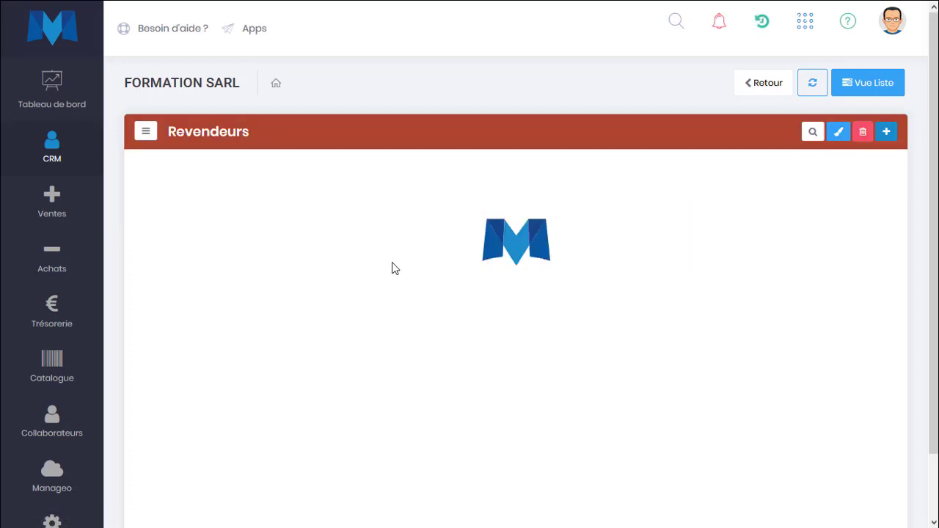
pyautogui.click(145, 132)
pyautogui.click(150, 190)
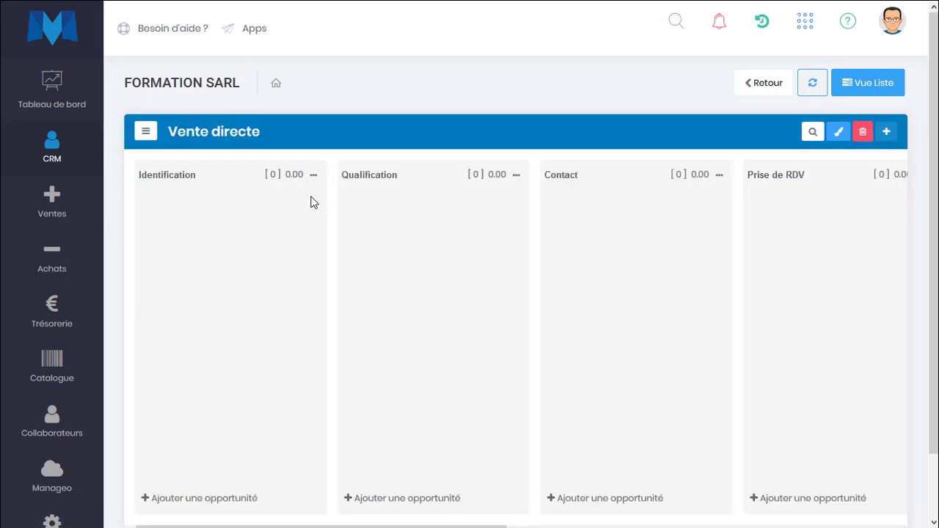
# Create a 'BTP Premium' opportunity card in the Identification column
pyautogui.hscroll(3, 226, 213)
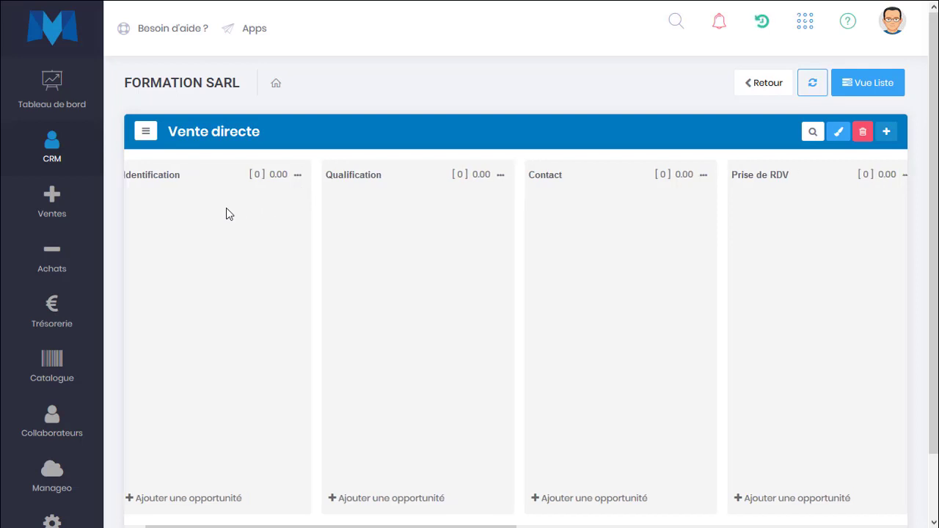
pyautogui.hscroll(2, 226, 213)
pyautogui.hscroll(-5, 226, 213)
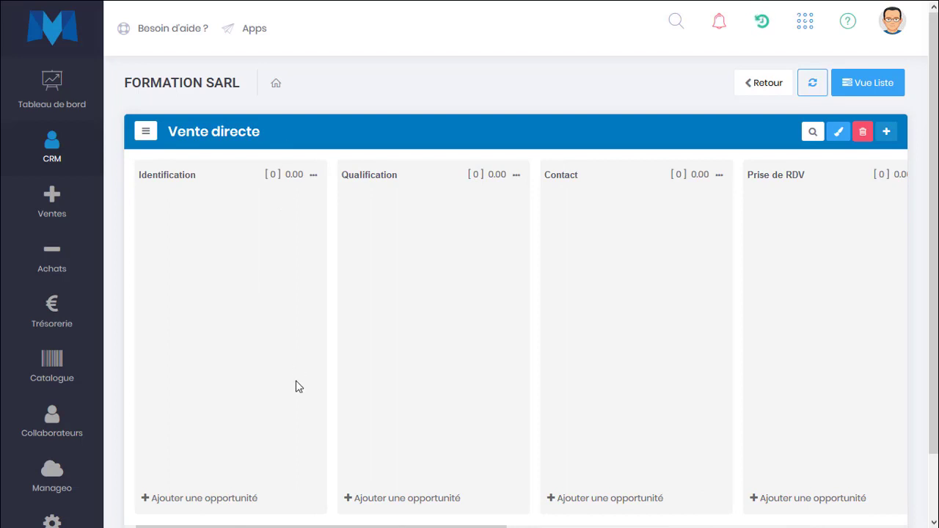
pyautogui.click(239, 499)
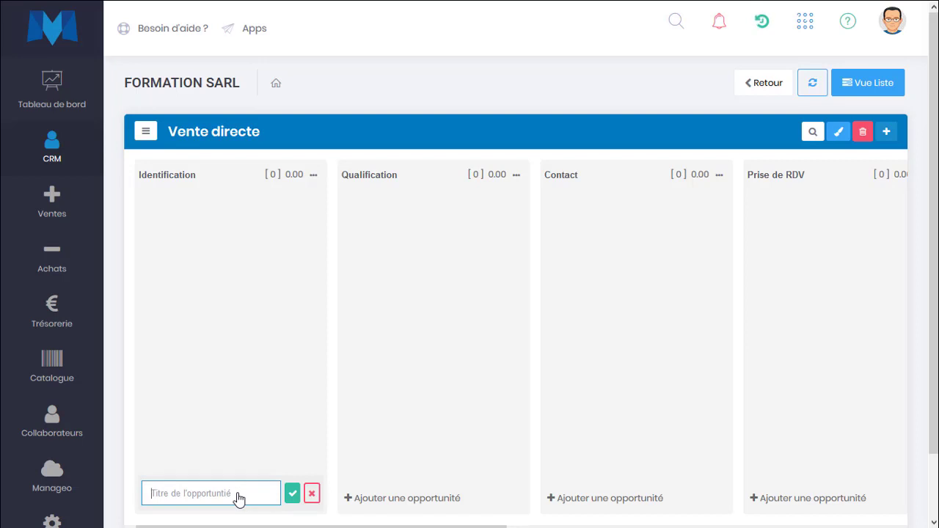
pyautogui.write('BTP Premium')
pyautogui.click(294, 497)
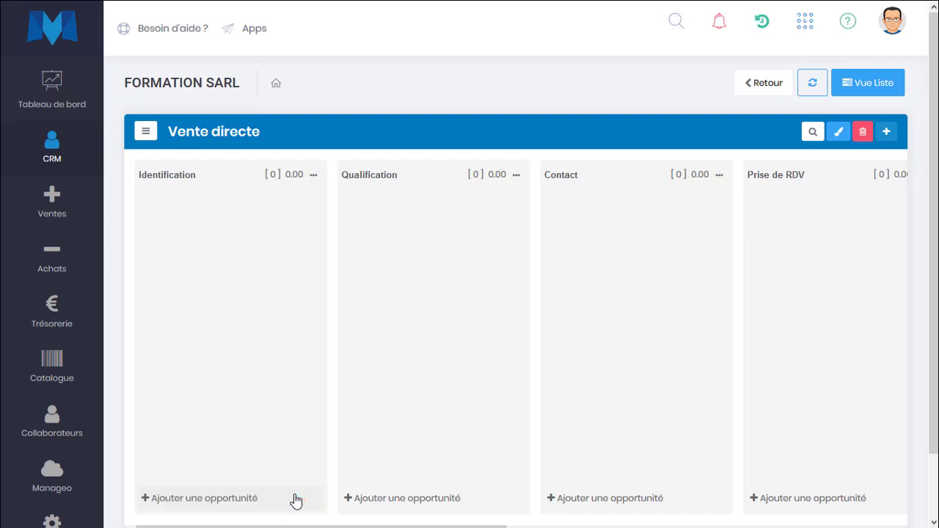
pyautogui.moveTo(231, 235)
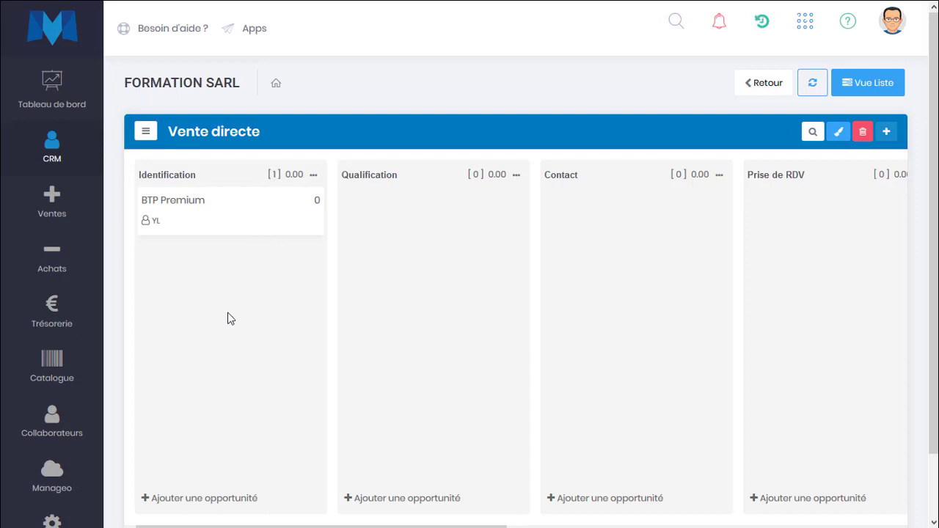
pyautogui.click(218, 498)
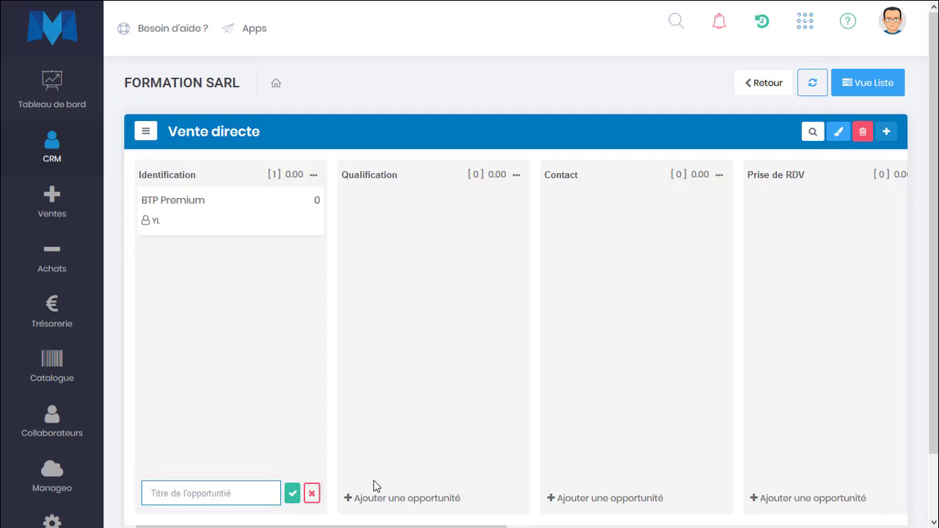
pyautogui.click(415, 501)
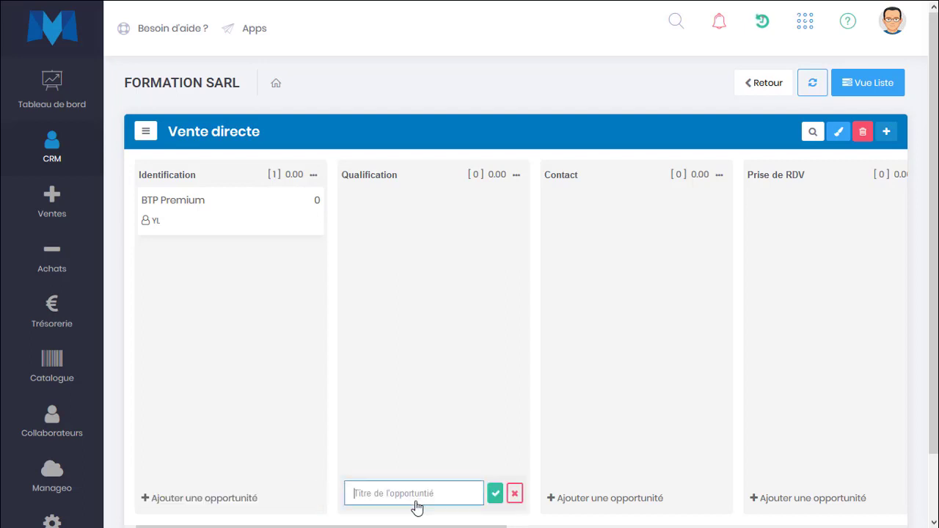
pyautogui.click(416, 359)
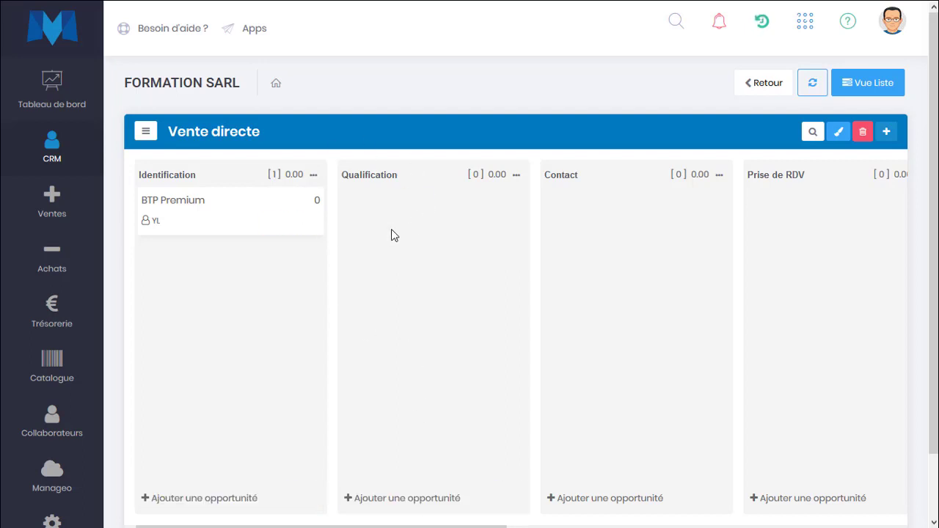
pyautogui.moveTo(392, 235); pyautogui.dragTo(624, 246)
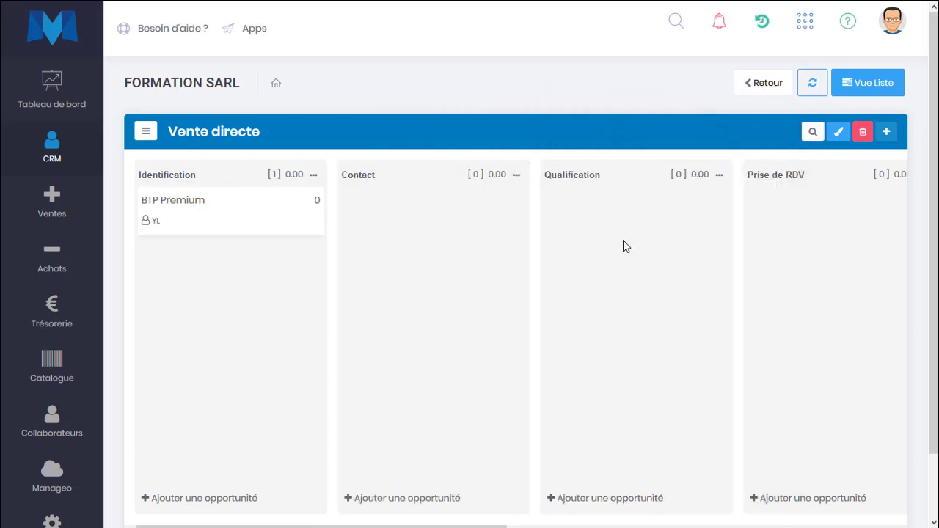
pyautogui.moveTo(682, 254); pyautogui.dragTo(428, 331)
pyautogui.moveTo(411, 231)
pyautogui.mouseDown()
pyautogui.moveTo(616, 149)
pyautogui.moveTo(678, 225)
pyautogui.moveTo(457, 189)
pyautogui.moveTo(379, 228)
pyautogui.moveTo(397, 220)
pyautogui.mouseUp()
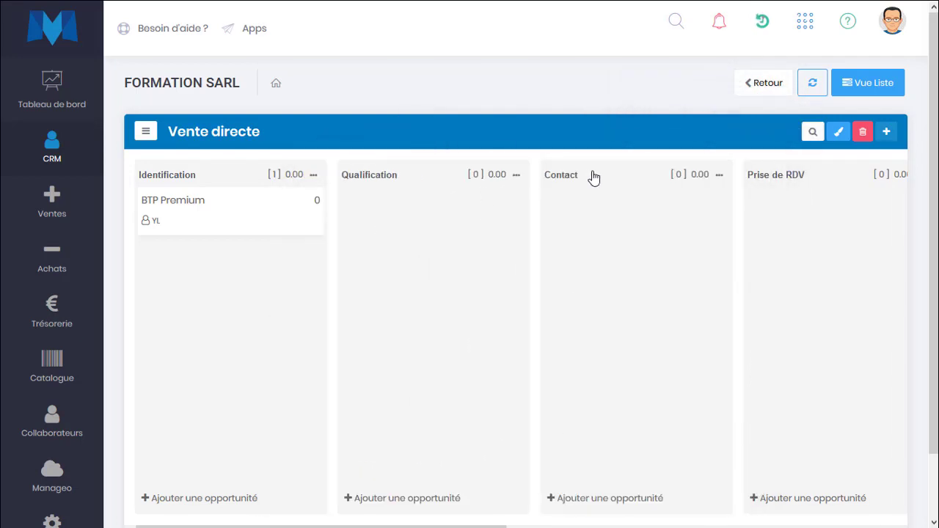
pyautogui.click(630, 182)
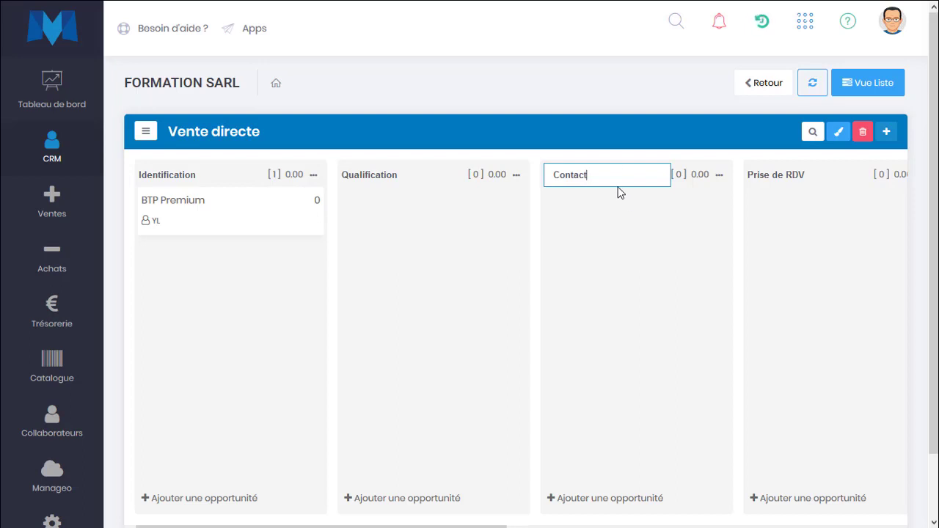
pyautogui.click(224, 306)
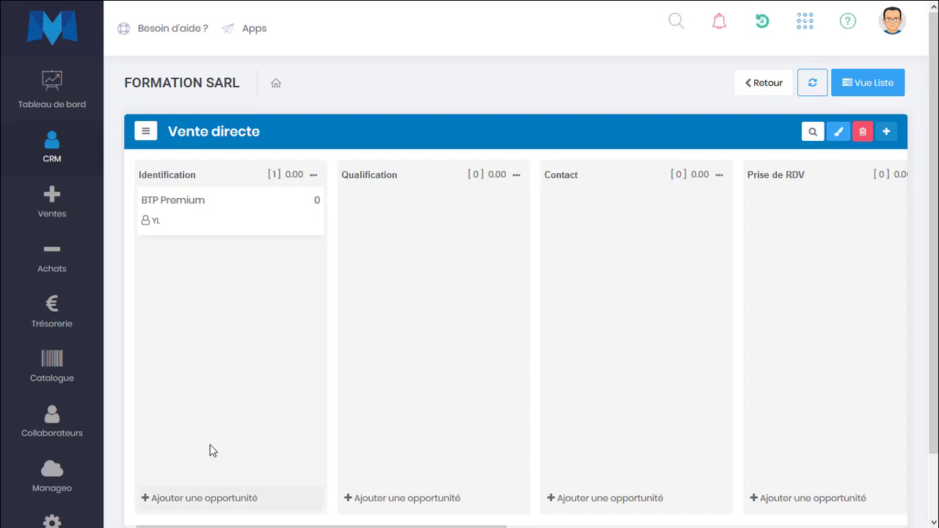
# Add a 'BETON Premium' opportunity to the Identification stage
pyautogui.click(193, 500)
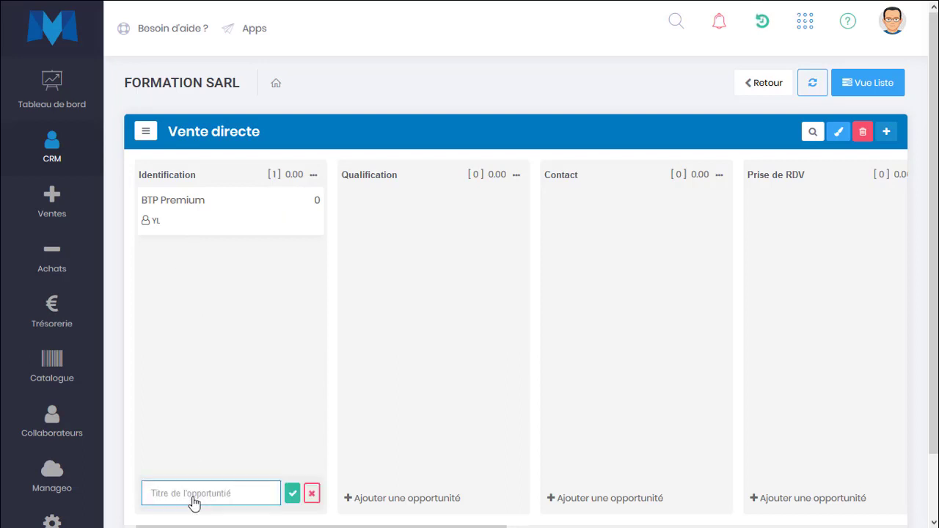
pyautogui.write('BETON P')
pyautogui.press('BackSpace')
pyautogui.write('Premium')
pyautogui.press('Return')
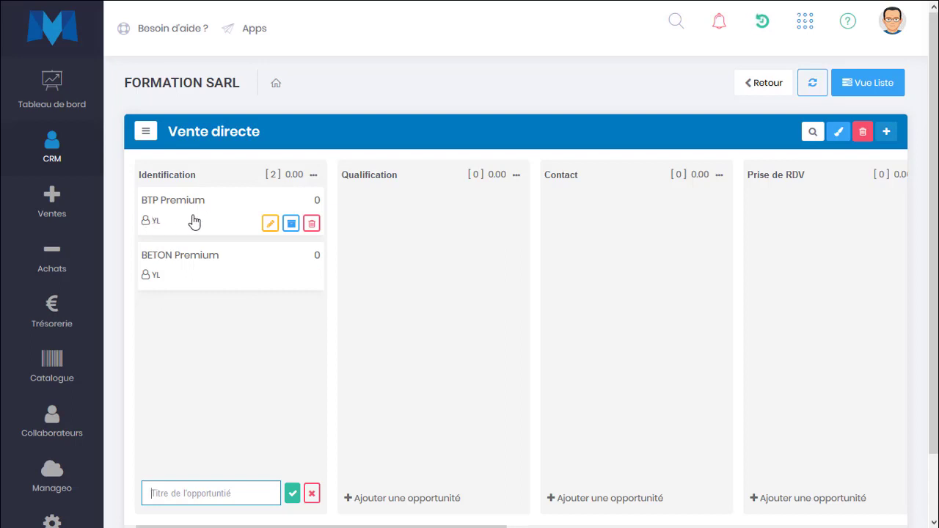
# Open the card title editors, then close without changing either title
pyautogui.click(269, 224)
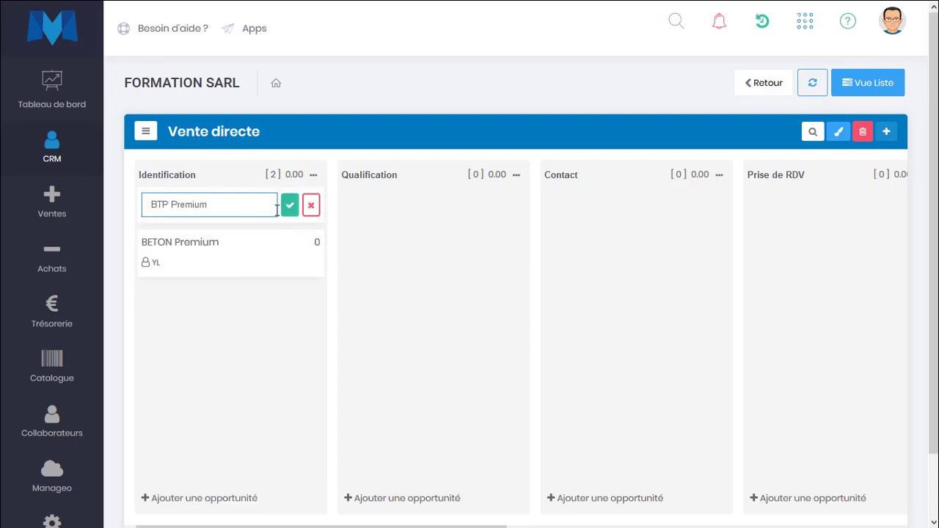
pyautogui.click(270, 268)
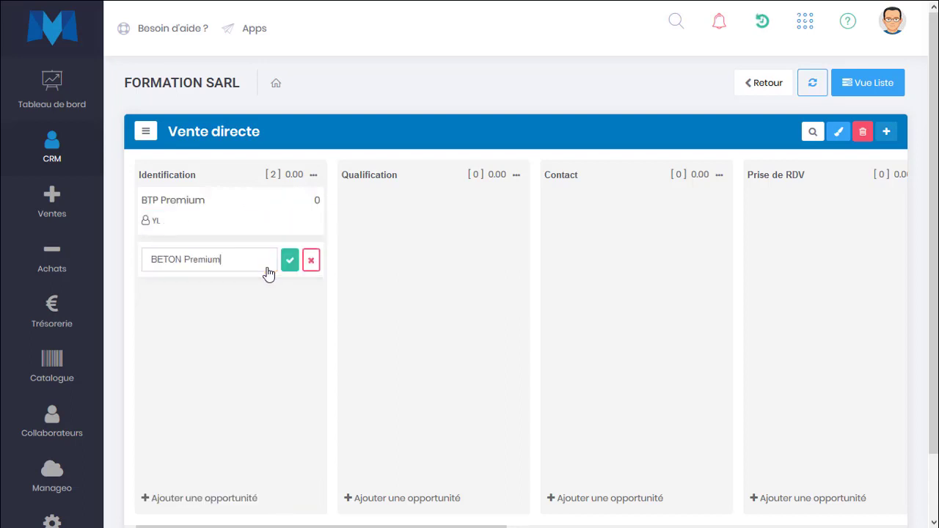
pyautogui.moveTo(187, 262); pyautogui.dragTo(220, 262)
pyautogui.click(231, 313)
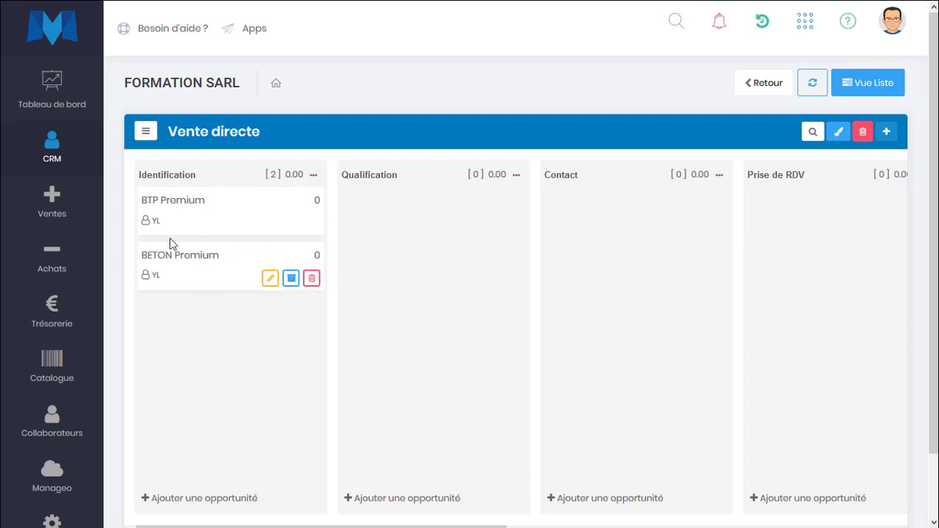
# Save BETON Premium's description: met at April 2020 salon, interested in contact, services machines
pyautogui.click(213, 272)
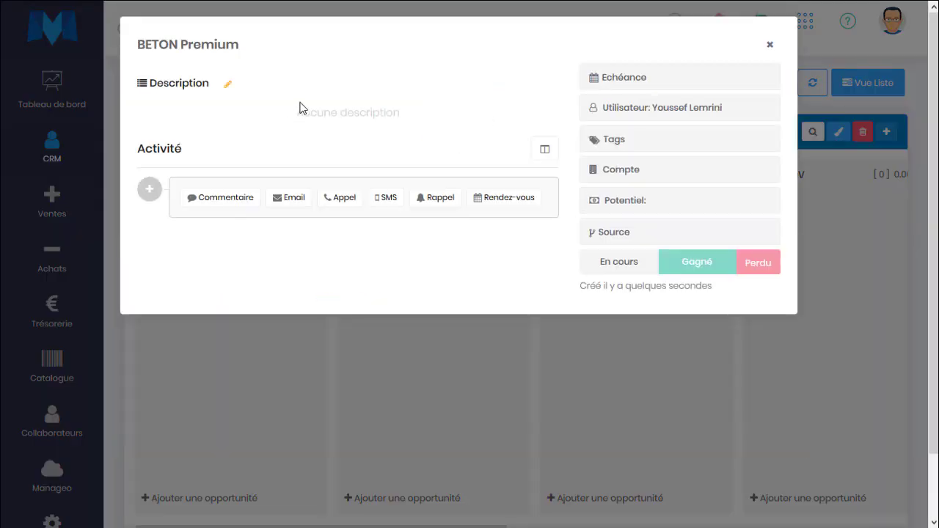
pyautogui.click(228, 84)
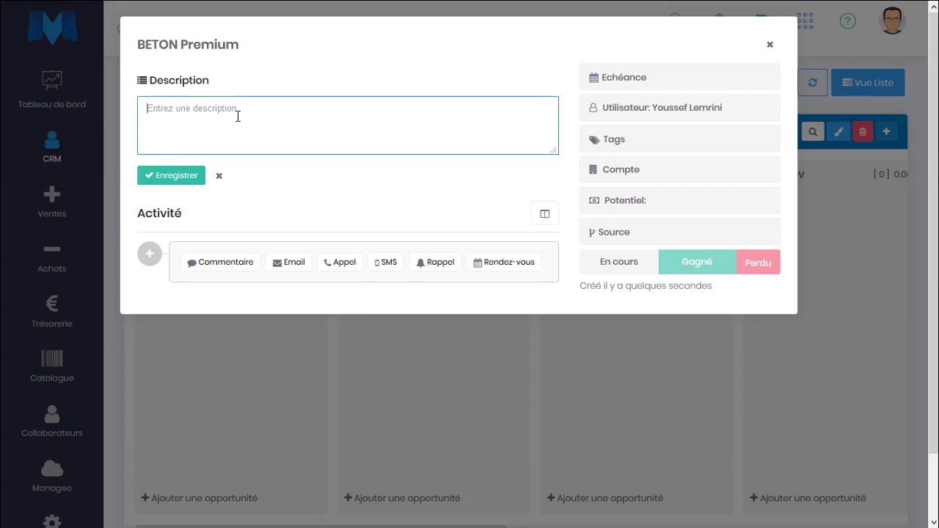
pyautogui.write('entreprise rencontré lors du salon')
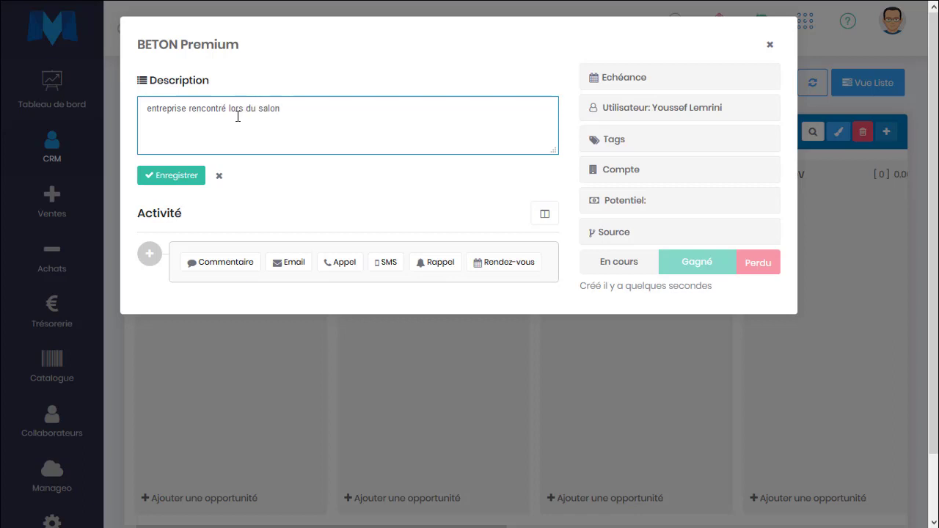
pyautogui.write(' avril 2020, intéressé par une prise ')
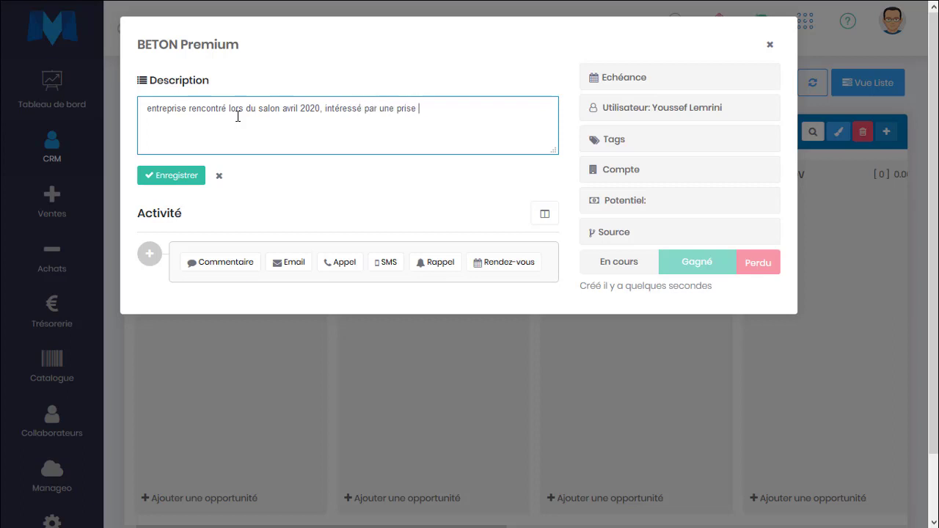
pyautogui.write('de co')
pyautogui.press('BackSpace')
pyautogui.write(', services machi')
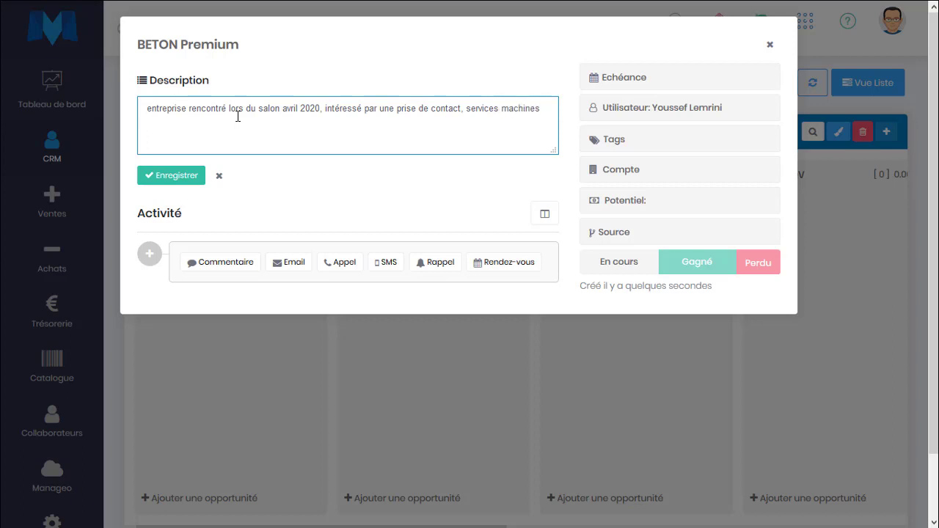
pyautogui.write('nes')
pyautogui.click(185, 179)
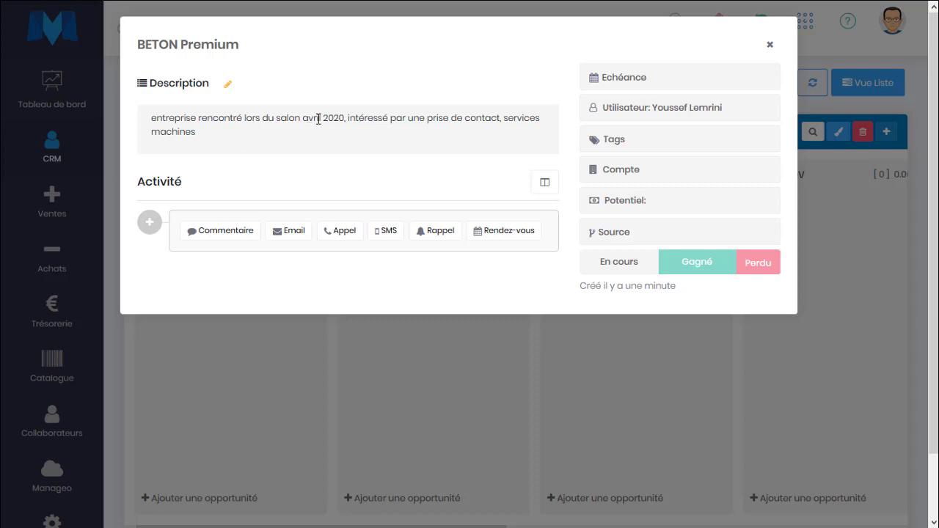
# Assign BETON Premium to the other user and set its due date to 06/06/2020
pyautogui.click(693, 110)
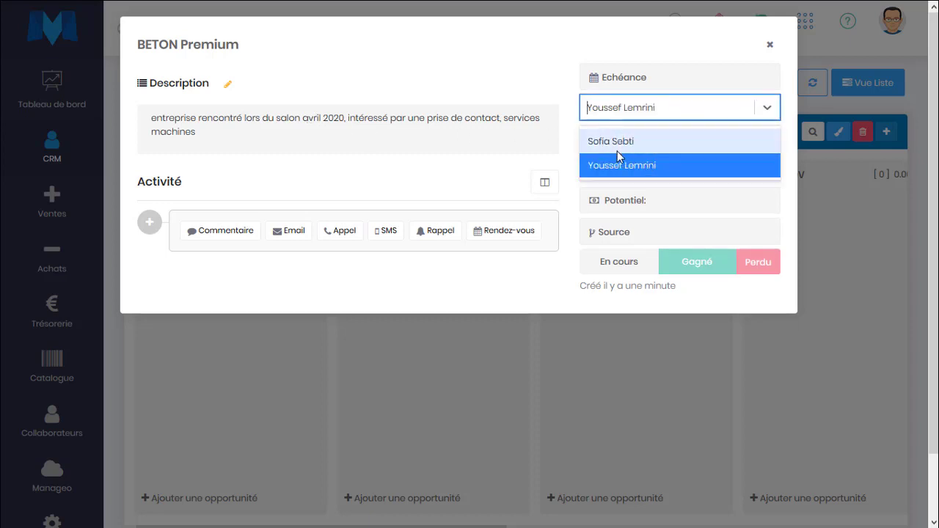
pyautogui.click(553, 96)
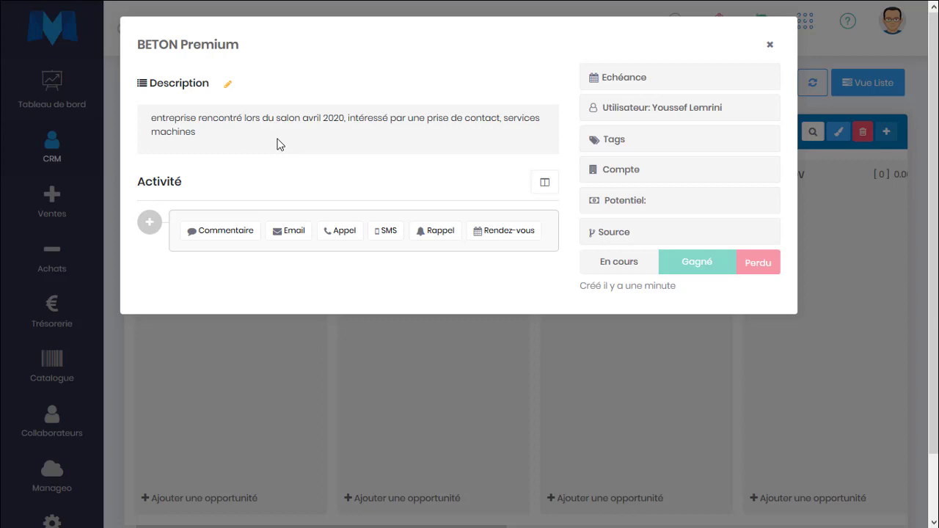
pyautogui.click(637, 110)
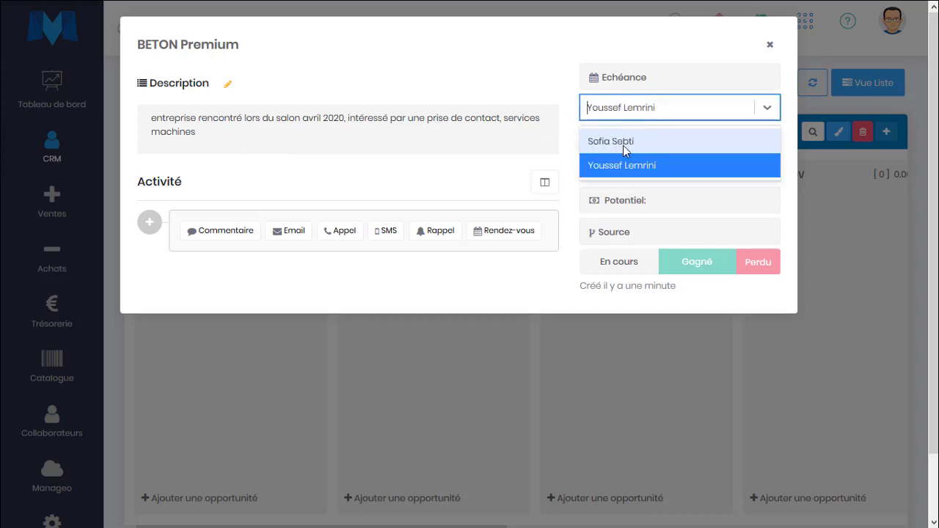
pyautogui.click(625, 144)
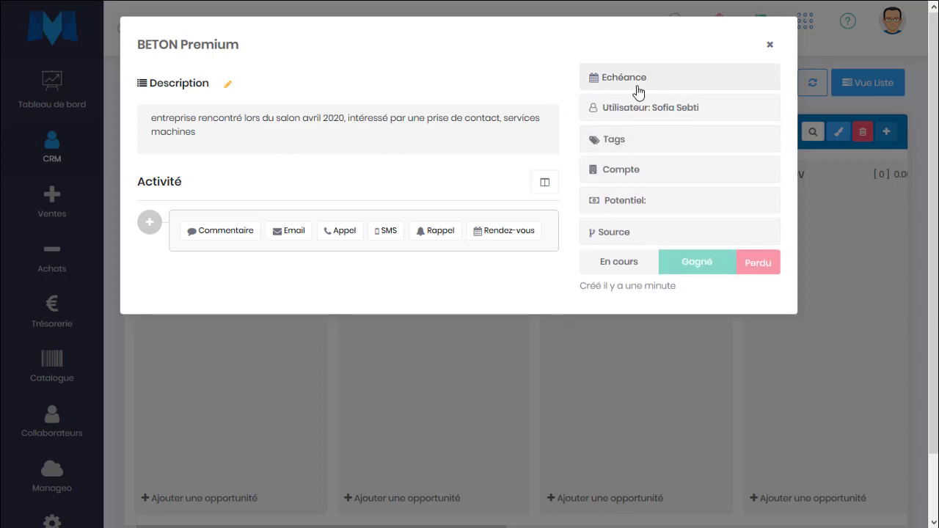
pyautogui.click(637, 80)
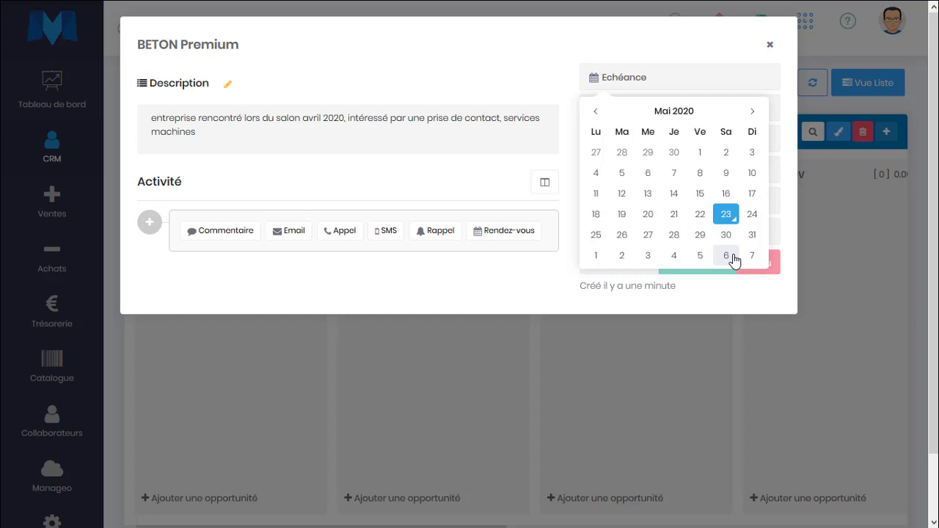
pyautogui.click(727, 255)
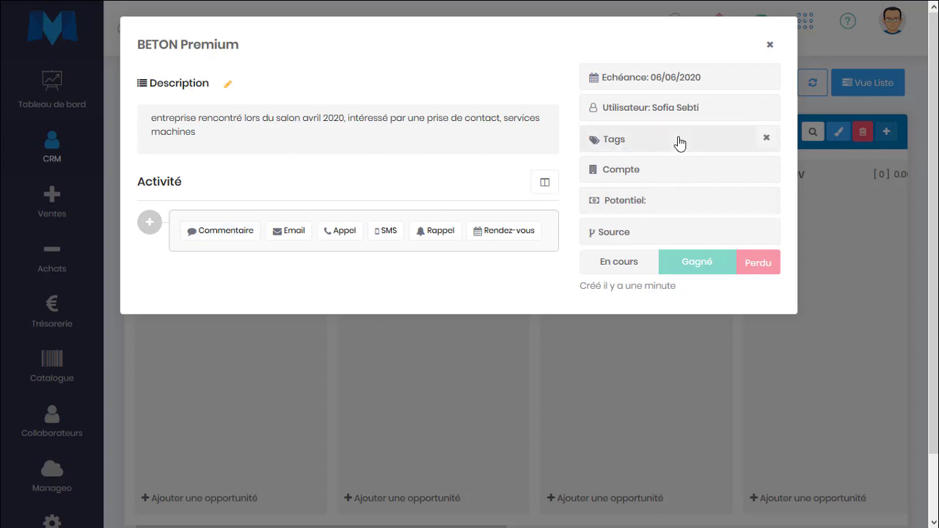
pyautogui.click(681, 143)
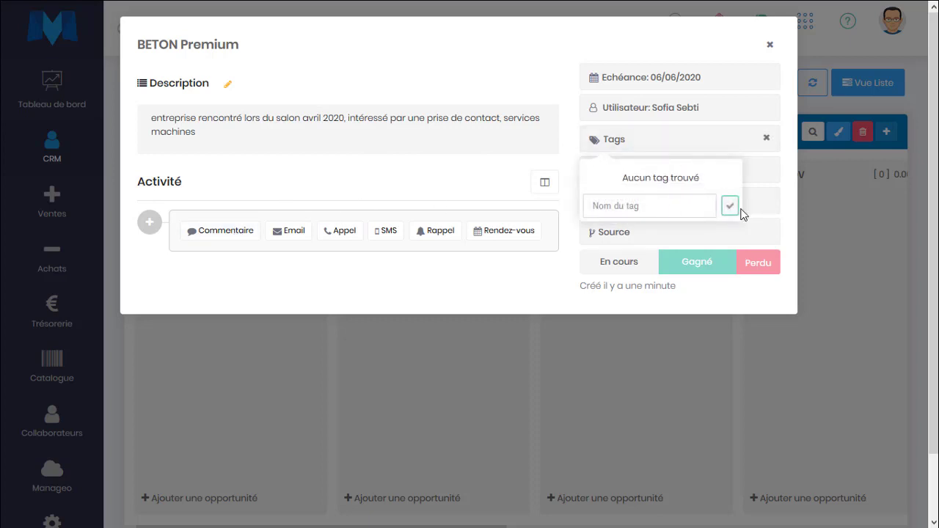
# Create a 'Très Intéressé' tag and apply it to BETON Premium
pyautogui.click(657, 207)
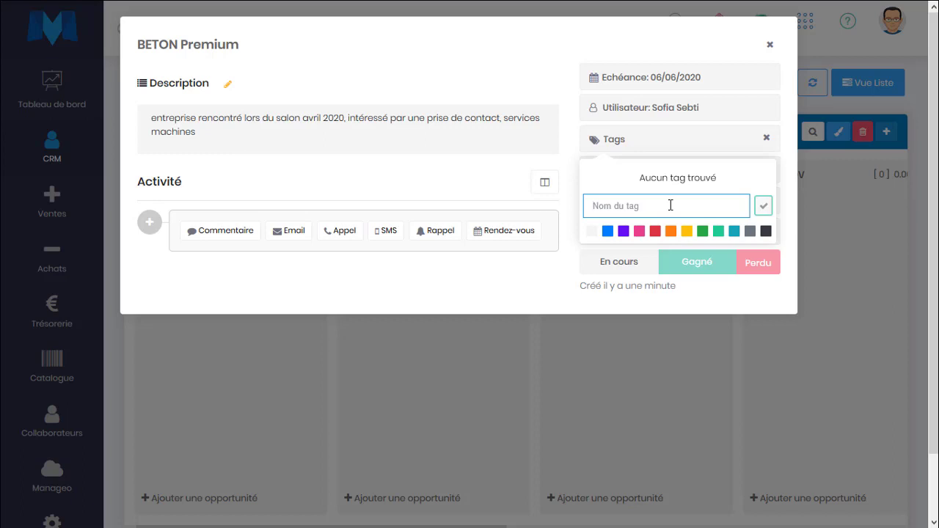
pyautogui.write('Intéressé')
pyautogui.press('Home')
pyautogui.write('Très')
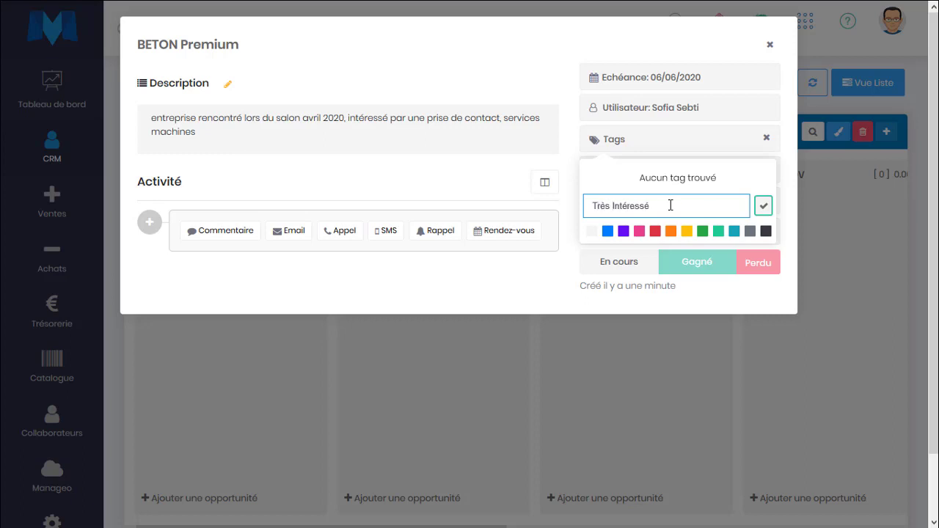
pyautogui.click(655, 232)
pyautogui.click(764, 206)
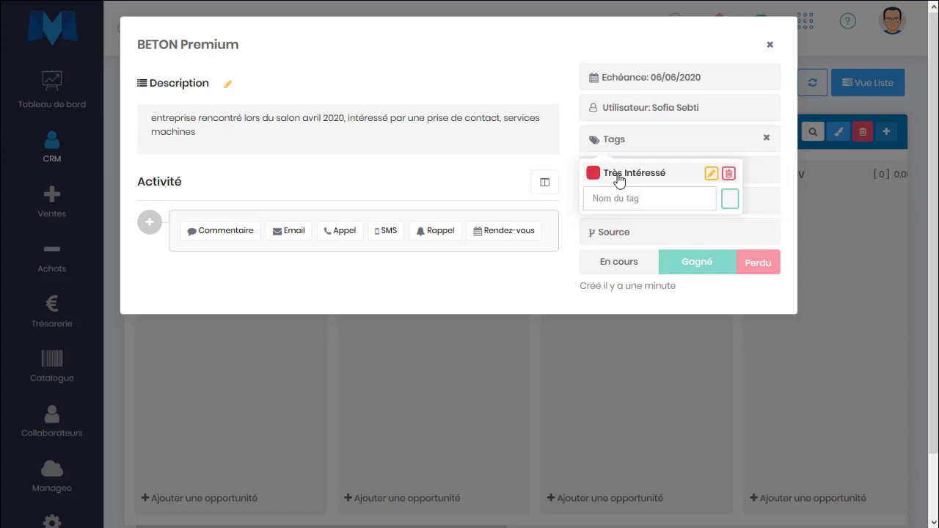
pyautogui.click(619, 176)
pyautogui.click(770, 46)
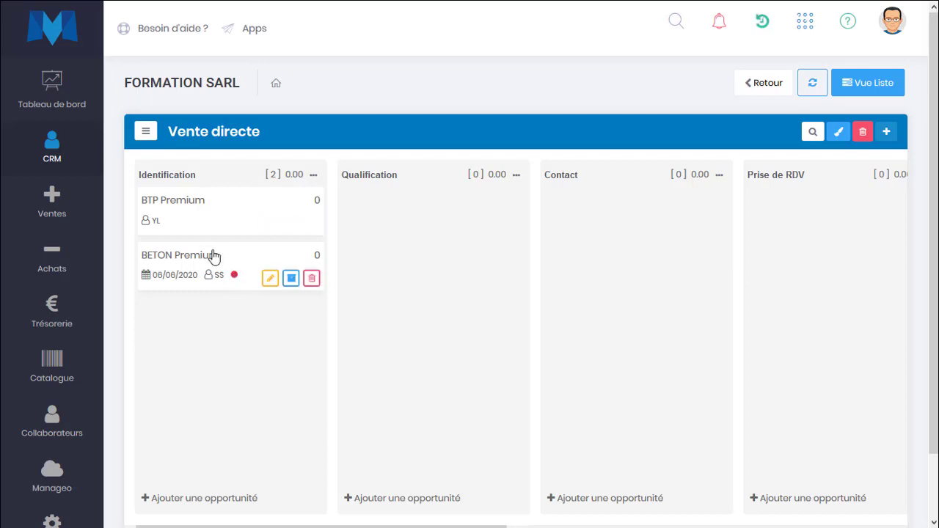
# Tag BTP Premium with Très Intéressé and a new blue 'Urgent' tag
pyautogui.click(317, 230)
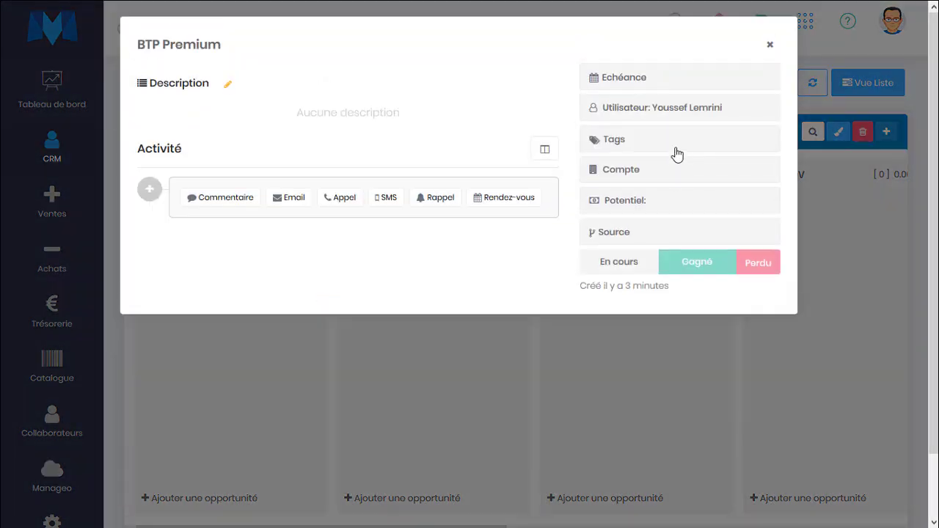
pyautogui.click(675, 153)
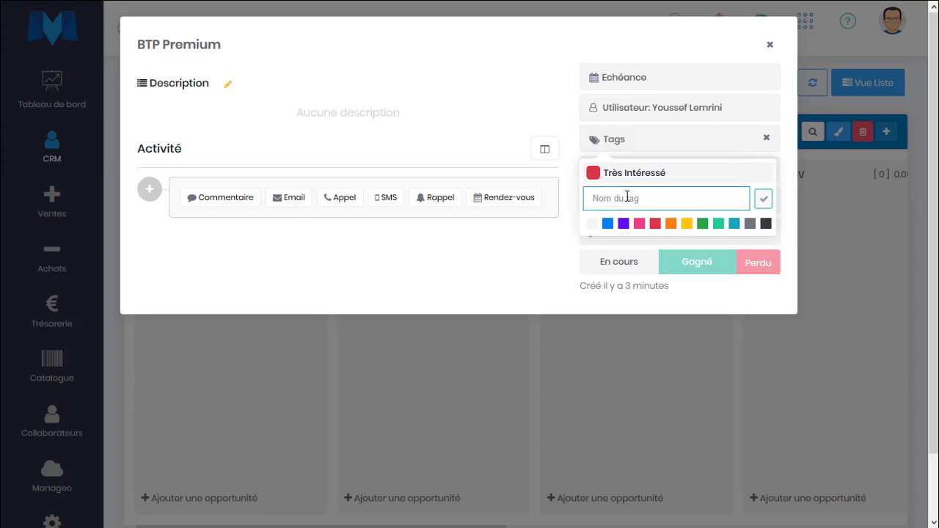
pyautogui.write('Urgent')
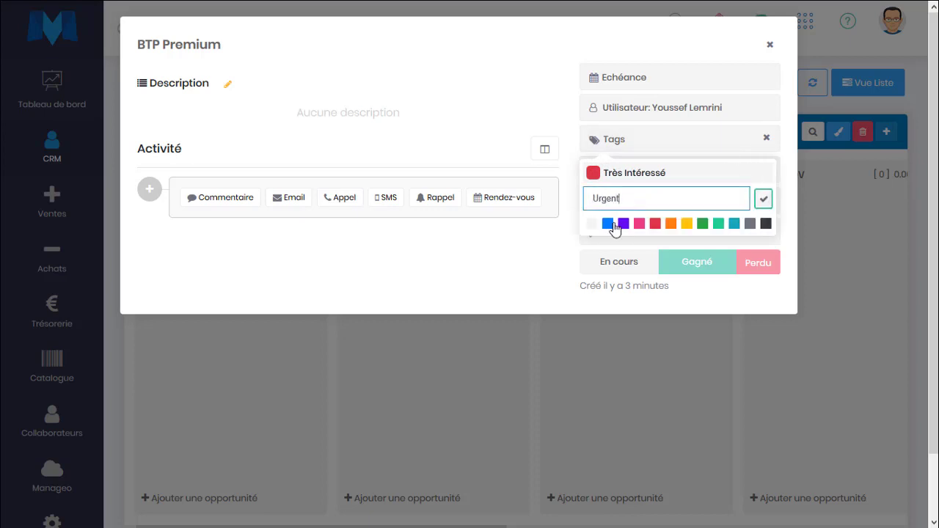
pyautogui.click(607, 223)
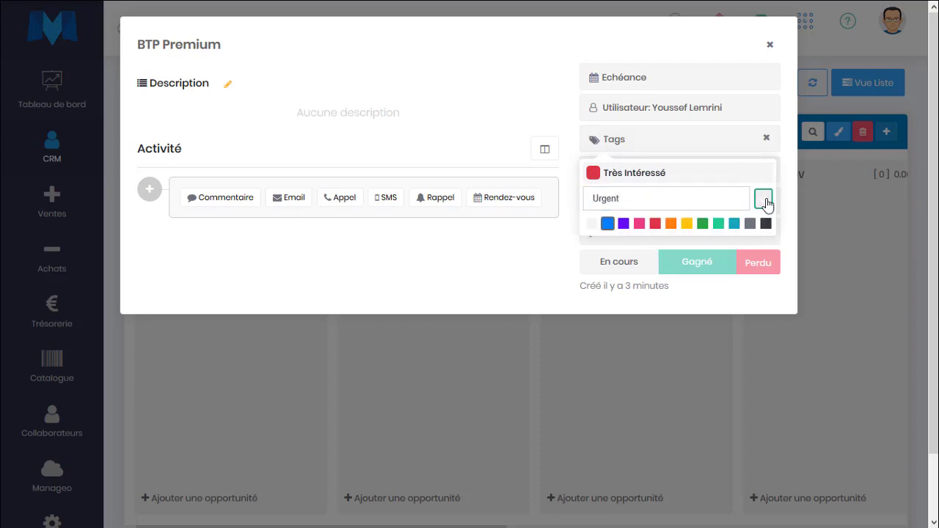
pyautogui.click(763, 198)
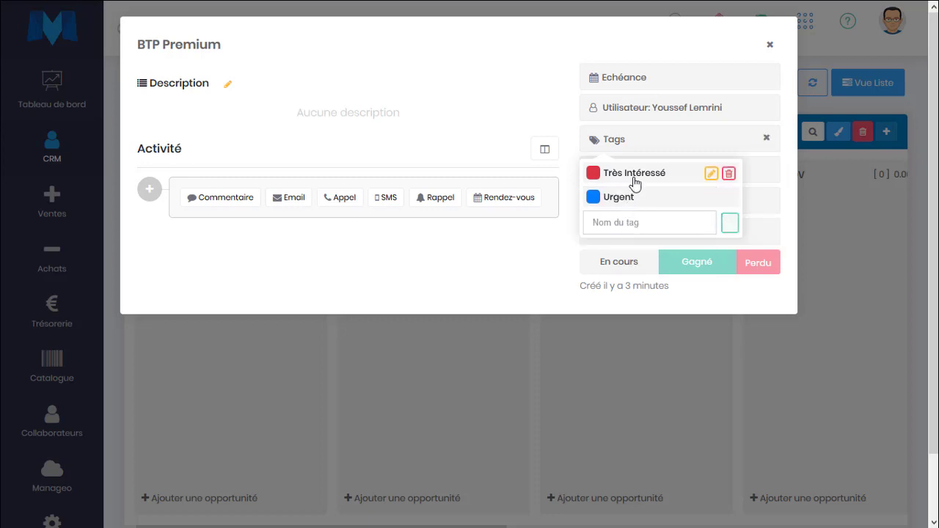
pyautogui.click(635, 178)
pyautogui.click(637, 199)
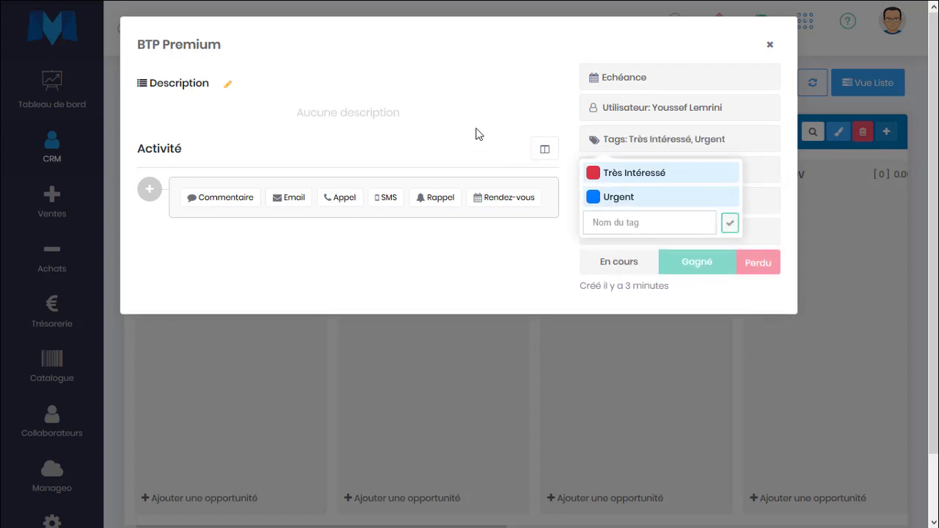
pyautogui.click(770, 45)
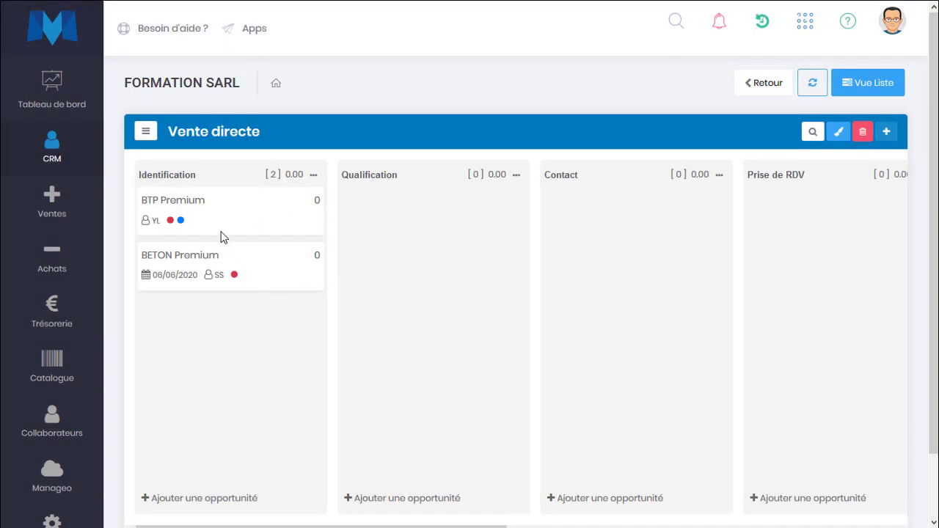
# Rename the board title to 'Ventes directes'
pyautogui.moveTo(221, 236)
pyautogui.click(249, 132)
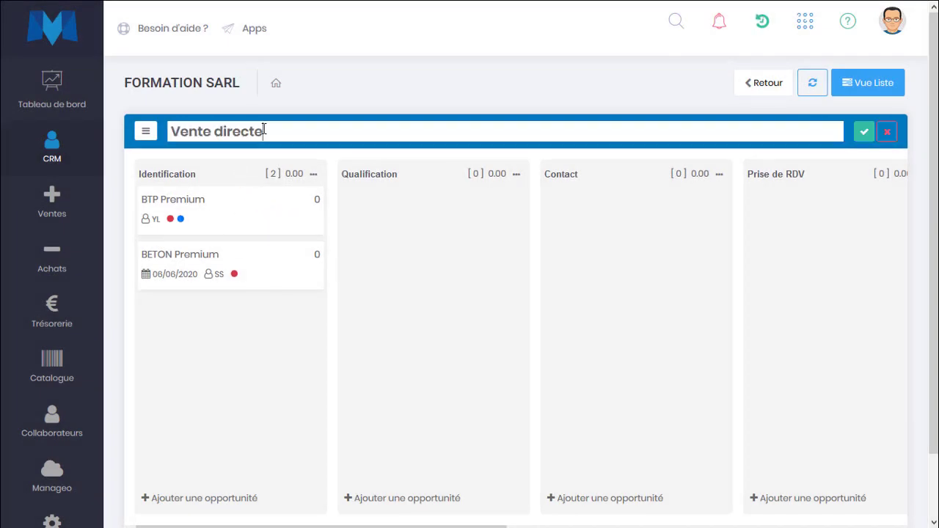
pyautogui.write('s')
pyautogui.click(212, 131)
pyautogui.write('s')
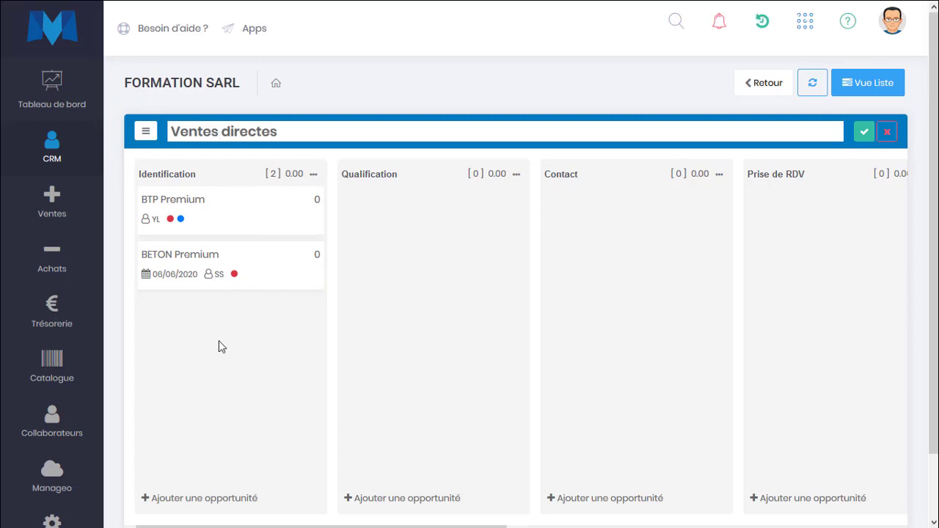
pyautogui.click(865, 133)
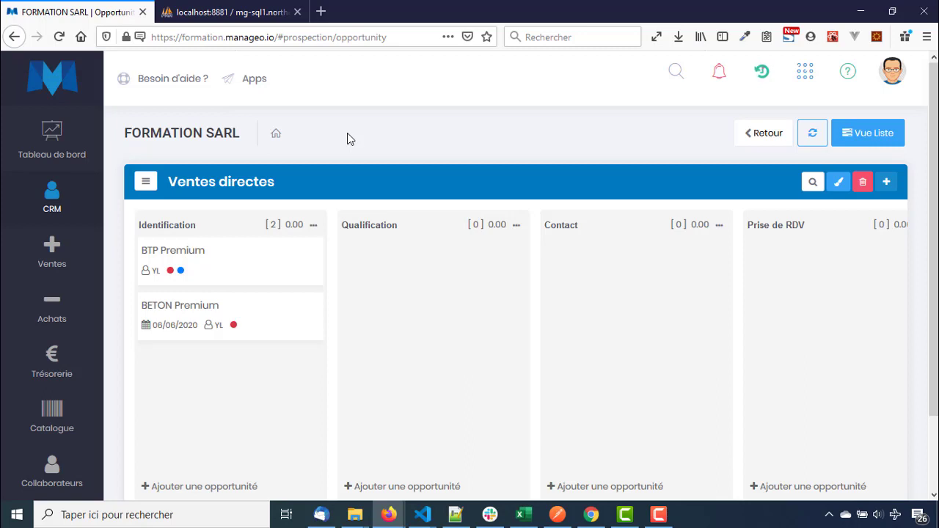
# Move the BETON Premium card from Identification to Qualification and open its details
pyautogui.moveTo(257, 271)
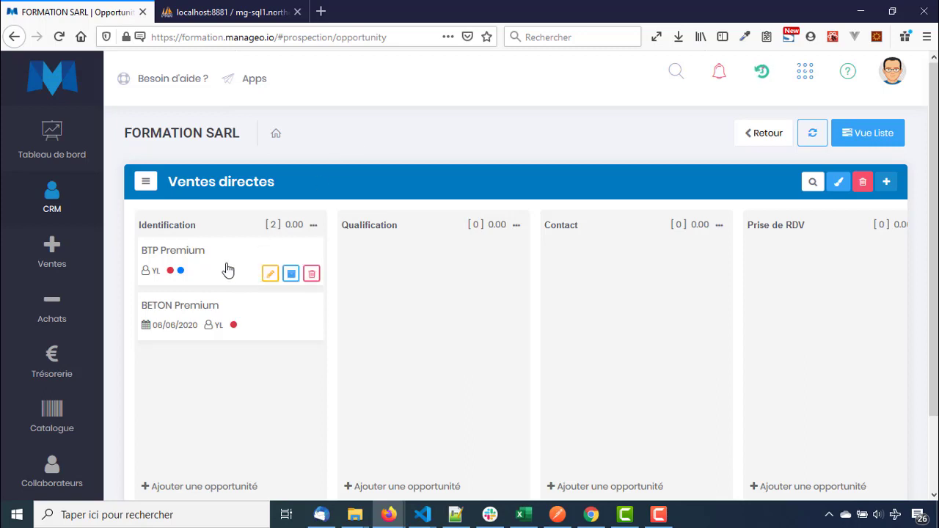
pyautogui.moveTo(226, 286); pyautogui.dragTo(227, 289)
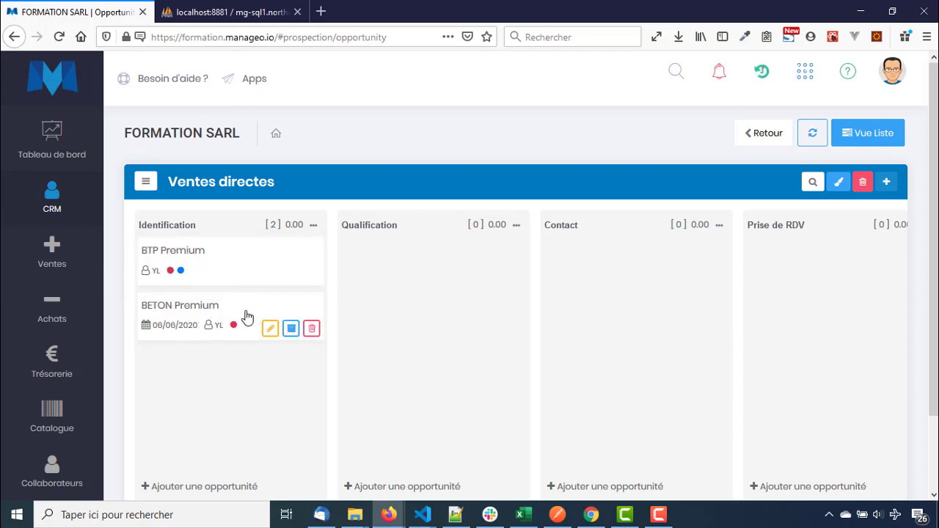
pyautogui.moveTo(250, 316); pyautogui.dragTo(460, 269)
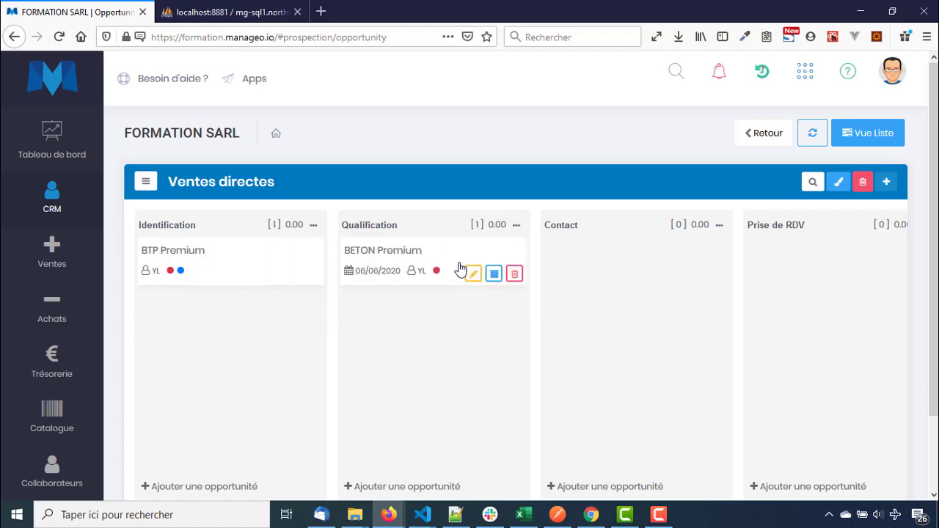
pyautogui.click(457, 260)
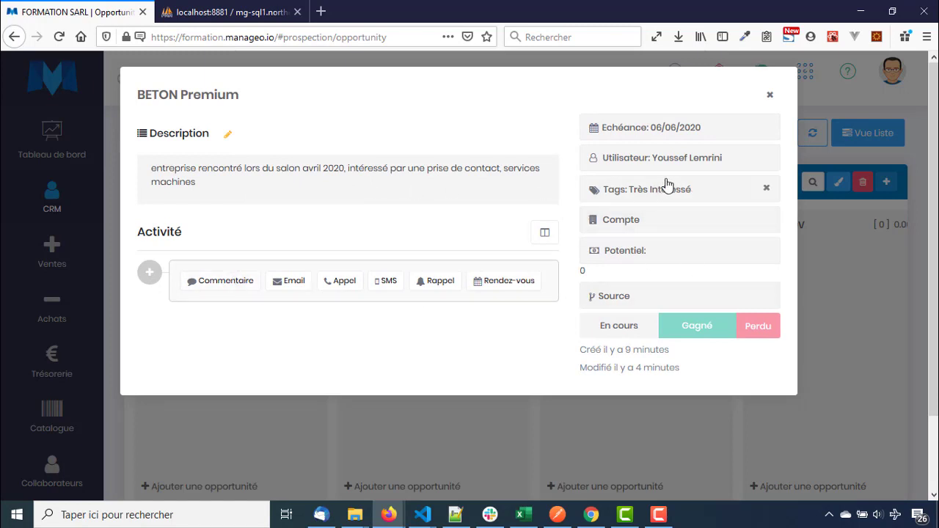
# Set BETON Premium's potential value to 30,000
pyautogui.click(676, 253)
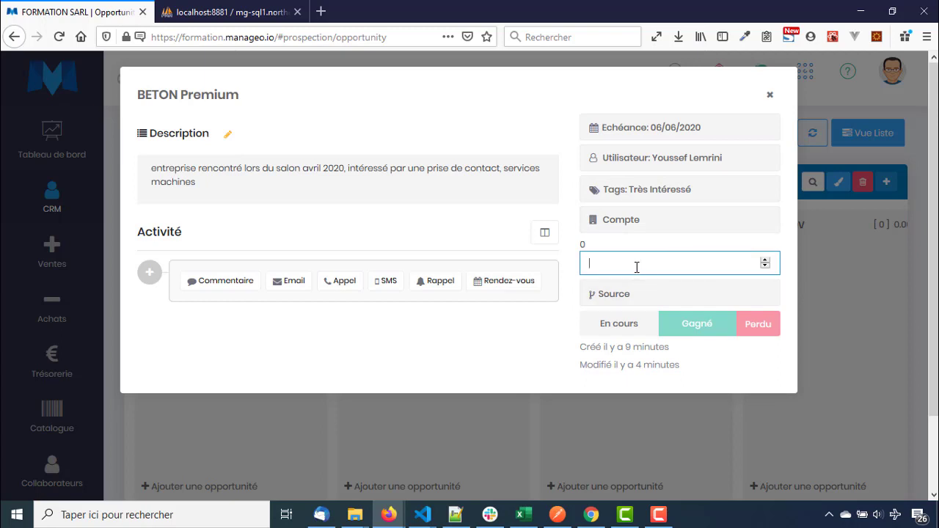
pyautogui.write('30000')
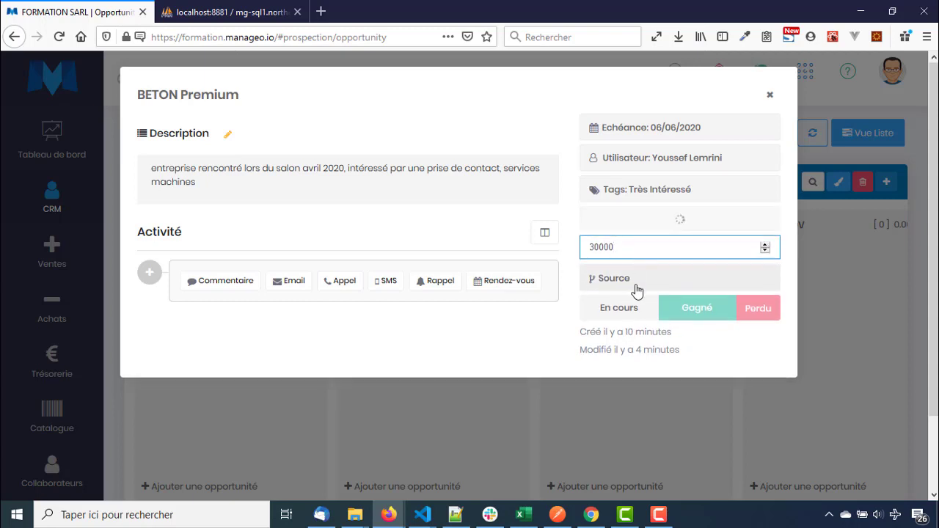
pyautogui.click(557, 316)
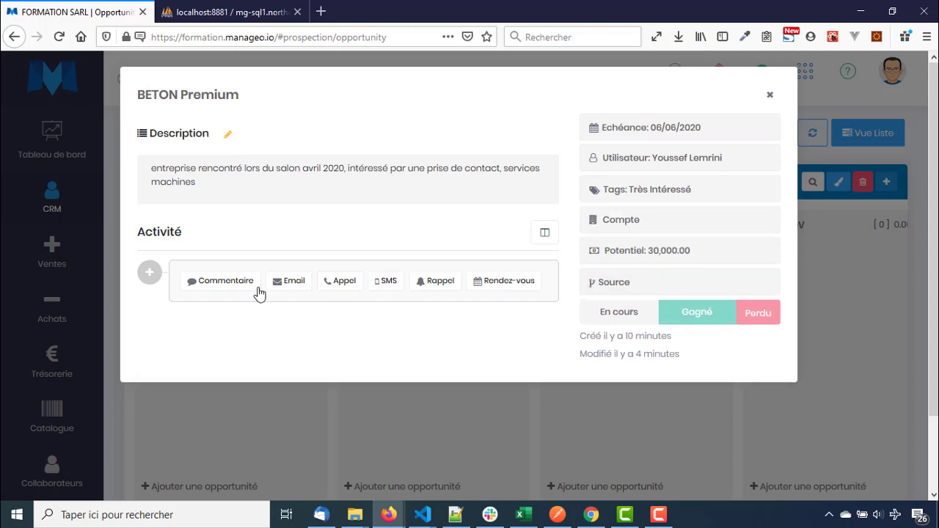
# Post a comment naming the director and the company's Casablanca and Rabat locations
pyautogui.click(221, 281)
pyautogui.click(263, 316)
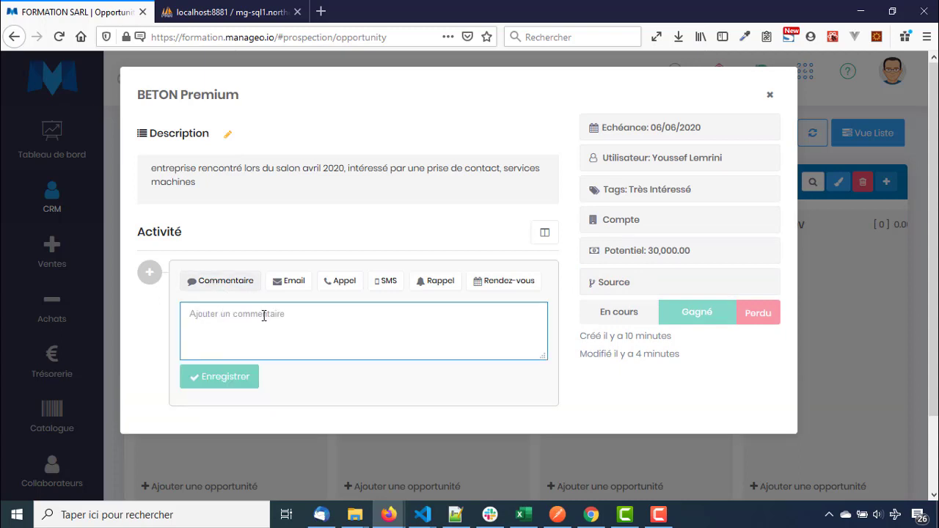
pyautogui.write("le dirigeant s'appelle Karim, entre")
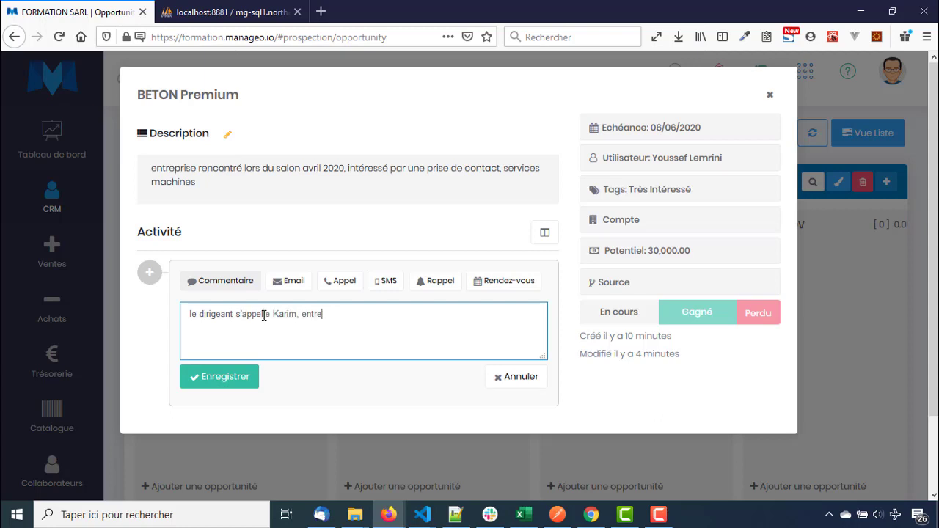
pyautogui.write('basée à Casablanca et Rabat')
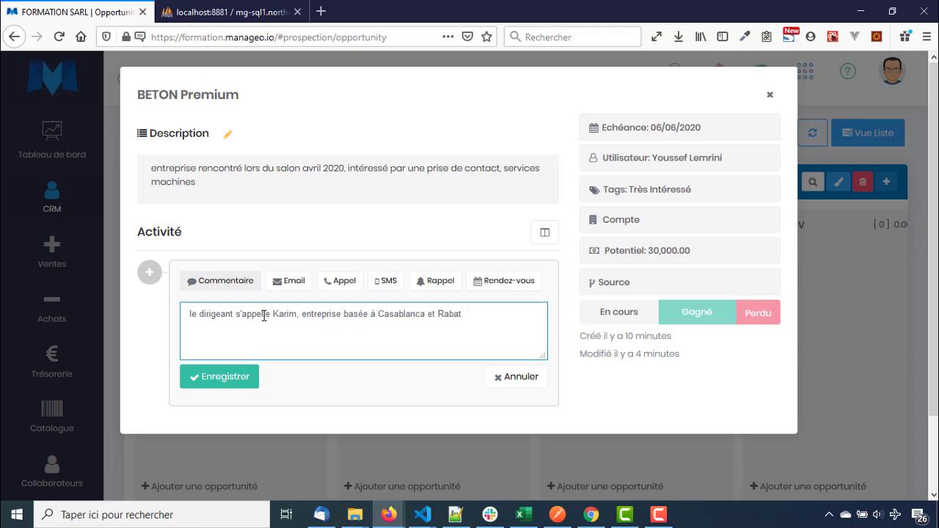
pyautogui.click(211, 387)
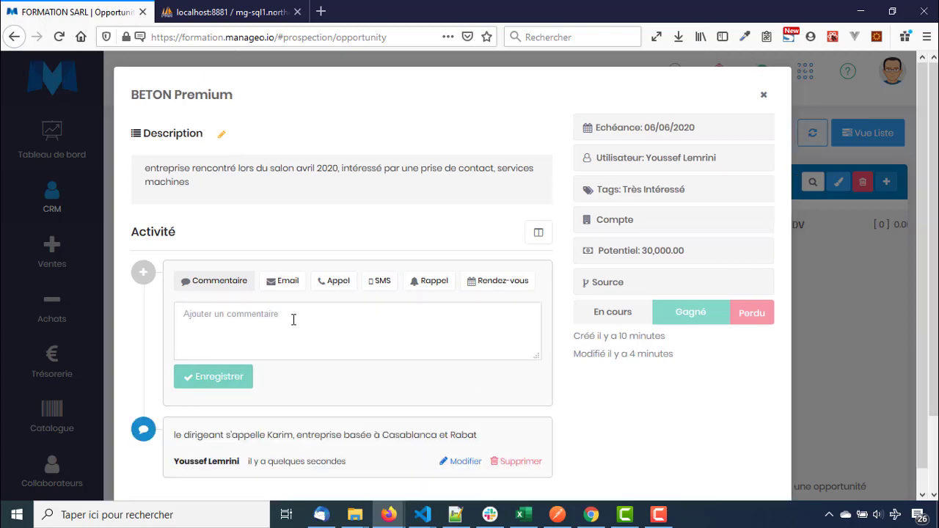
pyautogui.scroll(-1, 285, 342)
# Log an outgoing call: company unreachable, DG travelling, calling back in a week
pyautogui.click(338, 262)
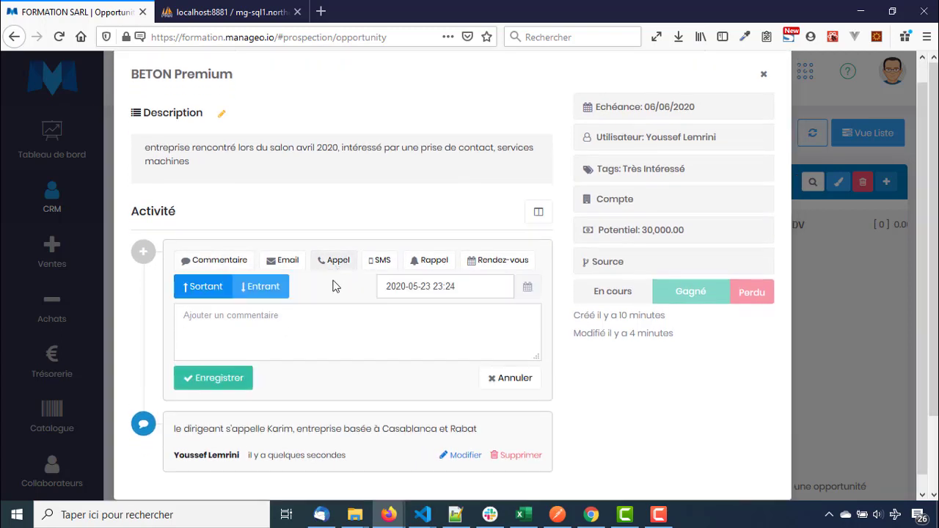
pyautogui.click(265, 343)
pyautogui.write("j'a")
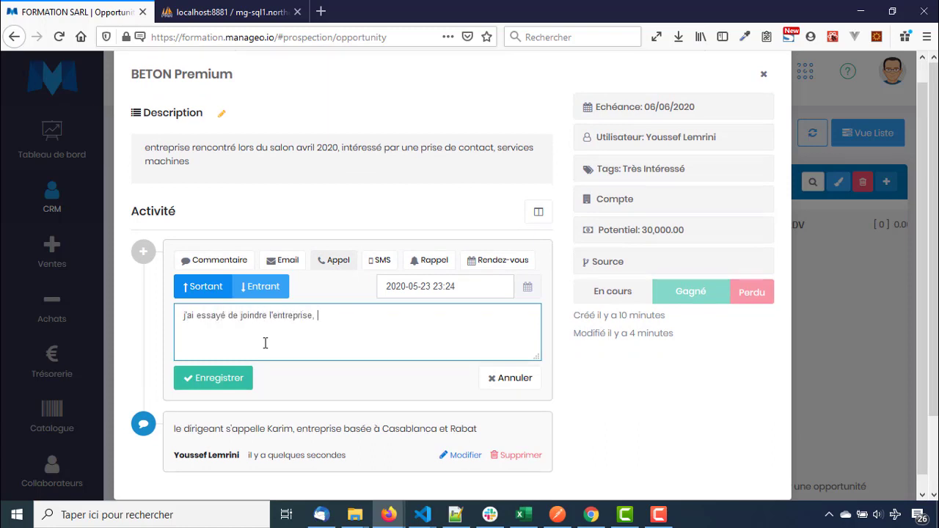
pyautogui.write('G est en déplacement, je rap')
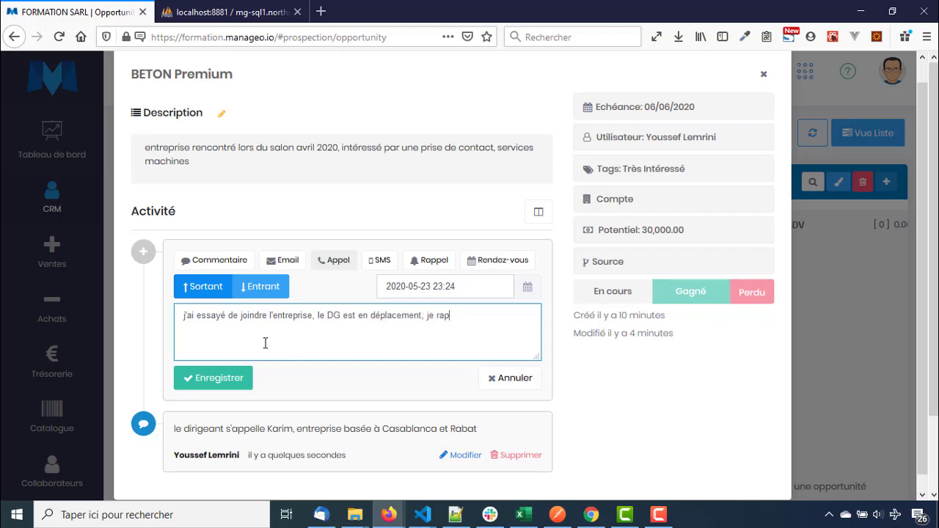
pyautogui.write('pelle dans une semaine')
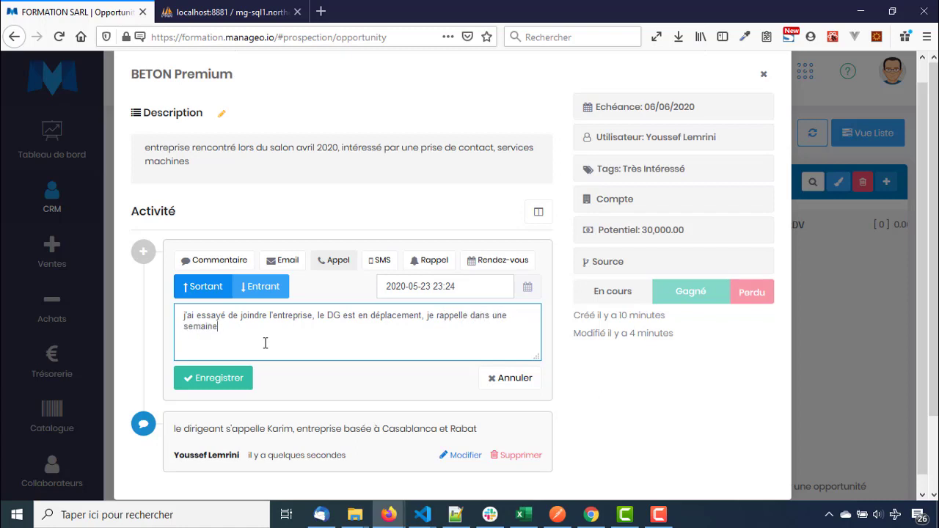
pyautogui.click(214, 386)
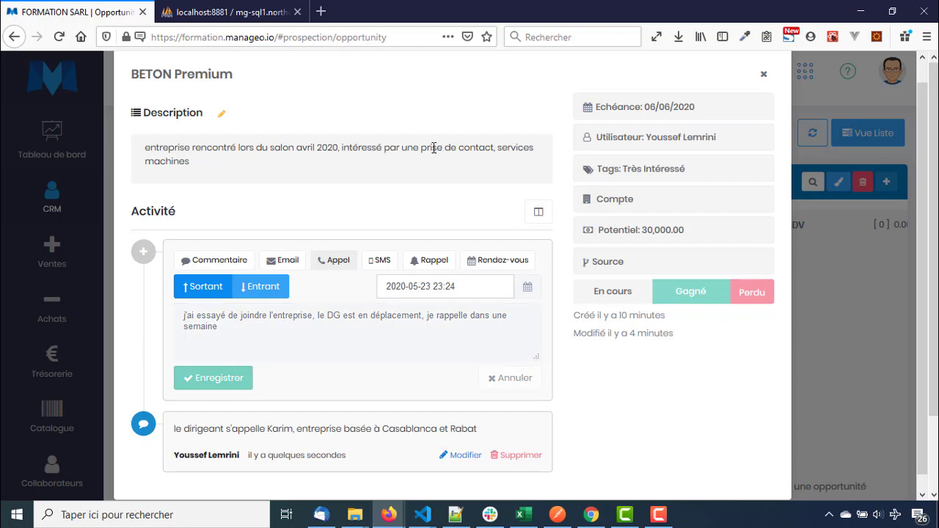
# Add a Haute-priority reminder for 26/05/2020 10:30: 'relancer pour prise de rdv'
pyautogui.click(432, 265)
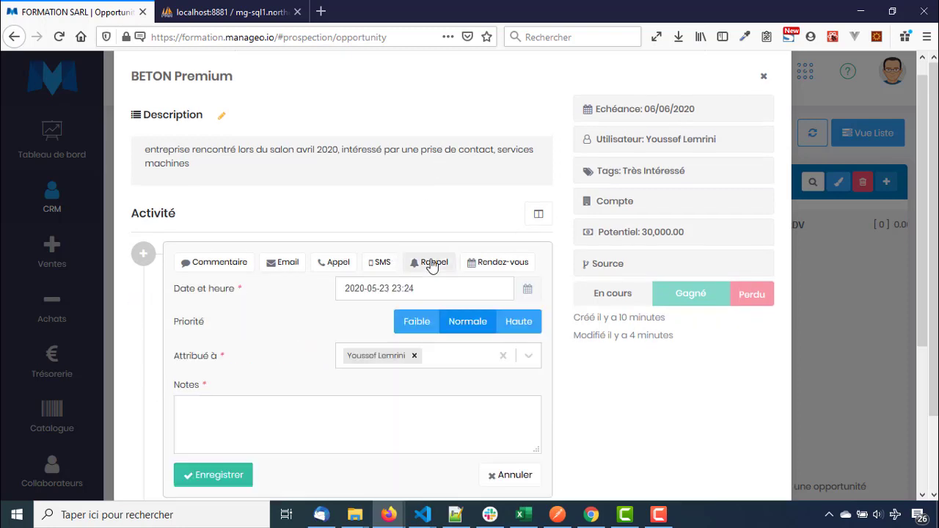
pyautogui.click(379, 294)
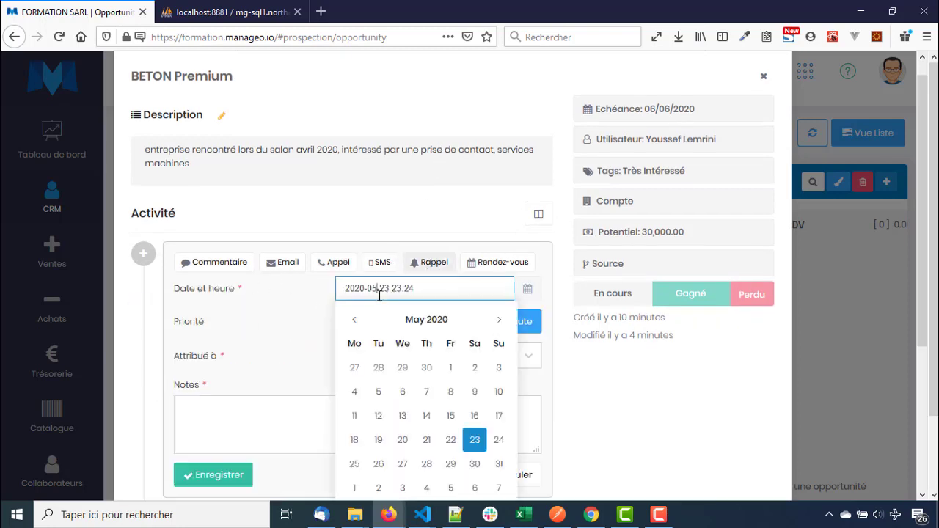
pyautogui.click(382, 467)
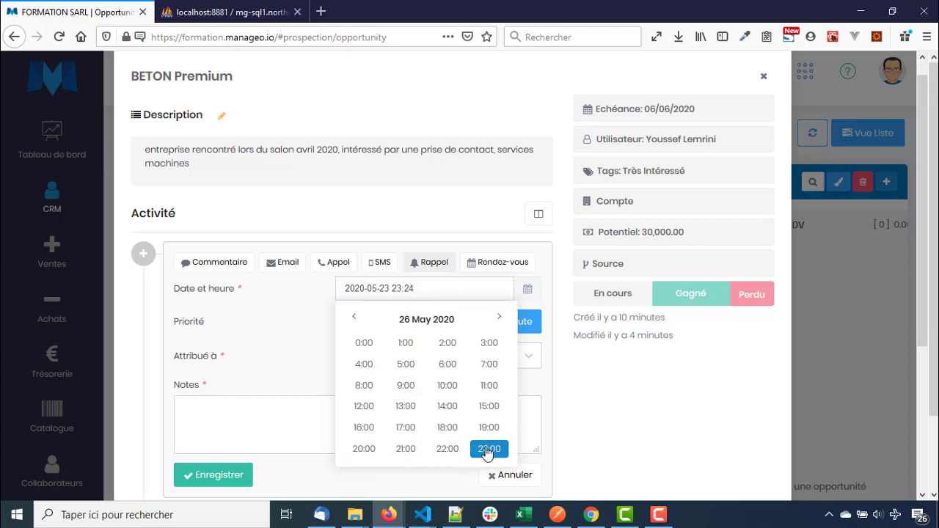
pyautogui.click(446, 384)
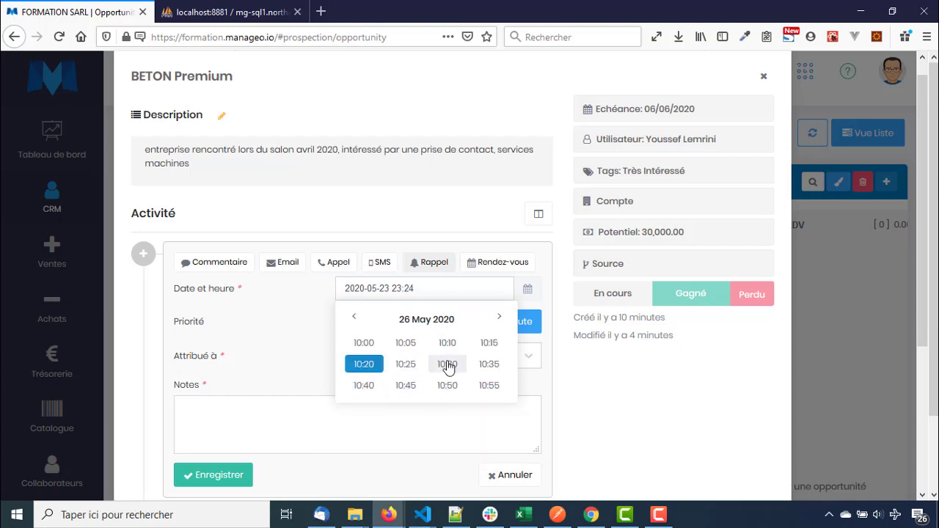
pyautogui.click(449, 363)
pyautogui.click(509, 325)
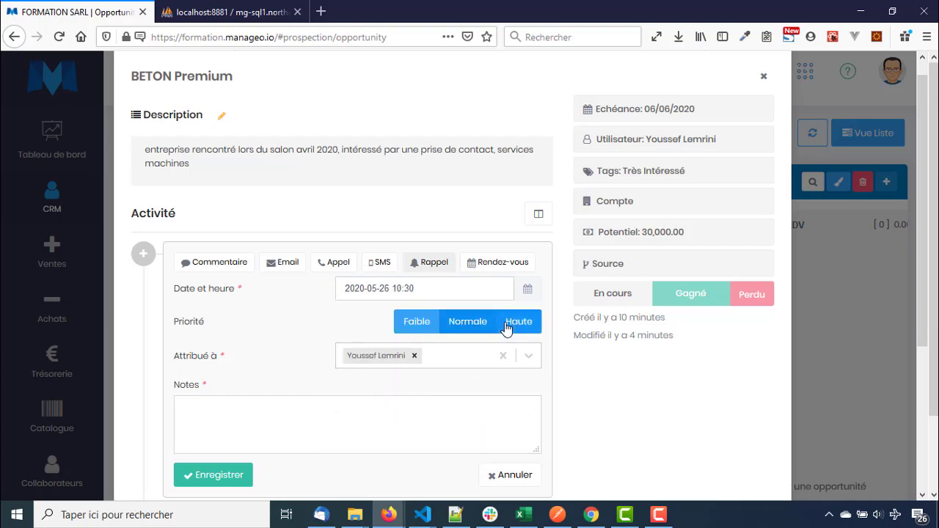
pyautogui.click(354, 416)
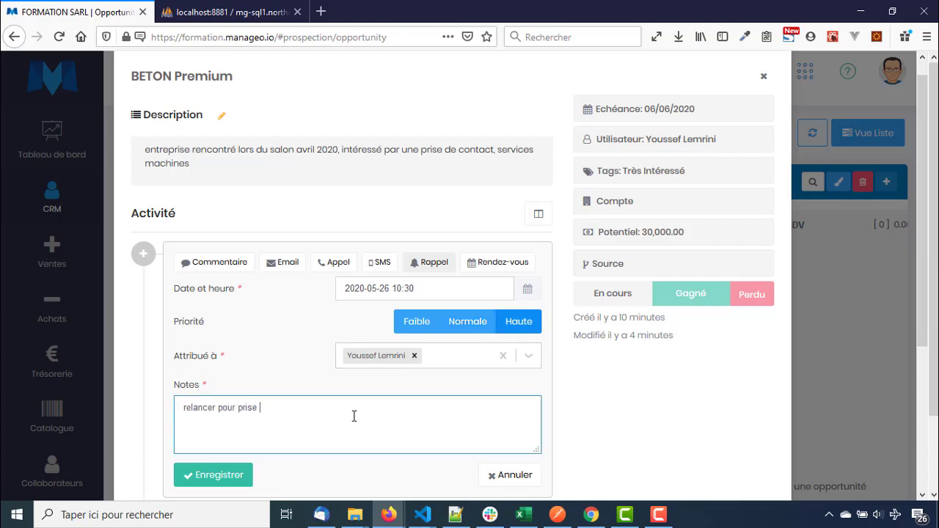
pyautogui.click(249, 476)
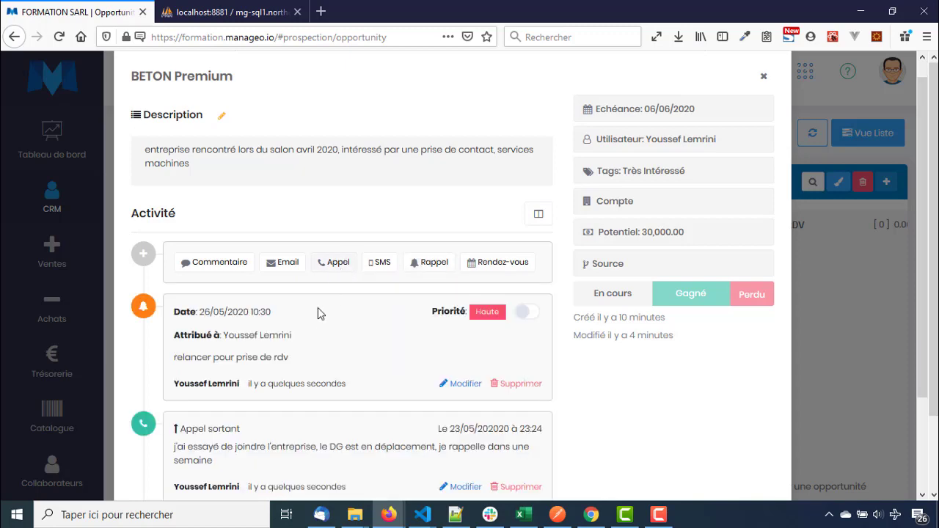
# Try the SMS form, then switch to the email form with the template left on ---
pyautogui.scroll(-3, 296, 323)
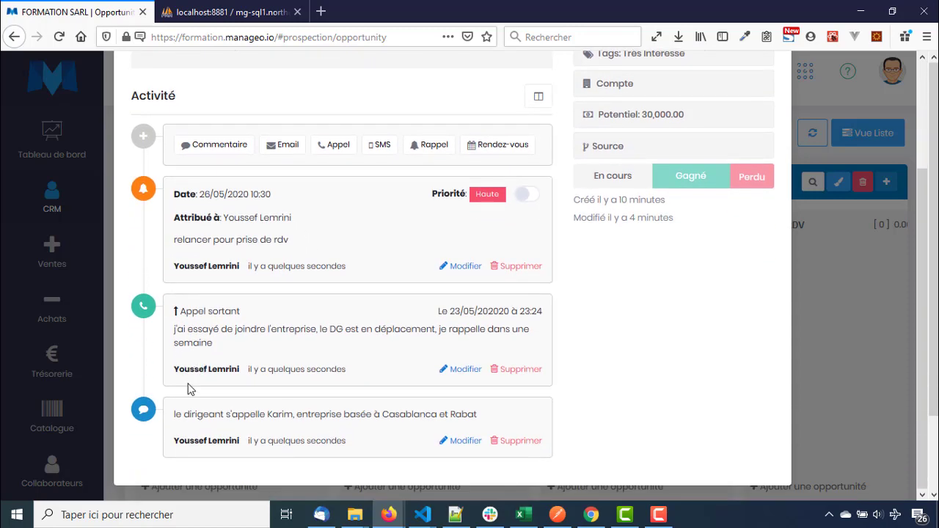
pyautogui.scroll(4, 180, 222)
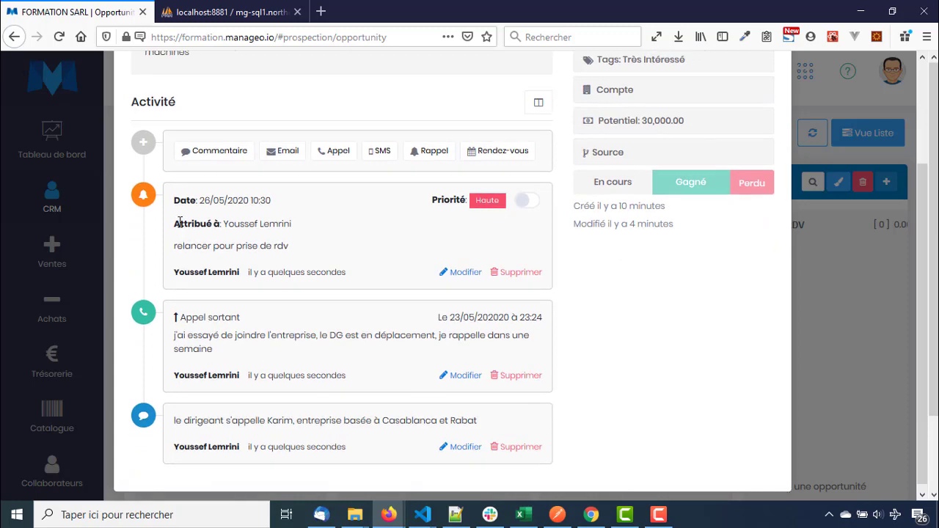
pyautogui.scroll(-3, 205, 382)
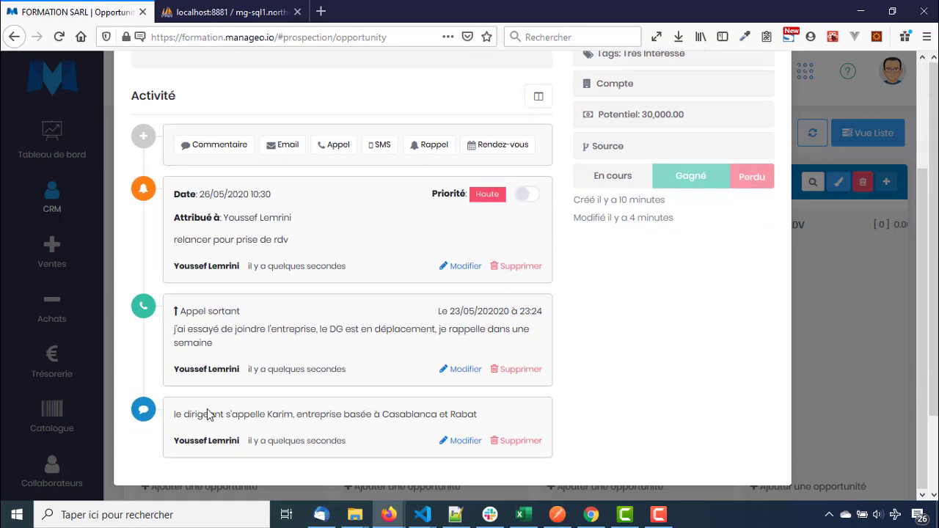
pyautogui.click(378, 145)
pyautogui.click(293, 241)
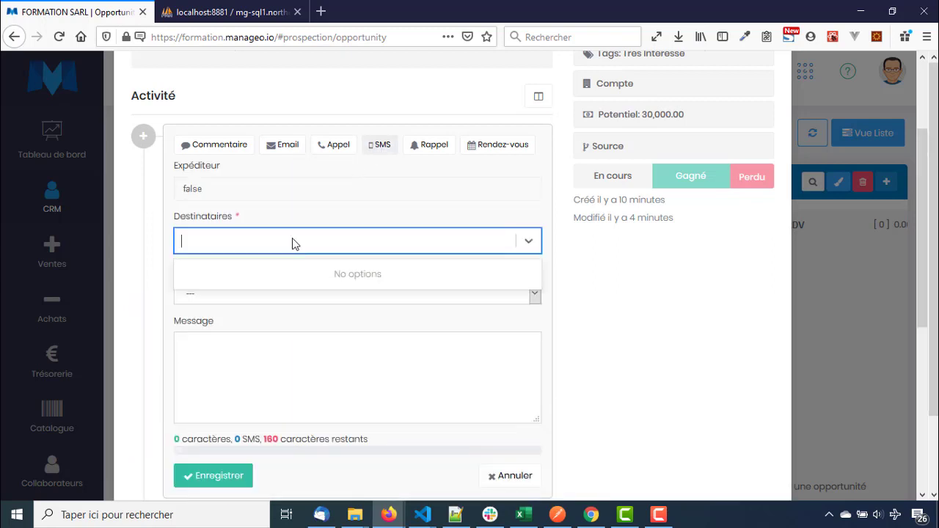
pyautogui.click(286, 147)
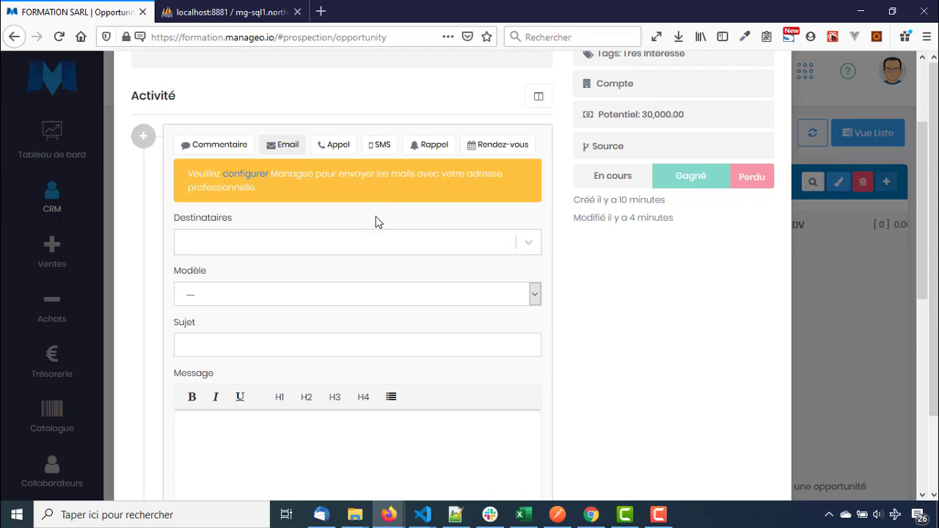
pyautogui.scroll(-2, 377, 220)
pyautogui.click(369, 217)
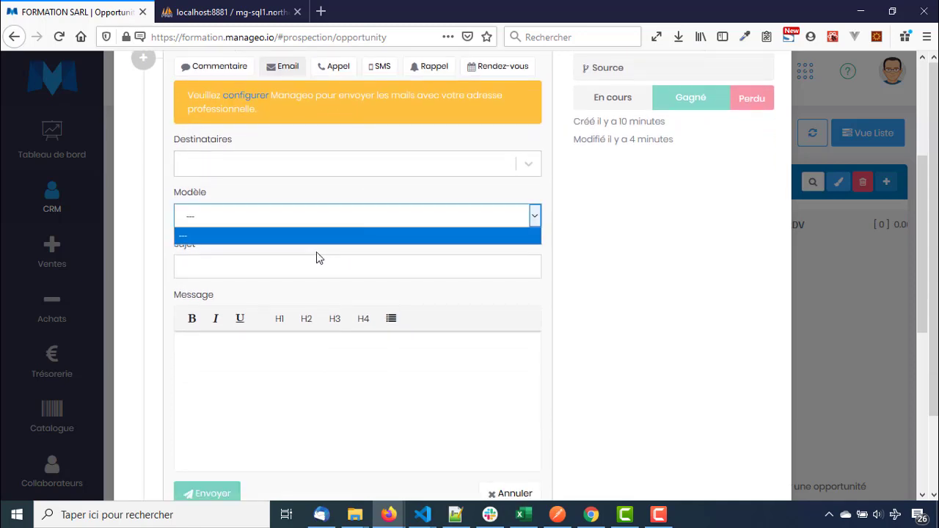
pyautogui.click(310, 221)
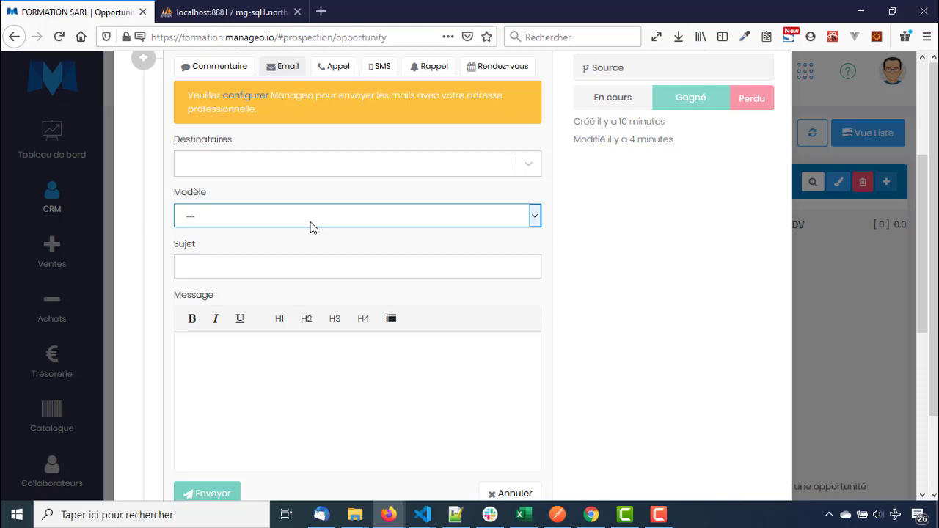
pyautogui.scroll(-3, 235, 335)
pyautogui.scroll(6, 236, 339)
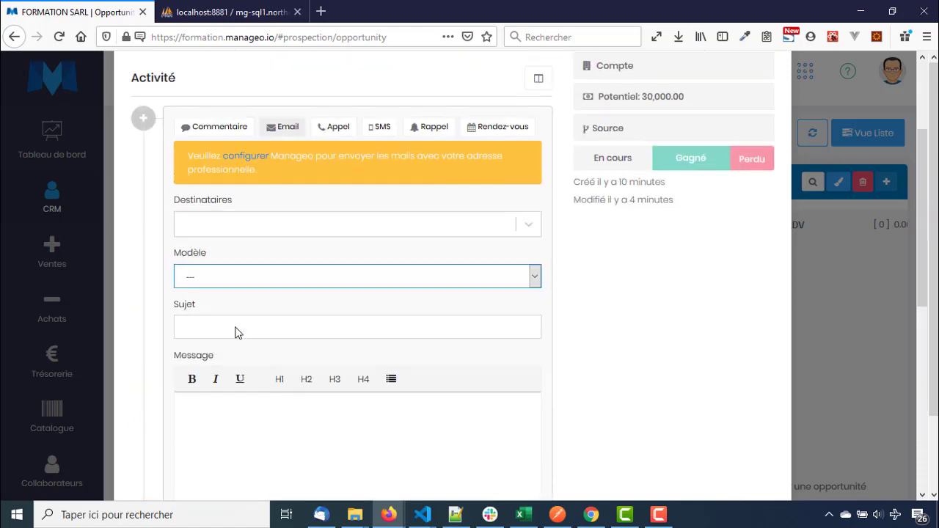
# Post the test comment 'qsdsqdsqdqsd' on BETON Premium's timeline
pyautogui.click(230, 280)
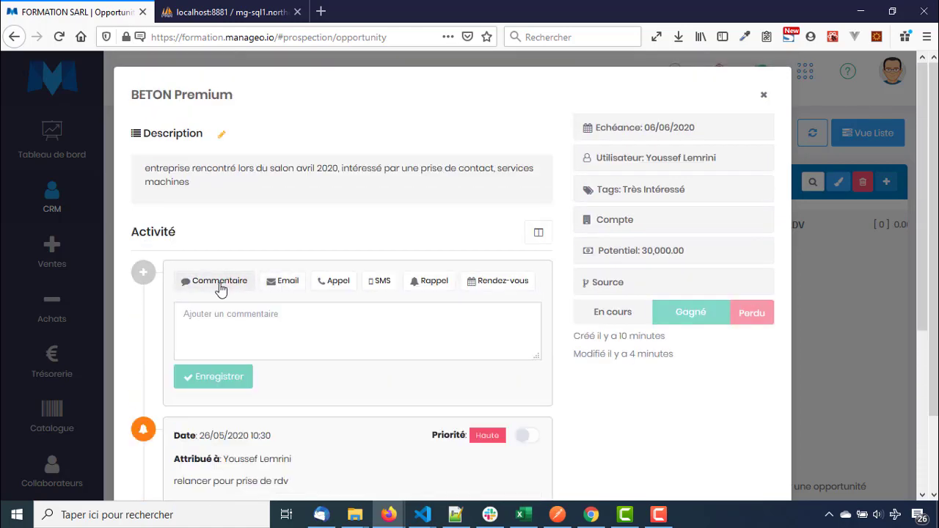
pyautogui.scroll(-3, 183, 341)
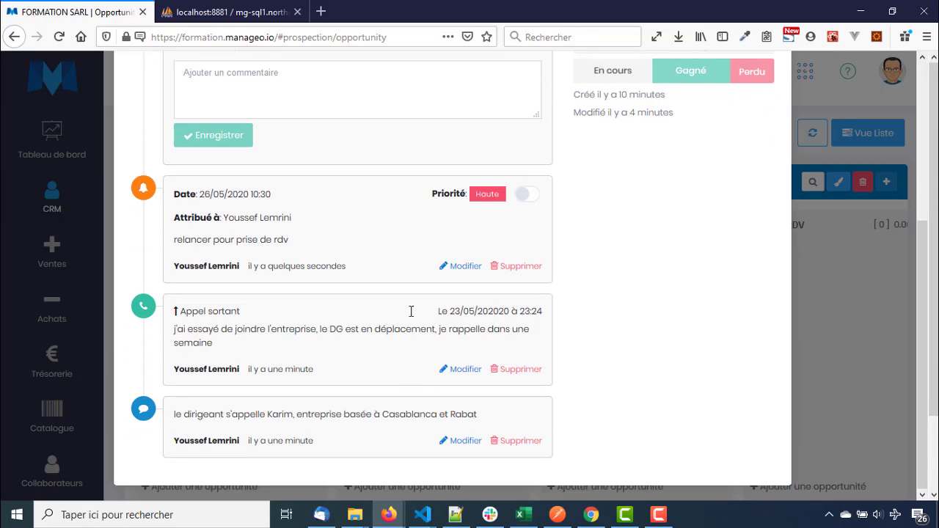
pyautogui.scroll(3, 226, 400)
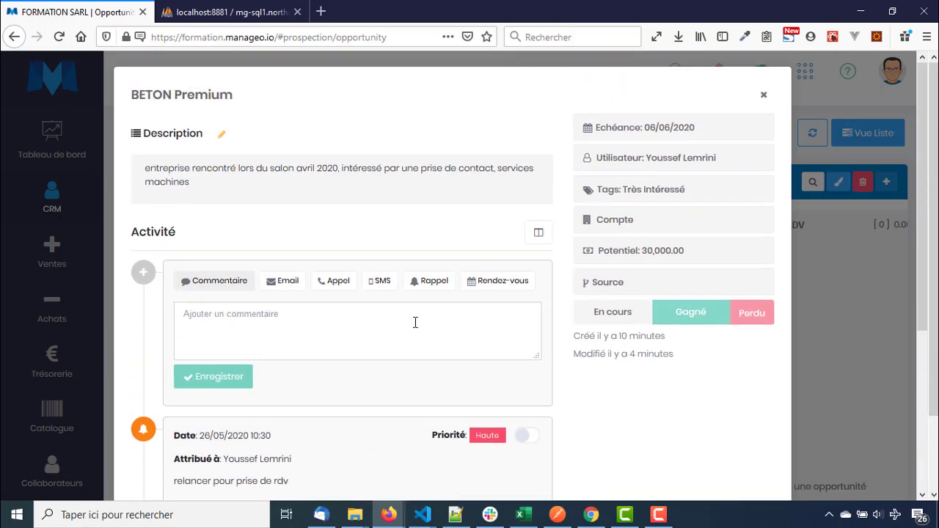
pyautogui.click(538, 234)
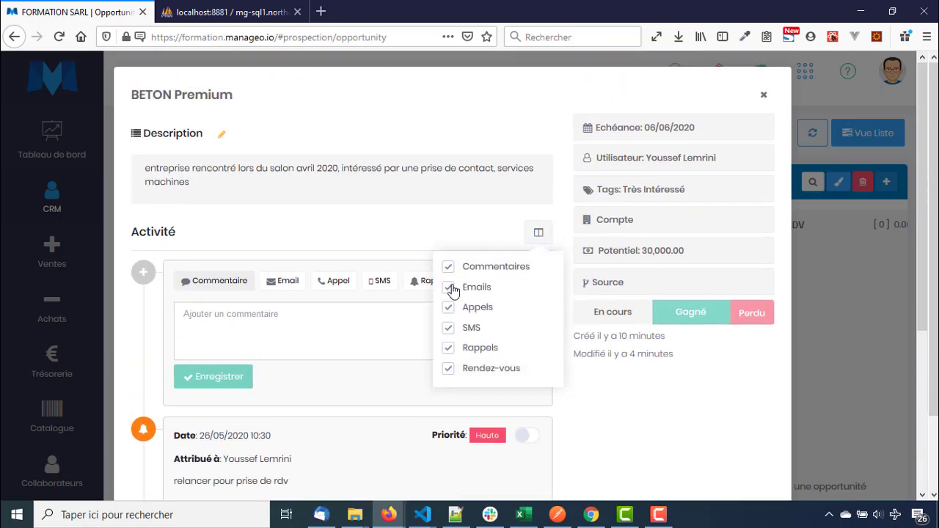
pyautogui.click(279, 334)
pyautogui.write('qsdsqdsqdqsd')
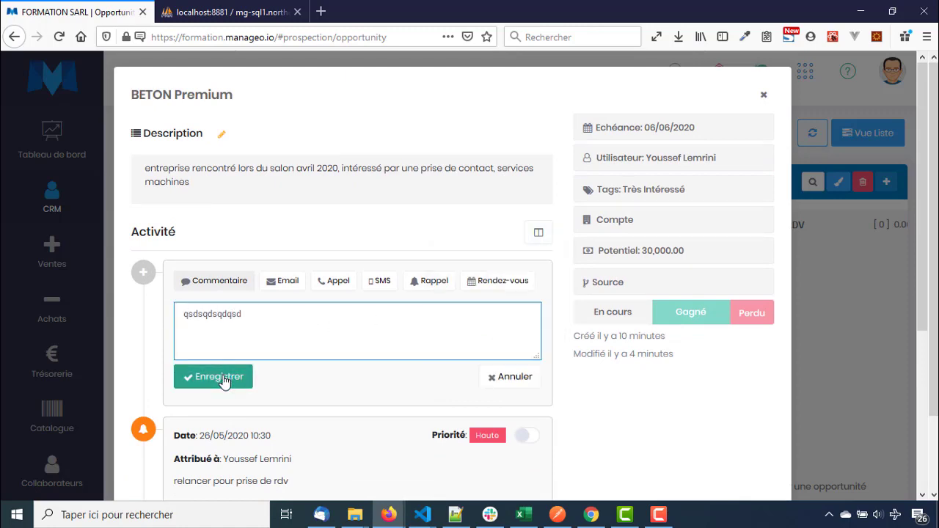
pyautogui.click(224, 380)
pyautogui.scroll(-4, 225, 383)
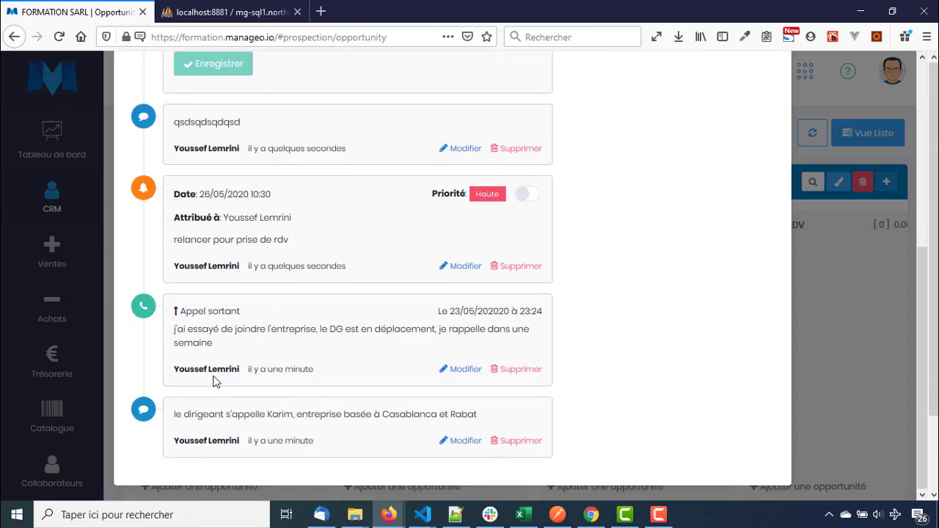
pyautogui.scroll(2, 168, 199)
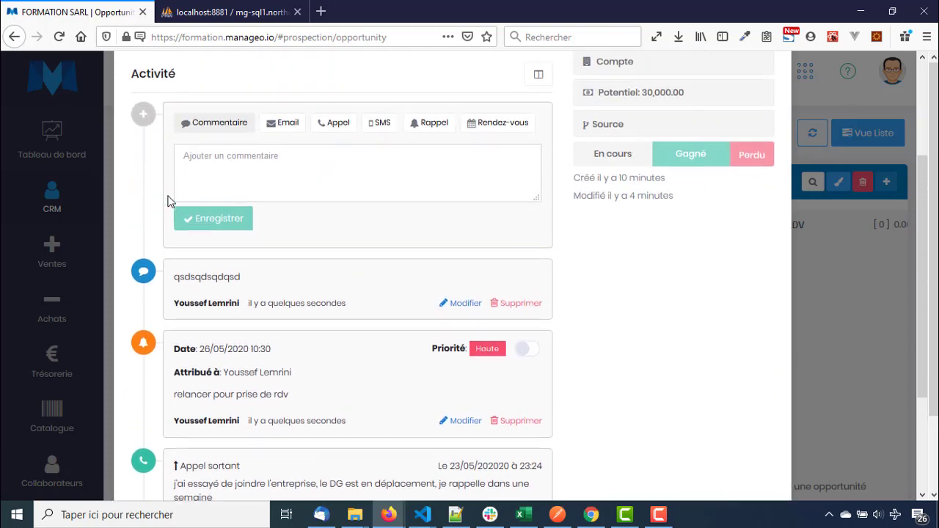
# Filter the activity timeline so only Commentaires remain checked
pyautogui.click(540, 78)
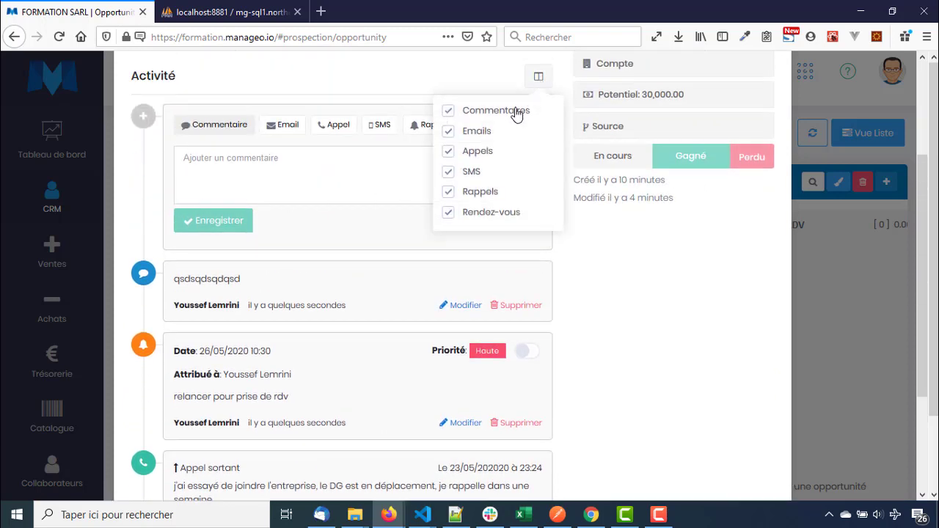
pyautogui.click(448, 111)
pyautogui.click(449, 133)
pyautogui.click(449, 151)
pyautogui.scroll(1, 449, 153)
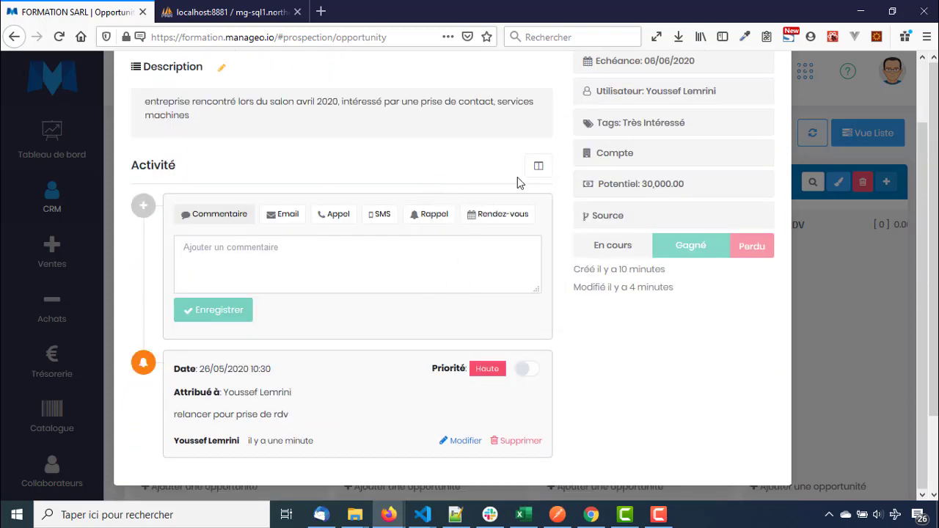
pyautogui.click(448, 301)
pyautogui.click(448, 282)
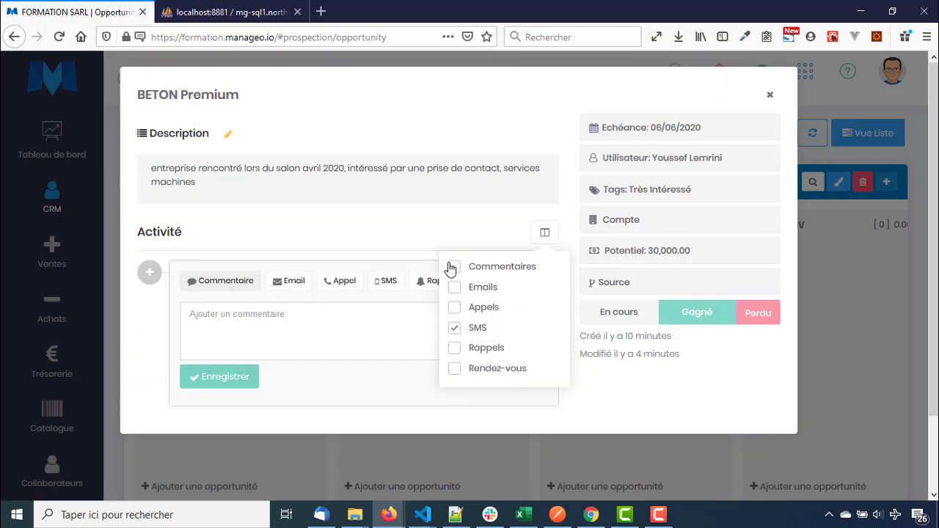
pyautogui.click(449, 266)
pyautogui.click(448, 328)
pyautogui.scroll(-1, 294, 301)
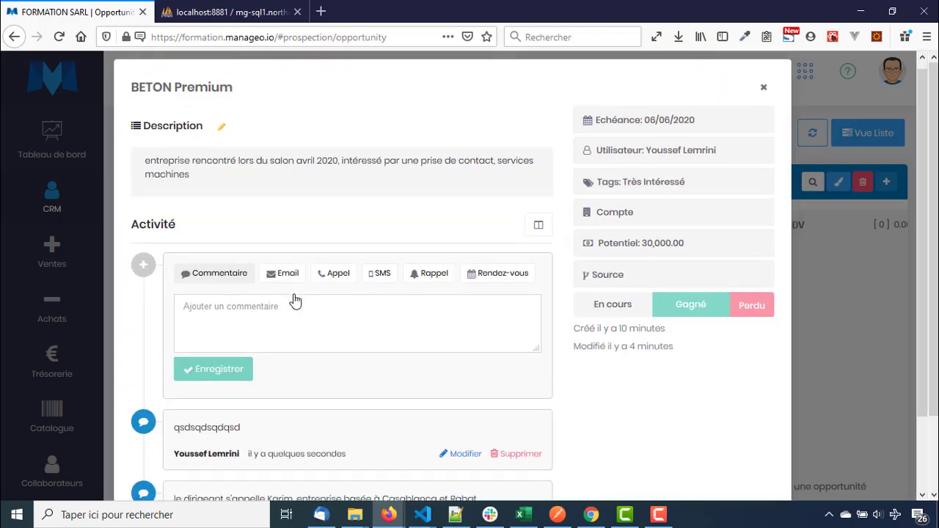
pyautogui.scroll(1, 313, 394)
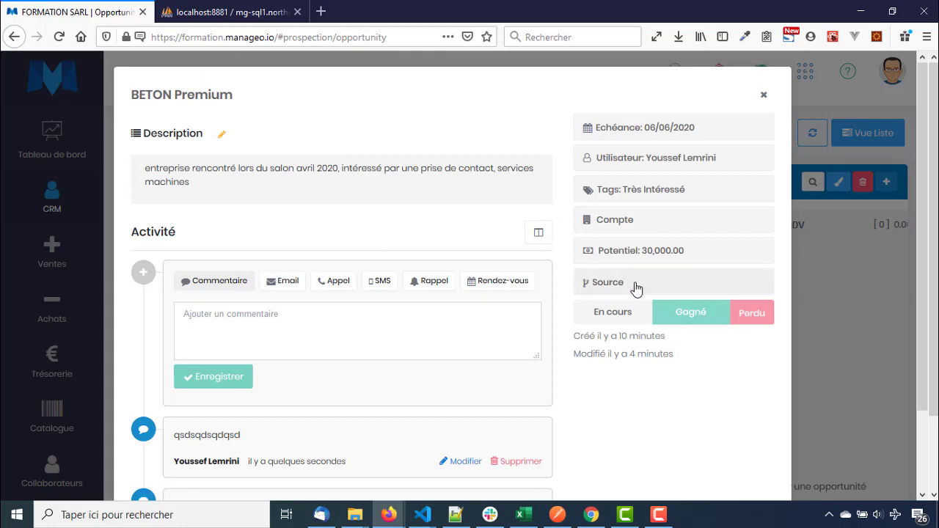
pyautogui.scroll(-2, 367, 331)
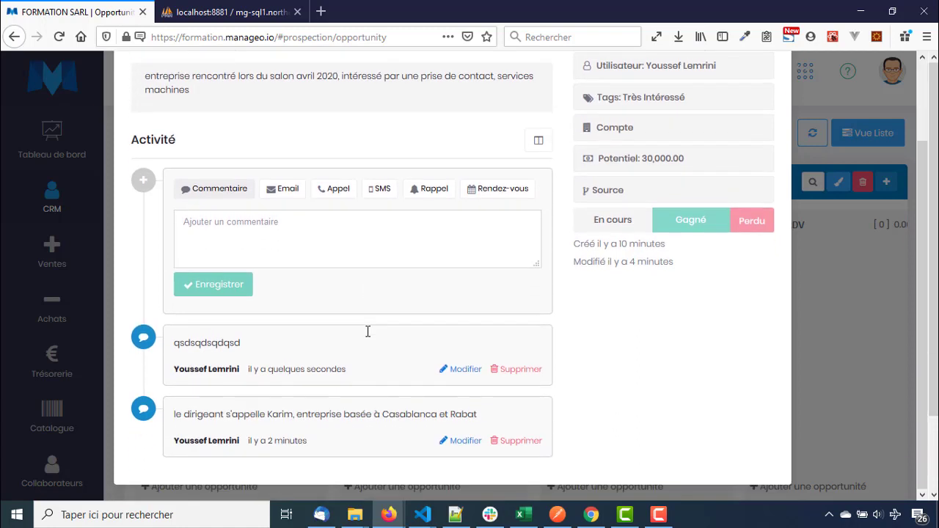
pyautogui.scroll(2, 367, 331)
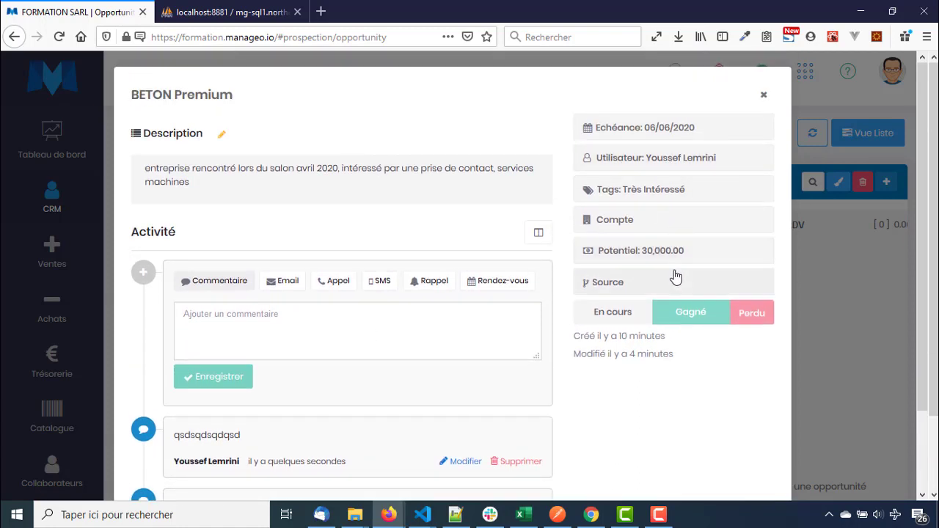
# Close BETON Premium and move the BTP Premium card into Qualification
pyautogui.click(765, 97)
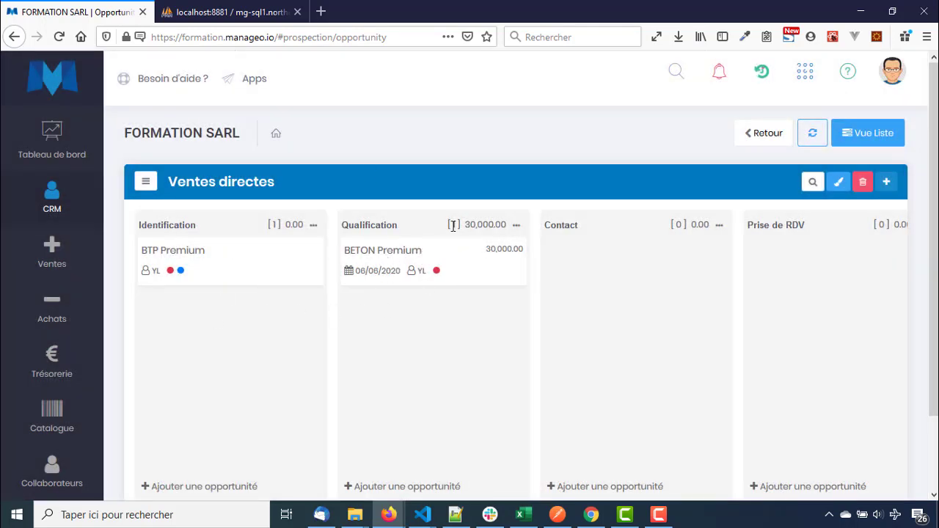
pyautogui.moveTo(449, 232); pyautogui.dragTo(455, 228)
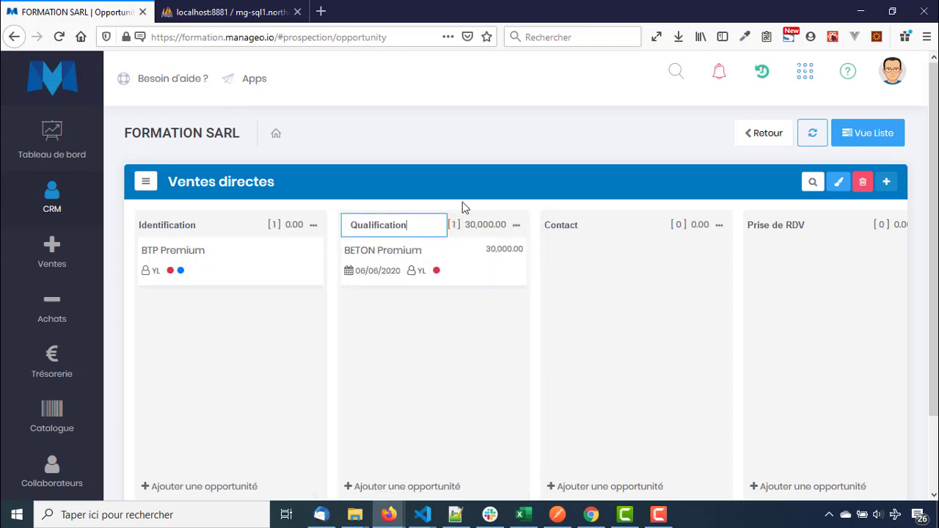
pyautogui.click(462, 202)
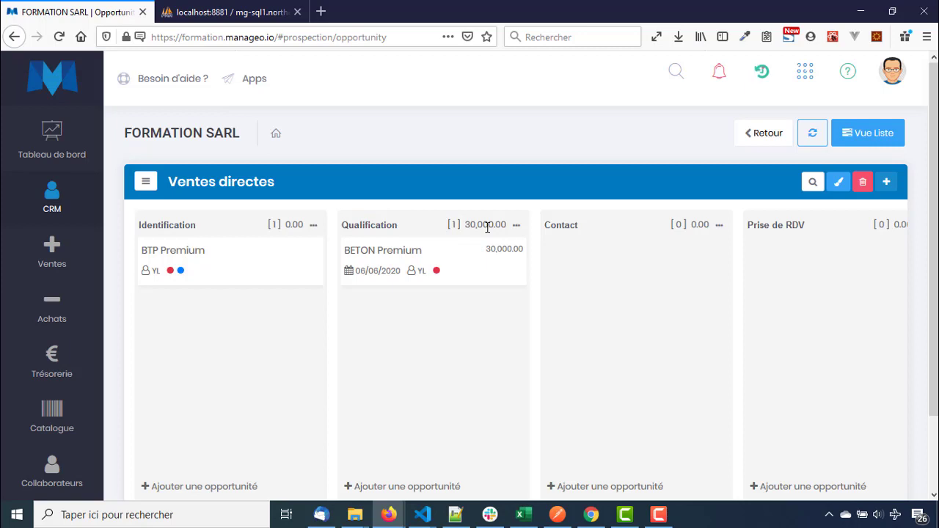
pyautogui.moveTo(296, 260); pyautogui.dragTo(471, 322)
# Set BTP Premium's potential to 150,000.00 and return to the board
pyautogui.click(465, 308)
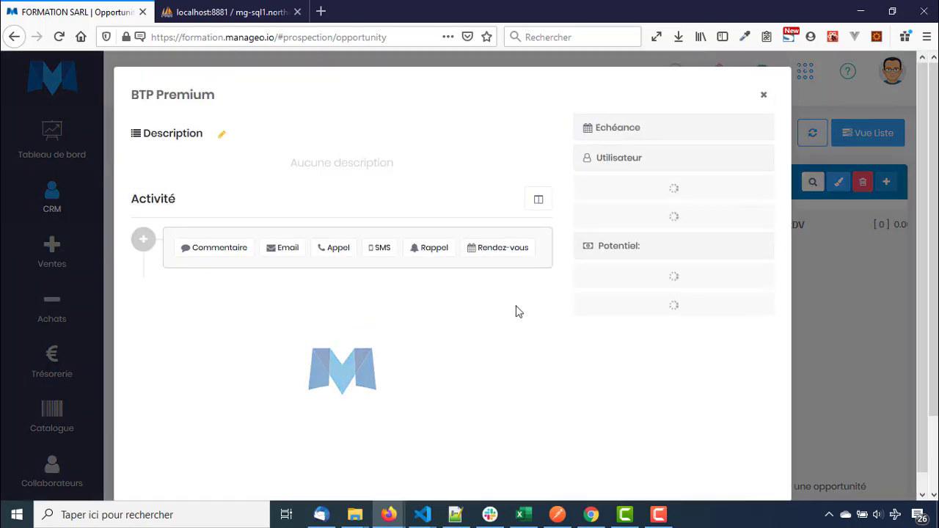
pyautogui.click(669, 262)
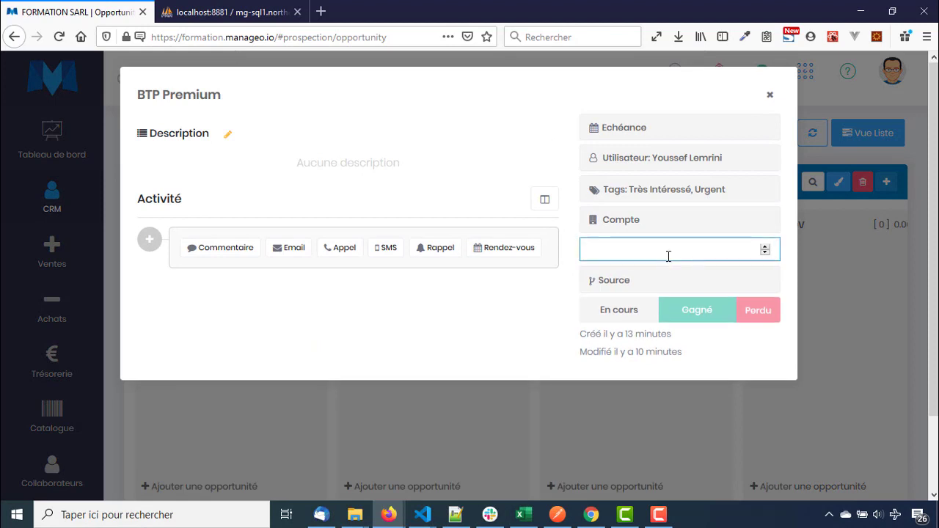
pyautogui.write('150000')
pyautogui.click(672, 270)
pyautogui.click(771, 97)
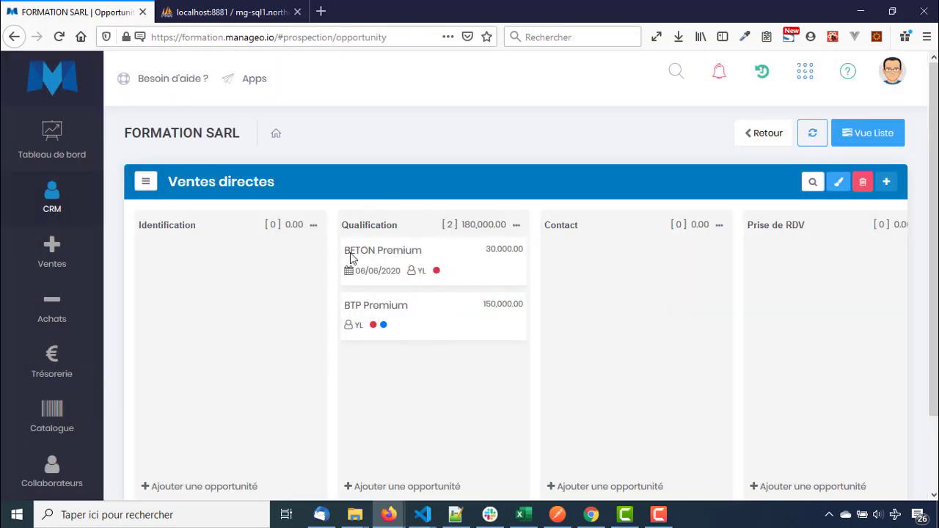
# Reopen the BETON Premium opportunity's details
pyautogui.moveTo(399, 234)
pyautogui.moveTo(455, 220)
pyautogui.mouseDown()
pyautogui.moveTo(472, 230)
pyautogui.moveTo(504, 218)
pyautogui.moveTo(456, 225)
pyautogui.mouseUp()
pyautogui.moveTo(457, 327)
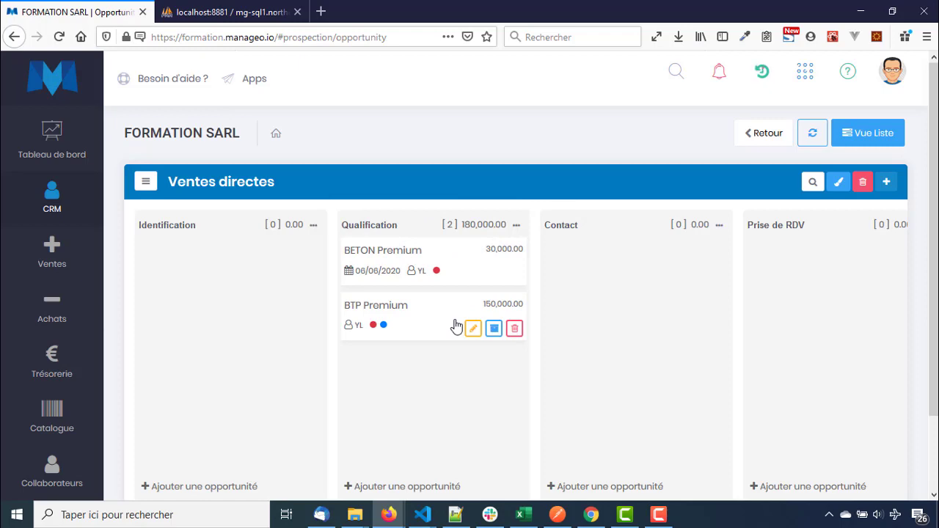
pyautogui.click(457, 269)
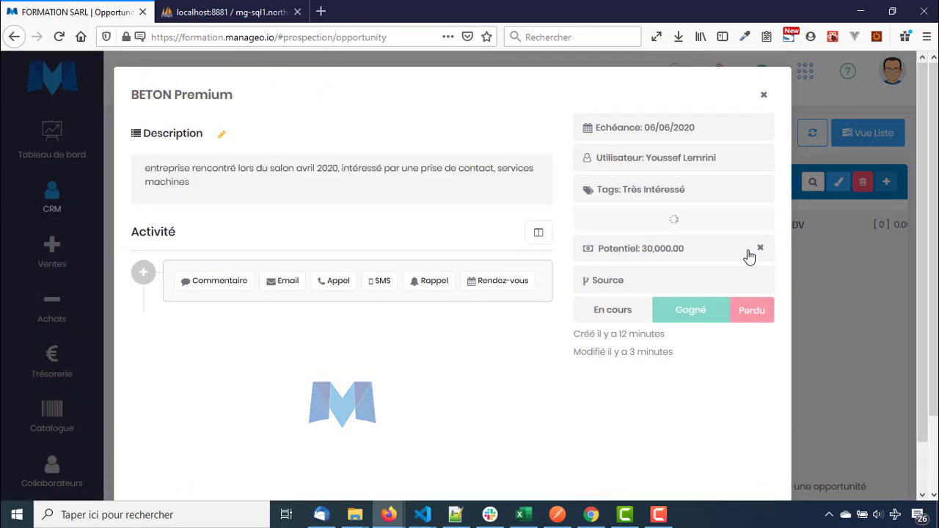
# Choose Publicité as BETON Premium's source and close its details
pyautogui.click(669, 282)
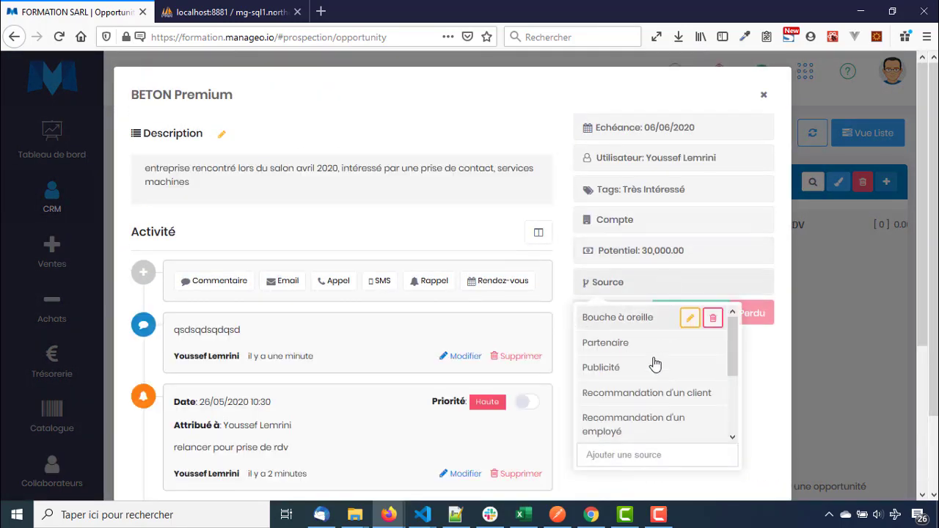
pyautogui.scroll(-3, 716, 389)
pyautogui.scroll(1, 634, 436)
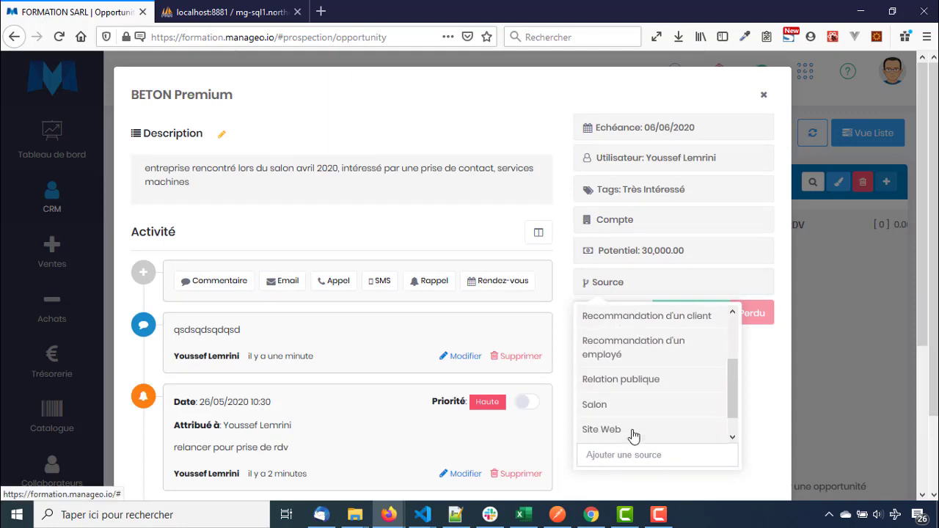
pyautogui.scroll(3, 634, 436)
pyautogui.scroll(-1, 629, 362)
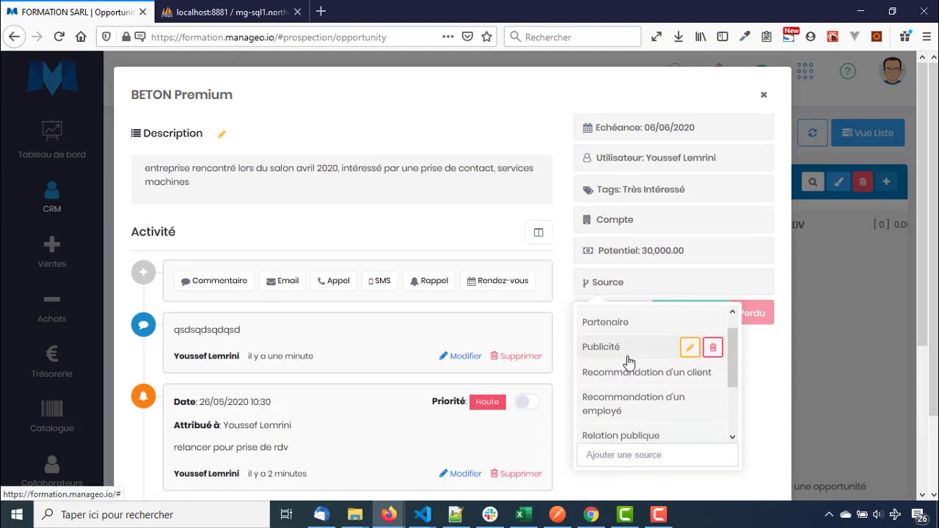
pyautogui.scroll(-2, 629, 362)
pyautogui.scroll(3, 625, 370)
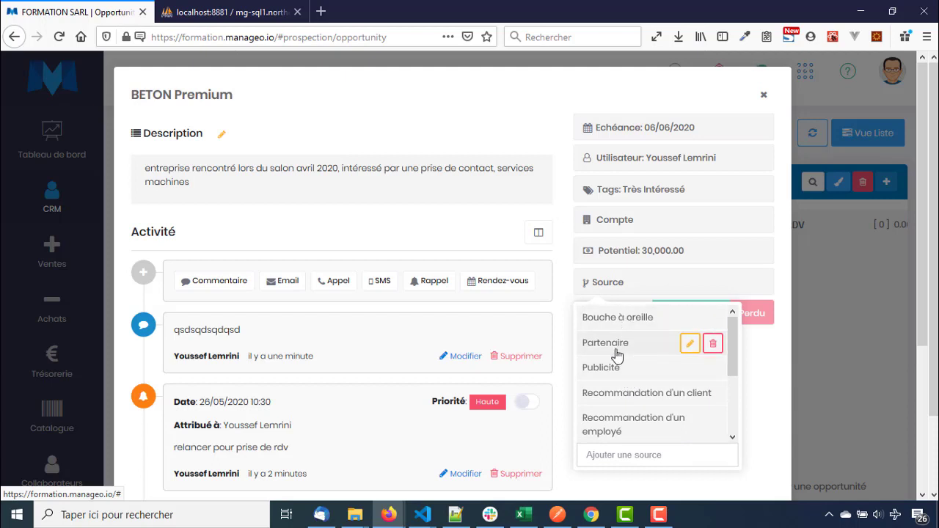
pyautogui.scroll(-3, 611, 389)
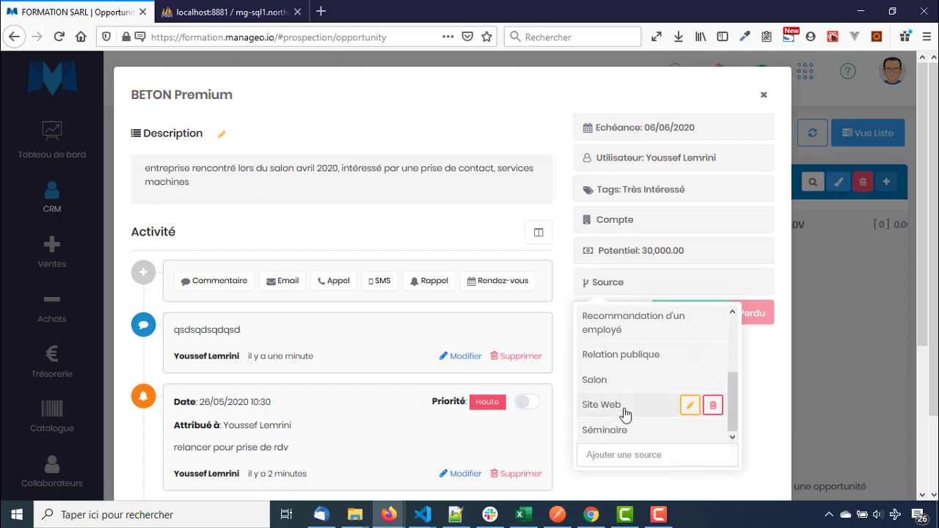
pyautogui.scroll(3, 624, 412)
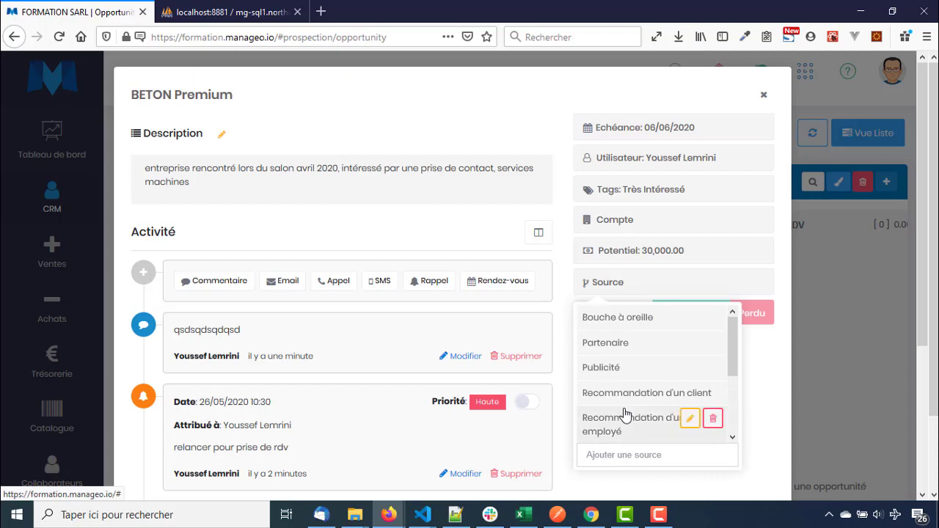
pyautogui.click(623, 369)
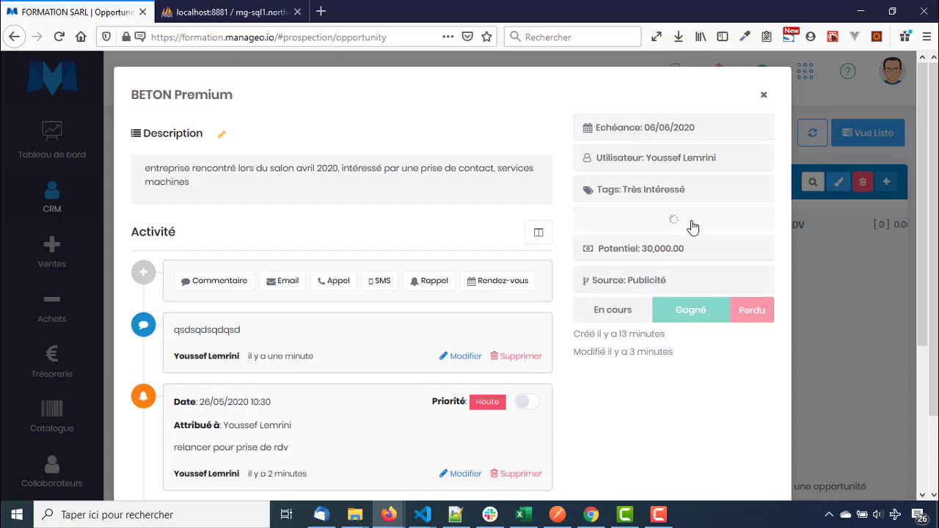
pyautogui.click(764, 96)
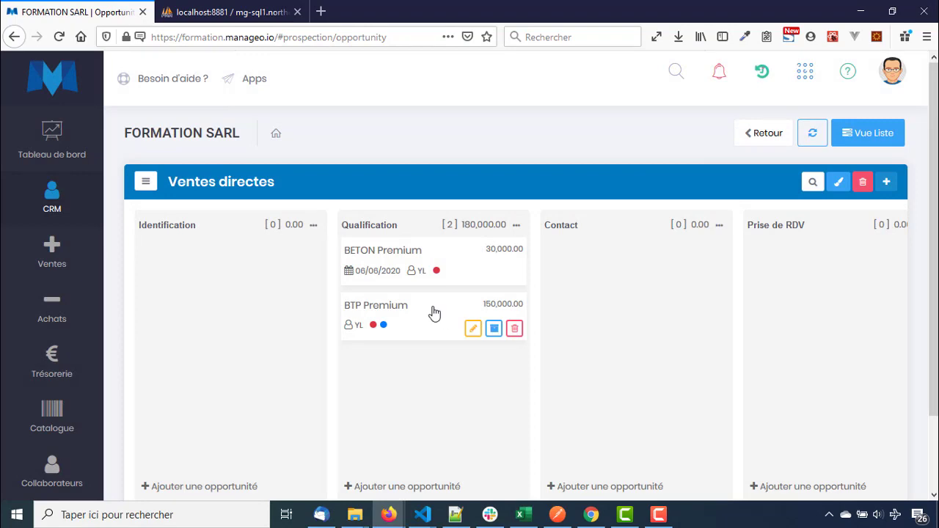
# Create the source 'Séminaire 2019' and assign it to BTP Premium
pyautogui.click(432, 313)
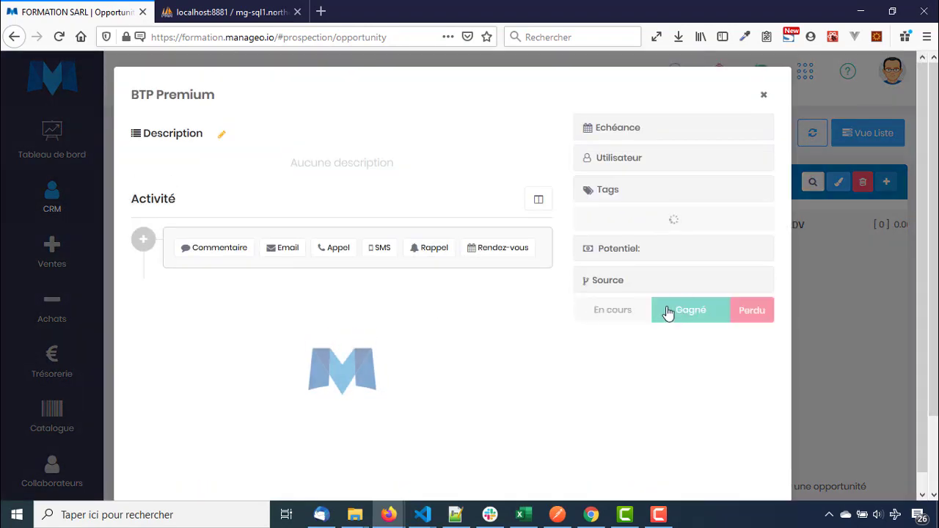
pyautogui.click(680, 286)
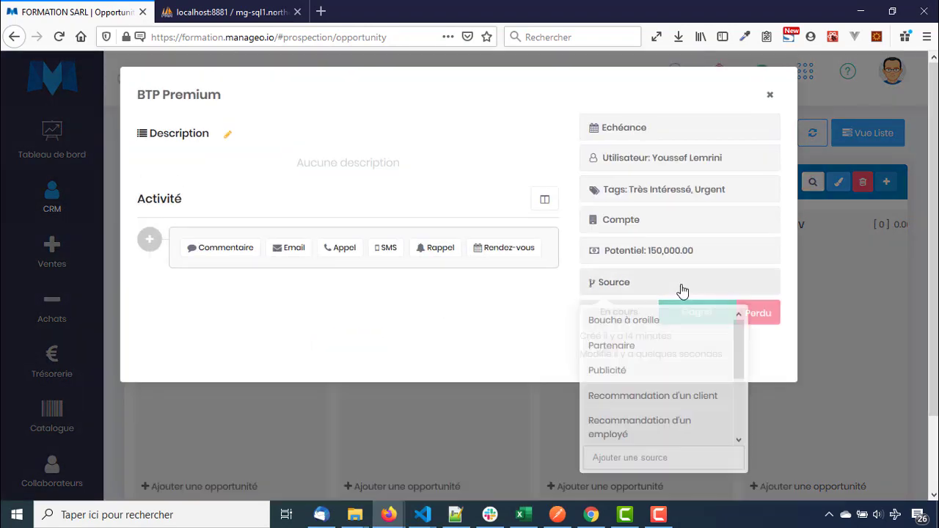
pyautogui.click(626, 455)
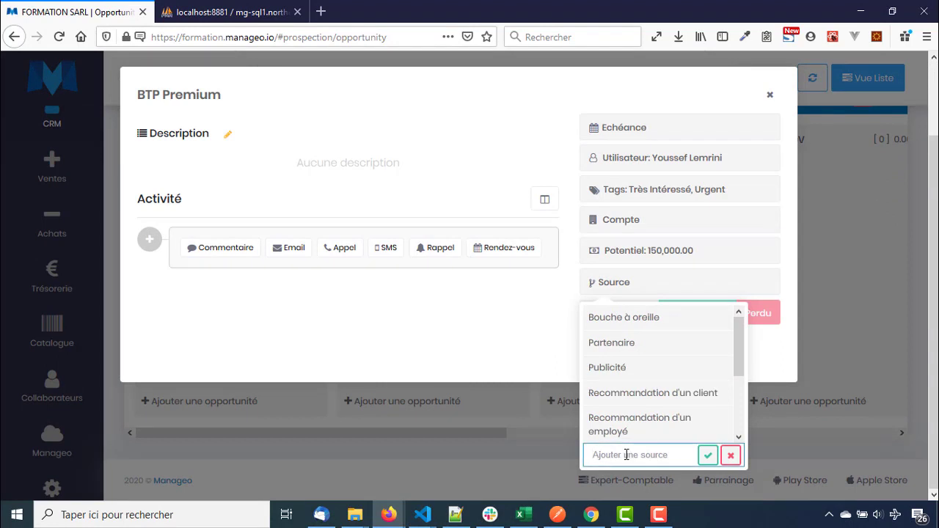
pyautogui.scroll(-3, 661, 453)
pyautogui.write('Séminaire 2019')
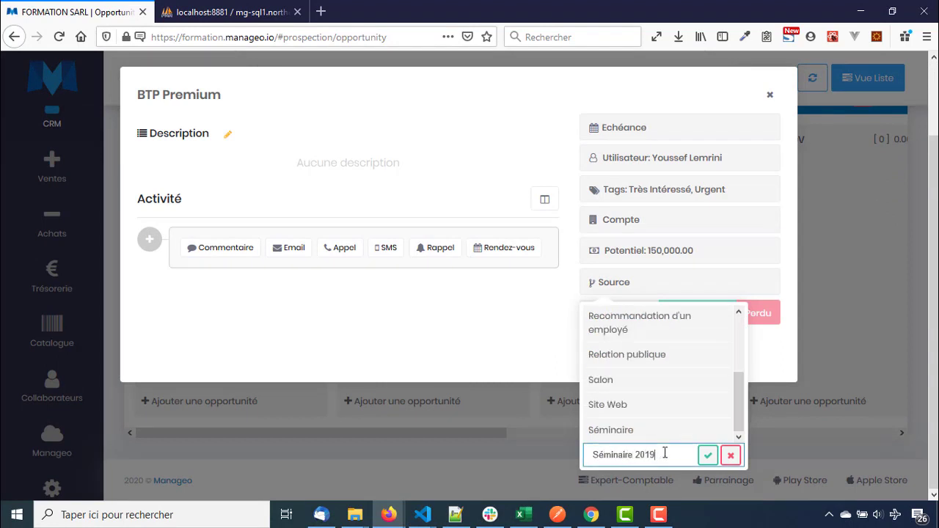
pyautogui.press('Return')
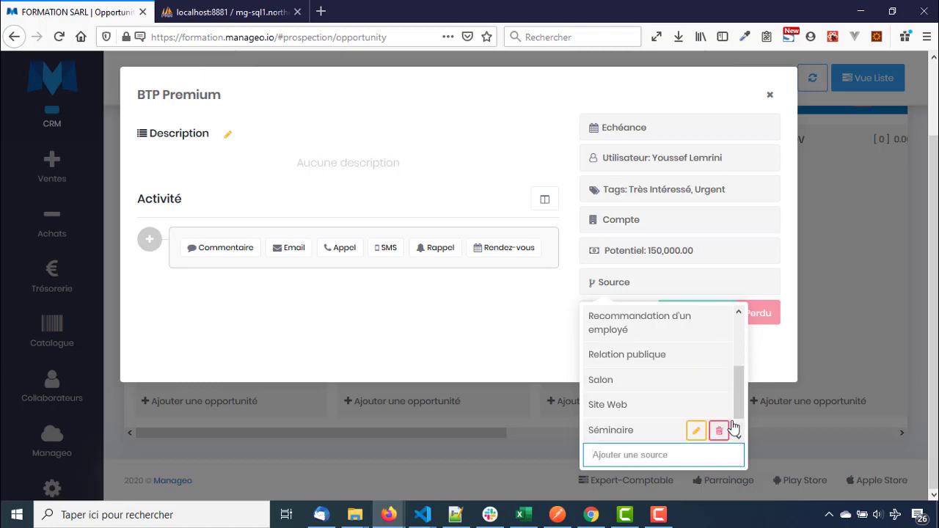
pyautogui.scroll(-1, 741, 411)
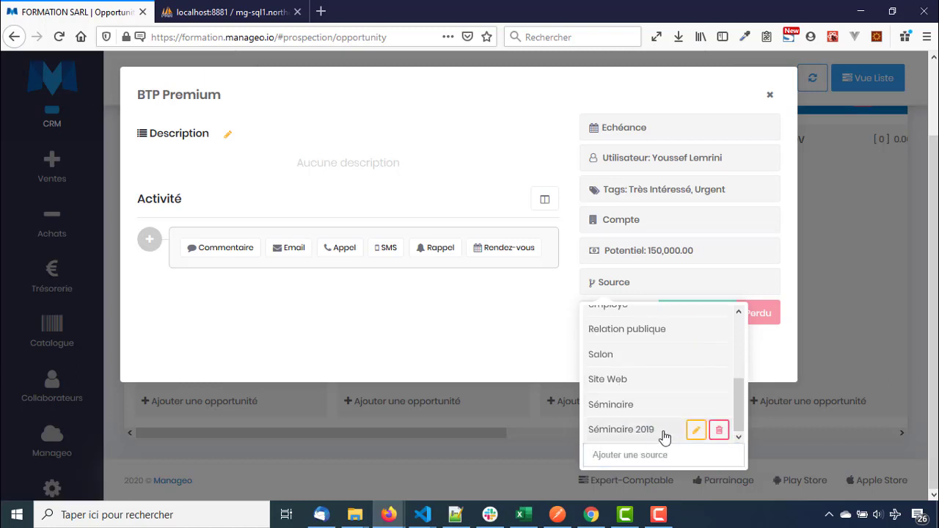
pyautogui.click(665, 433)
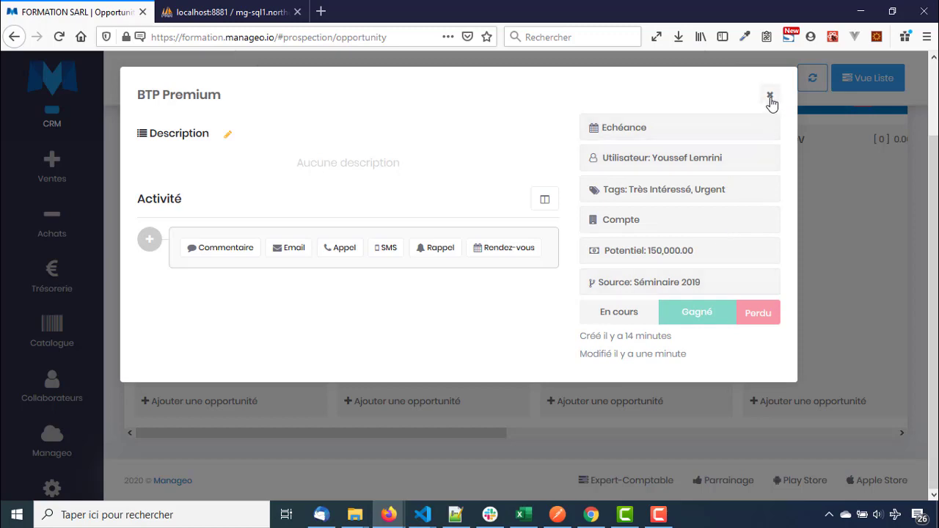
pyautogui.click(770, 96)
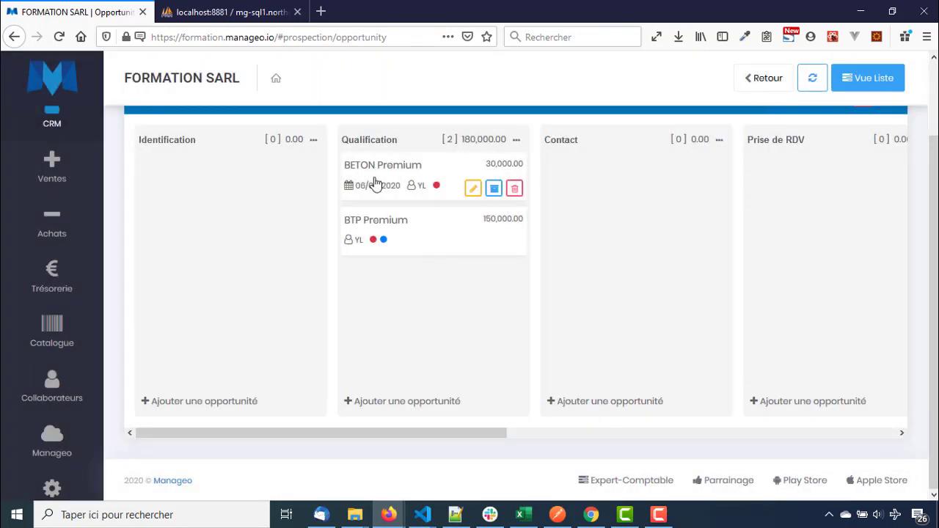
# Create a new account named BETON PREMIUM and link it to the BETON Premium opportunity
pyautogui.click(376, 182)
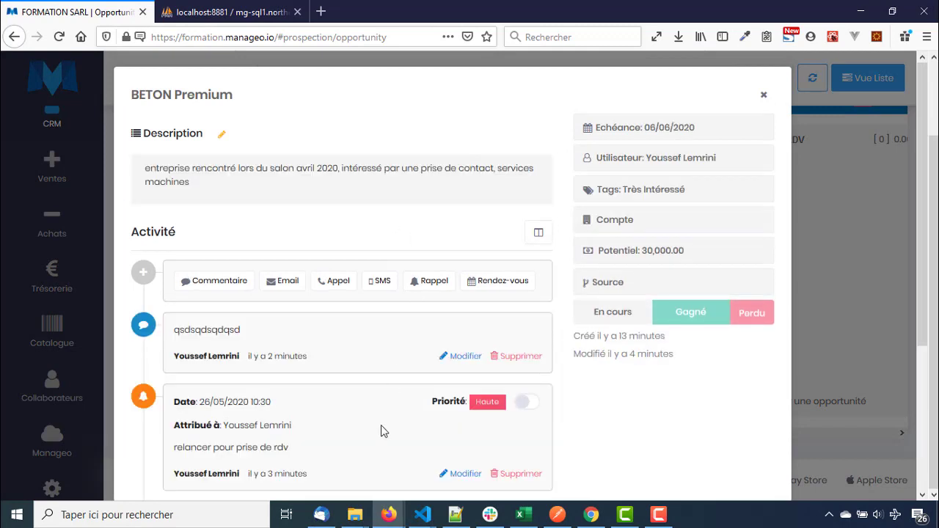
pyautogui.click(845, 190)
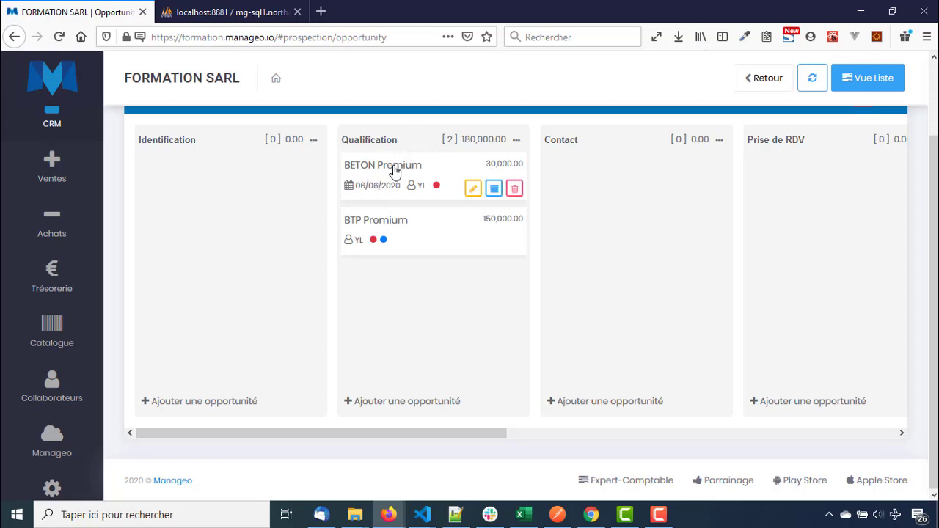
pyautogui.click(394, 171)
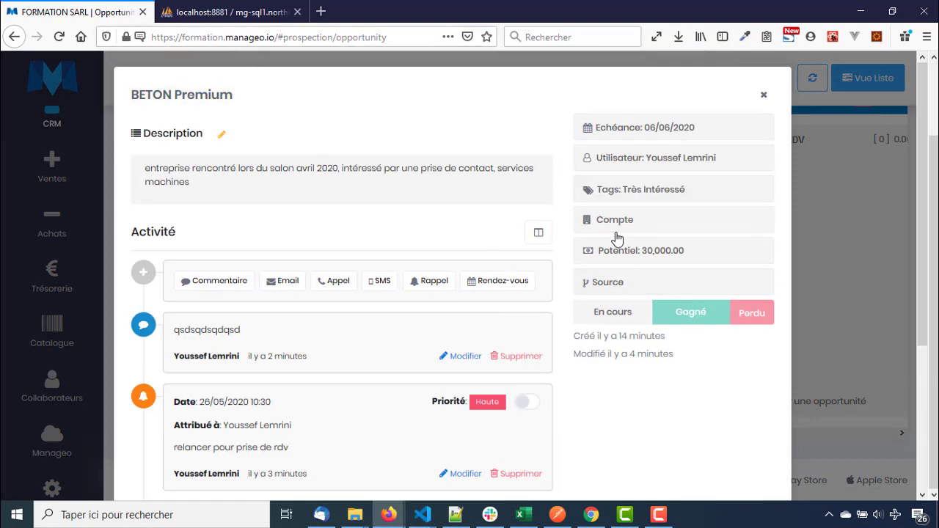
pyautogui.click(701, 223)
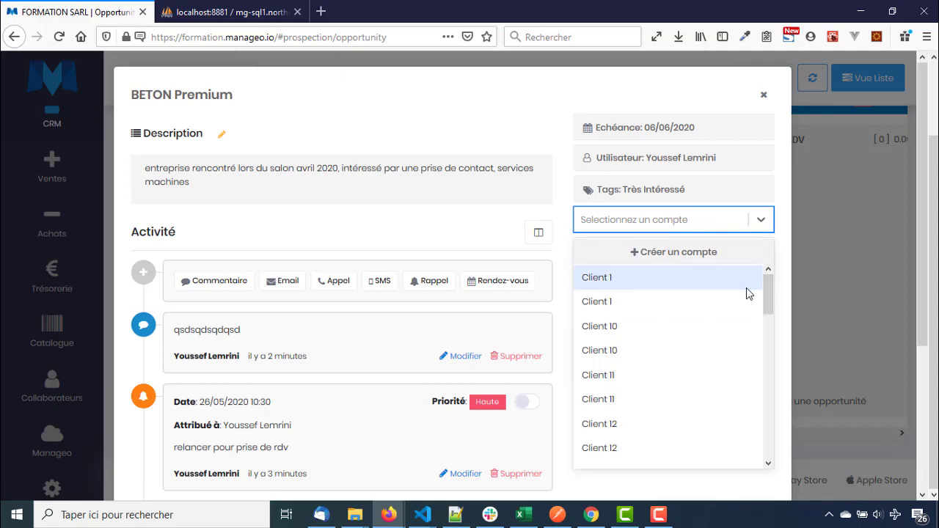
pyautogui.moveTo(769, 292)
pyautogui.mouseDown()
pyautogui.moveTo(764, 453)
pyautogui.moveTo(756, 357)
pyautogui.moveTo(776, 278)
pyautogui.mouseUp()
pyautogui.click(652, 257)
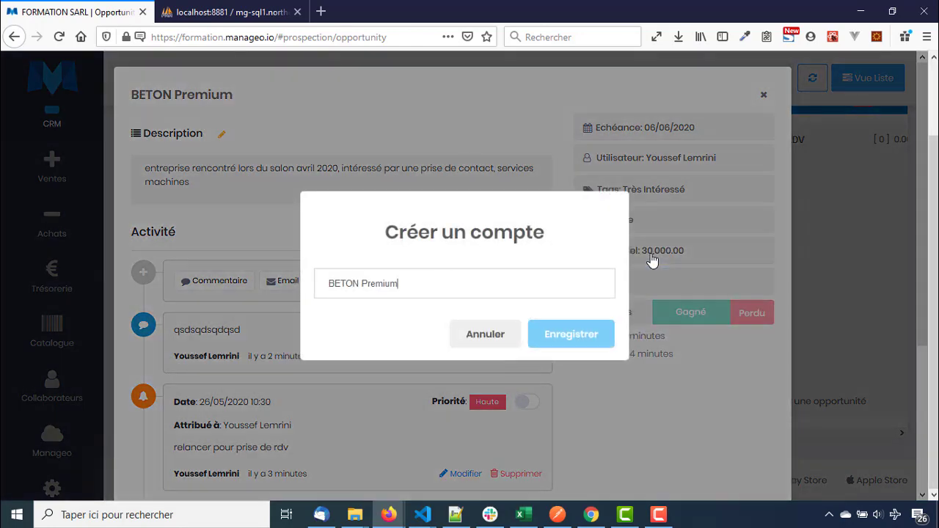
pyautogui.doubleClick(384, 285)
pyautogui.write('PREMIUM')
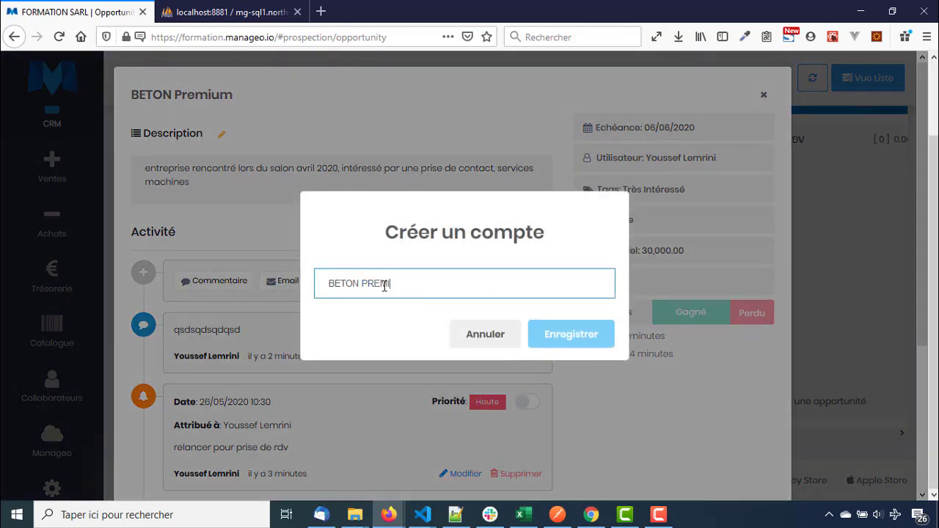
pyautogui.click(571, 335)
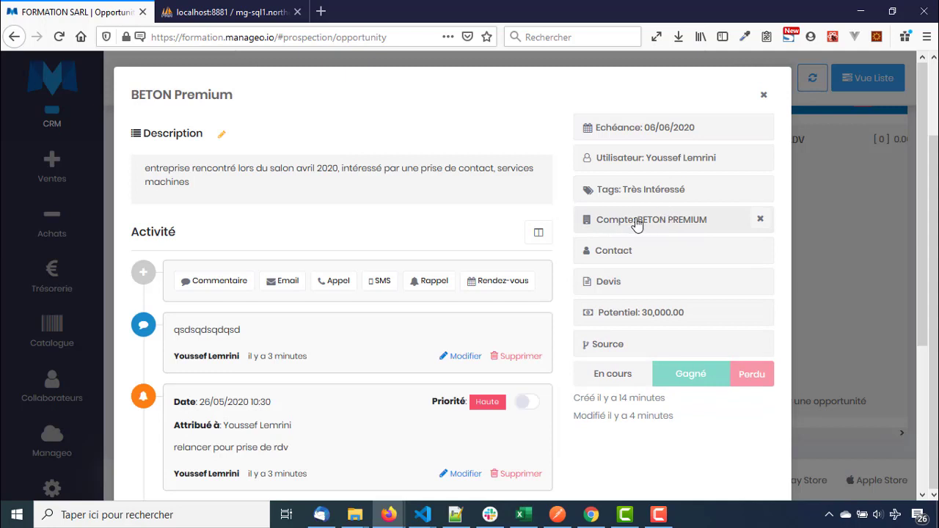
pyautogui.click(670, 259)
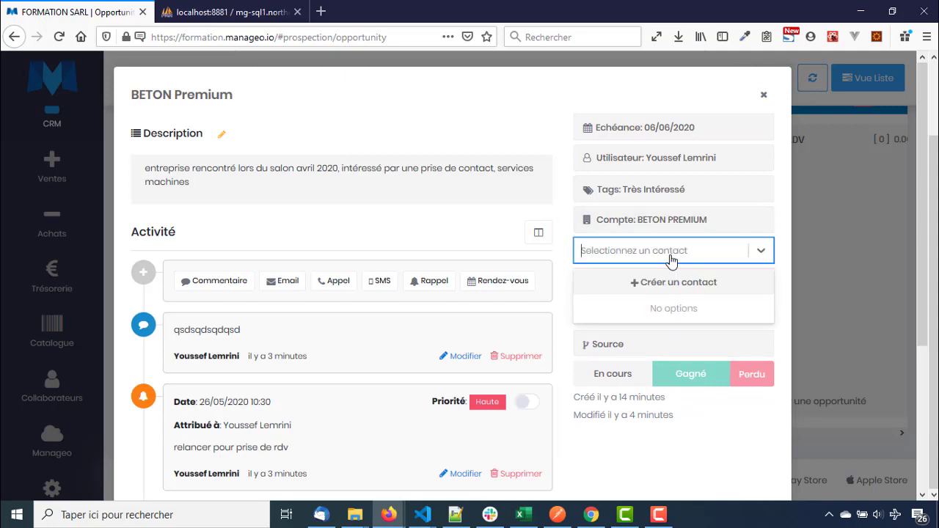
# Dismiss the contact list and start a new contact for BETON Premium
pyautogui.click(347, 418)
pyautogui.scroll(-3, 345, 415)
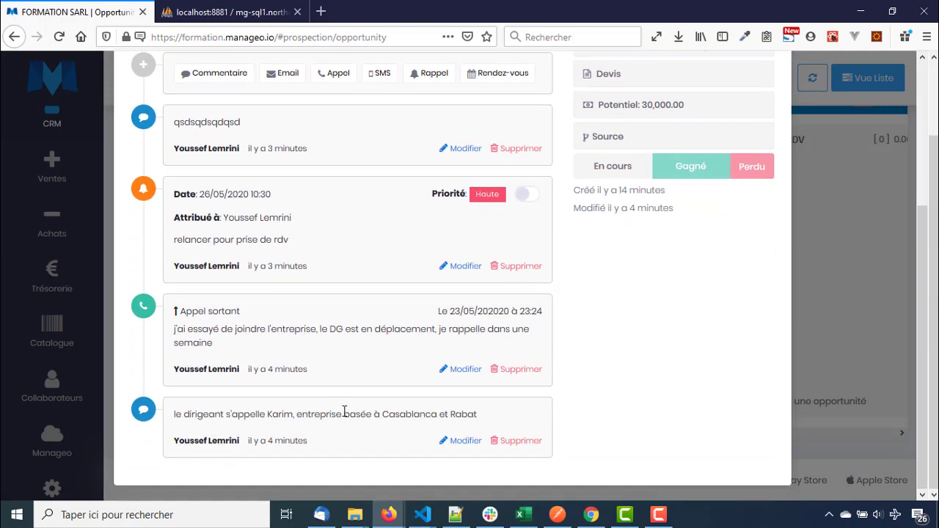
pyautogui.scroll(3, 332, 421)
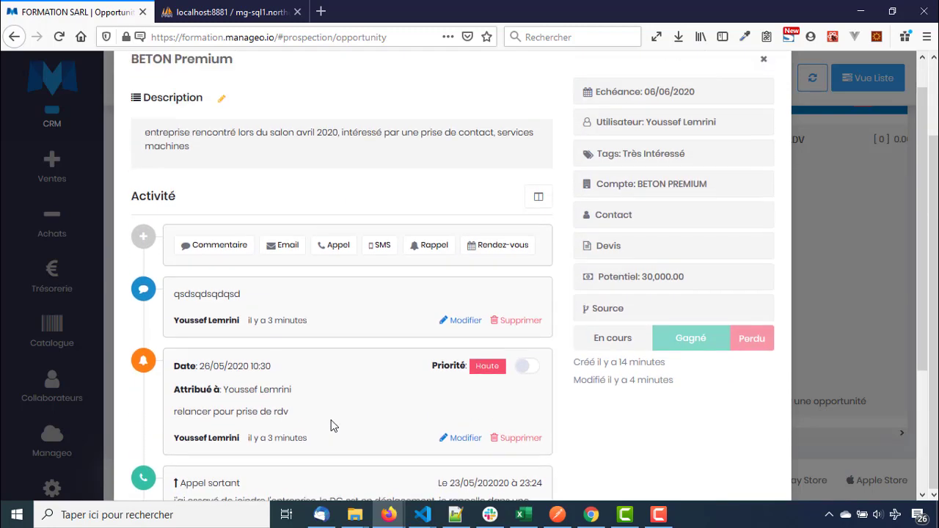
pyautogui.click(709, 257)
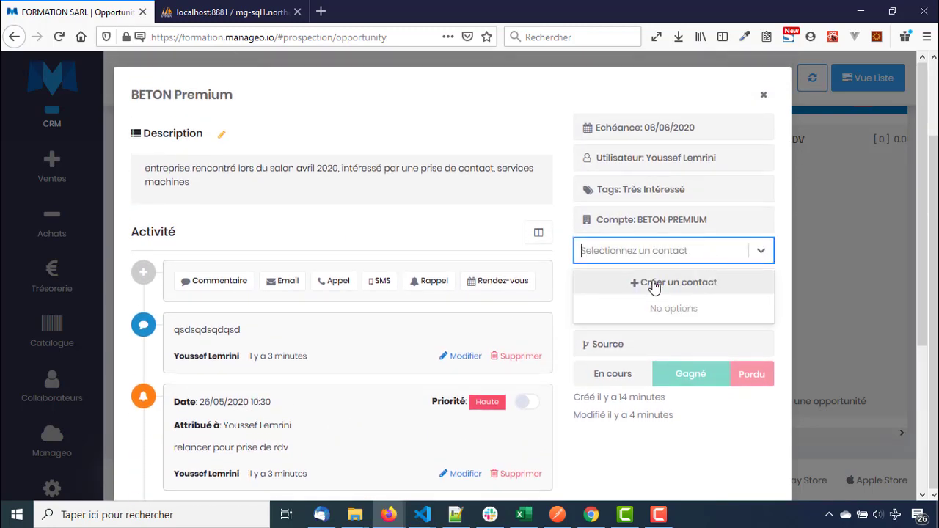
pyautogui.click(632, 283)
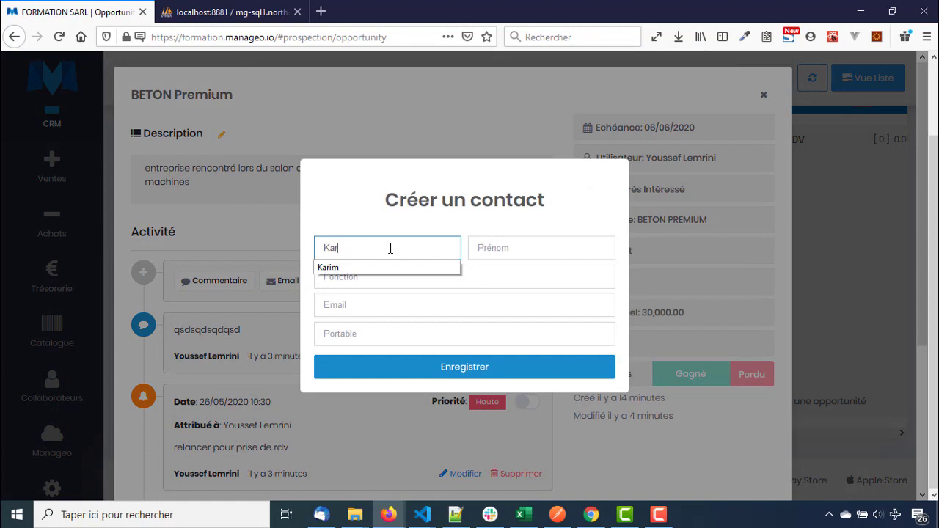
# Enter the contact's first and last name, function DG, e-mail and mobile number, and save
pyautogui.press('Tab')
pyautogui.press('Tab')
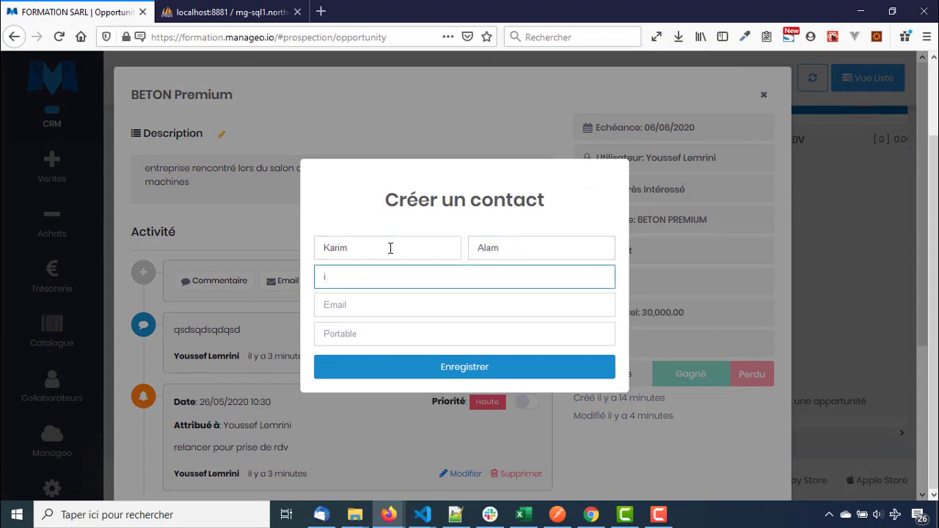
pyautogui.click(579, 248)
pyautogui.write('i')
pyautogui.press('Tab')
pyautogui.write('DG')
pyautogui.press('Tab')
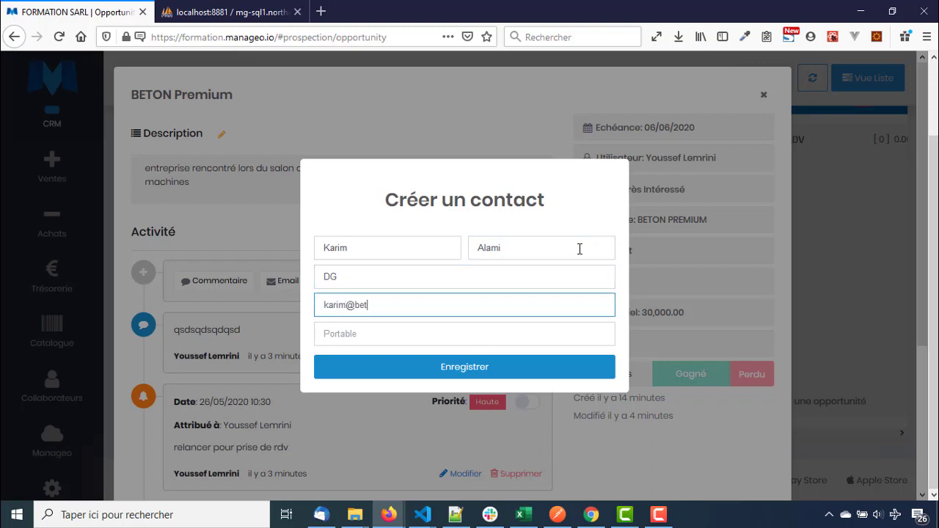
pyautogui.press('Tab')
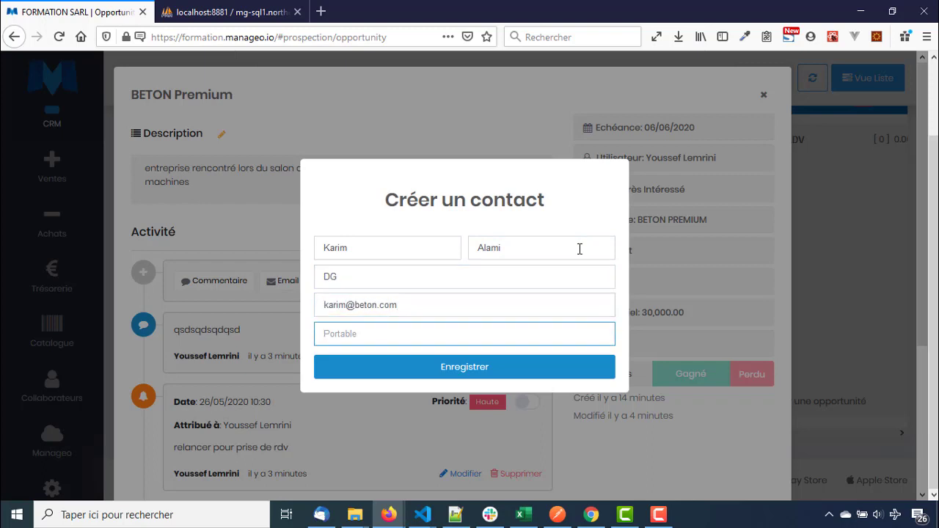
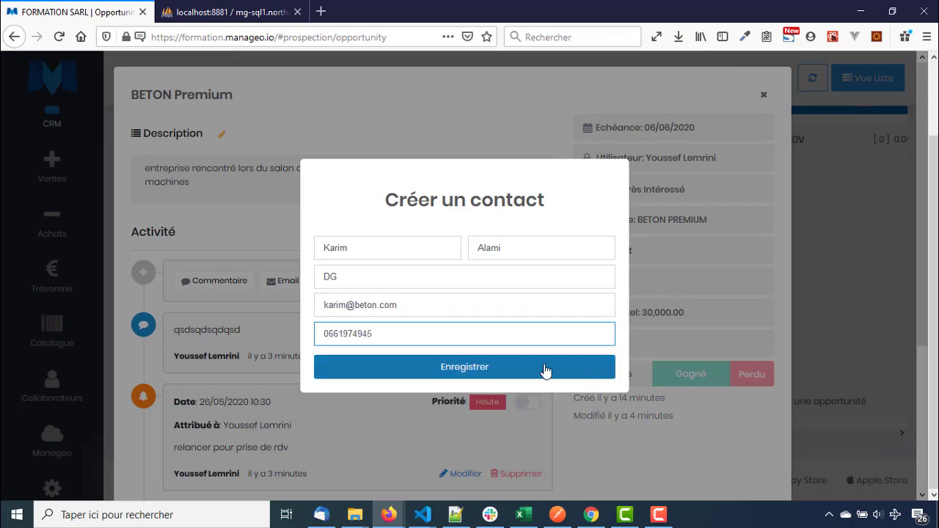
pyautogui.click(546, 371)
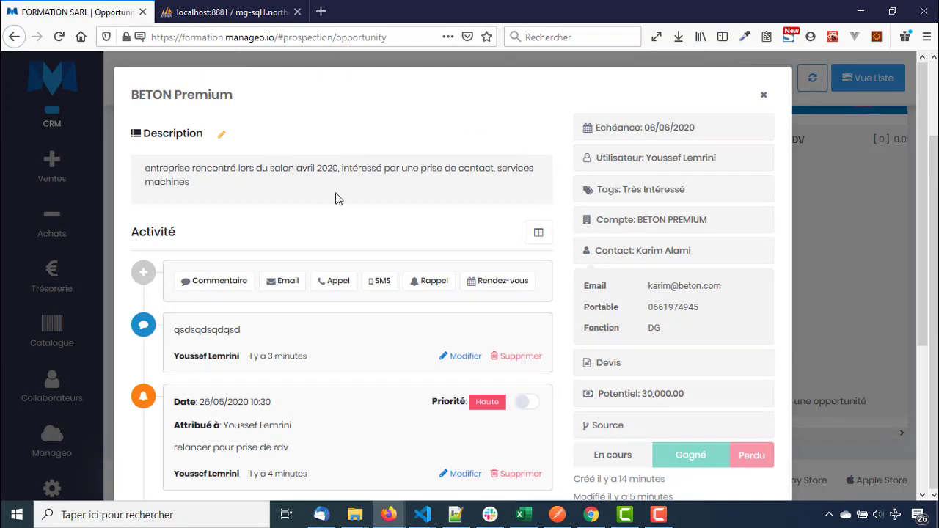
# Start an e-mail on BETON Premium addressed to the contact's e-mail address
pyautogui.click(291, 287)
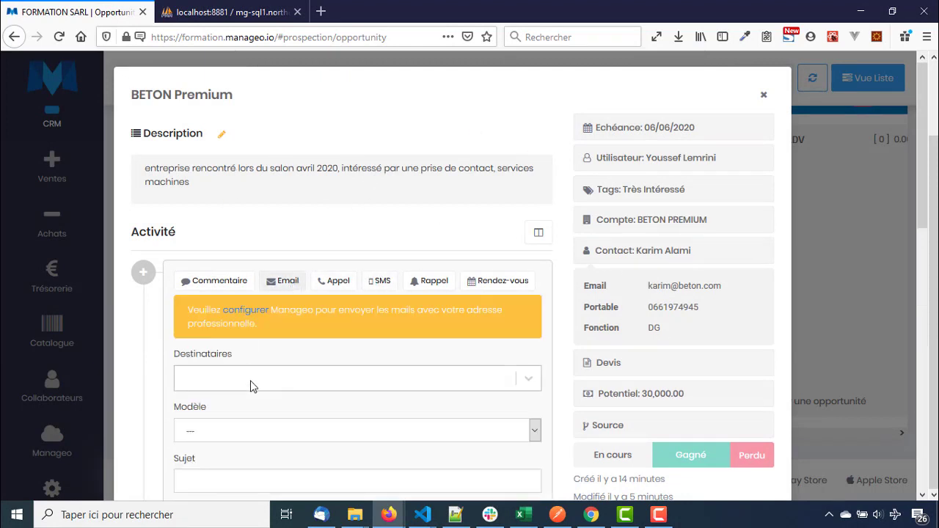
pyautogui.click(252, 381)
pyautogui.click(212, 416)
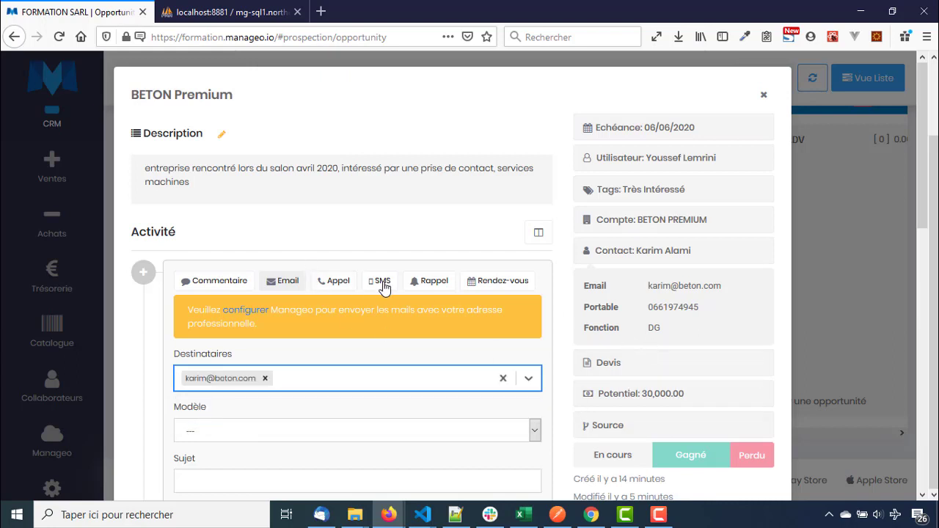
# Address a text message to the contact's mobile, then close the details without sending
pyautogui.click(381, 285)
pyautogui.click(334, 381)
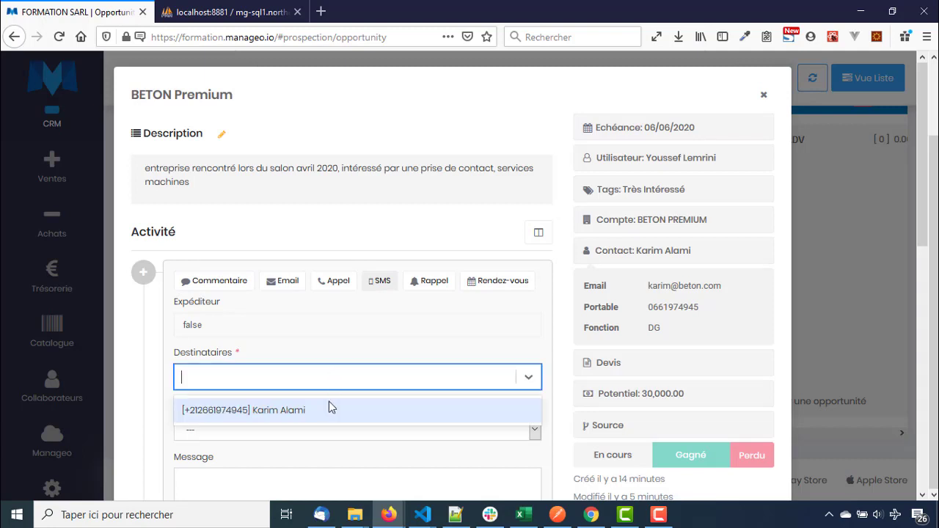
pyautogui.click(292, 412)
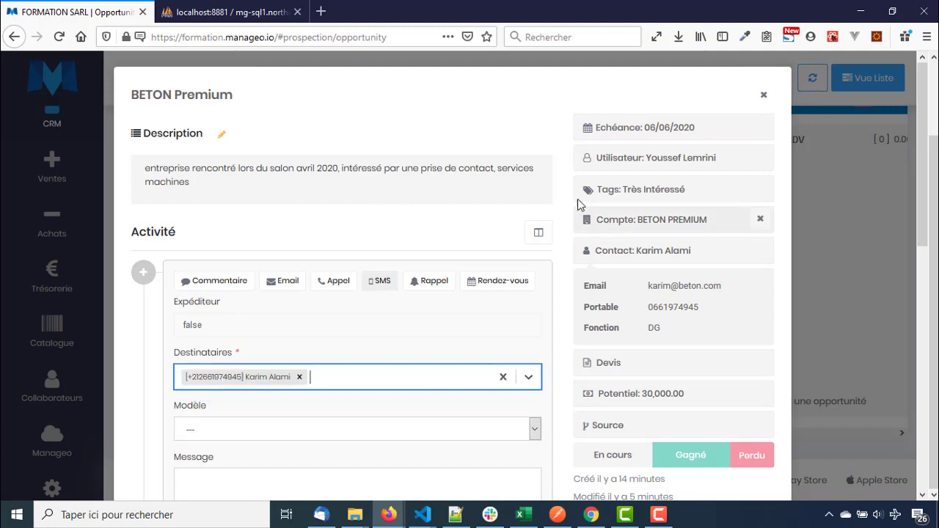
pyautogui.click(560, 183)
pyautogui.scroll(-1, 627, 138)
pyautogui.scroll(-3, 628, 140)
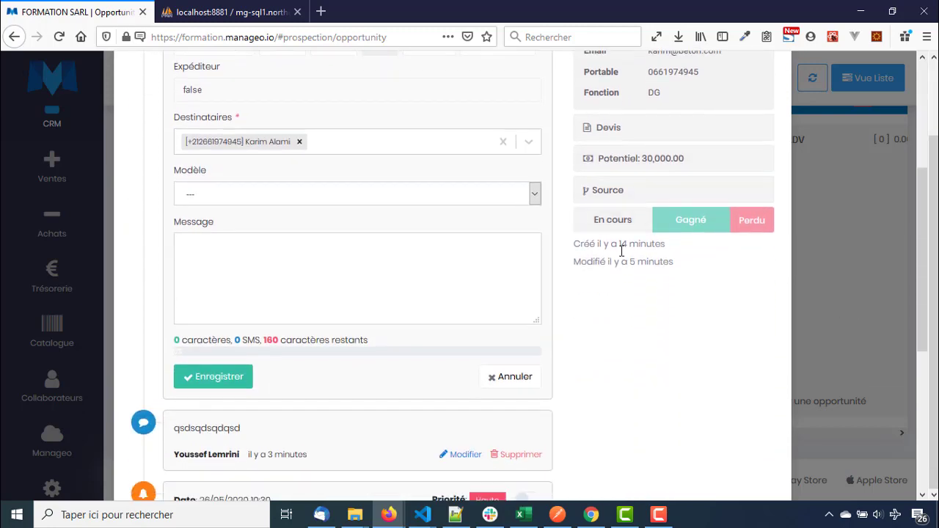
pyautogui.scroll(3, 621, 245)
pyautogui.click(765, 95)
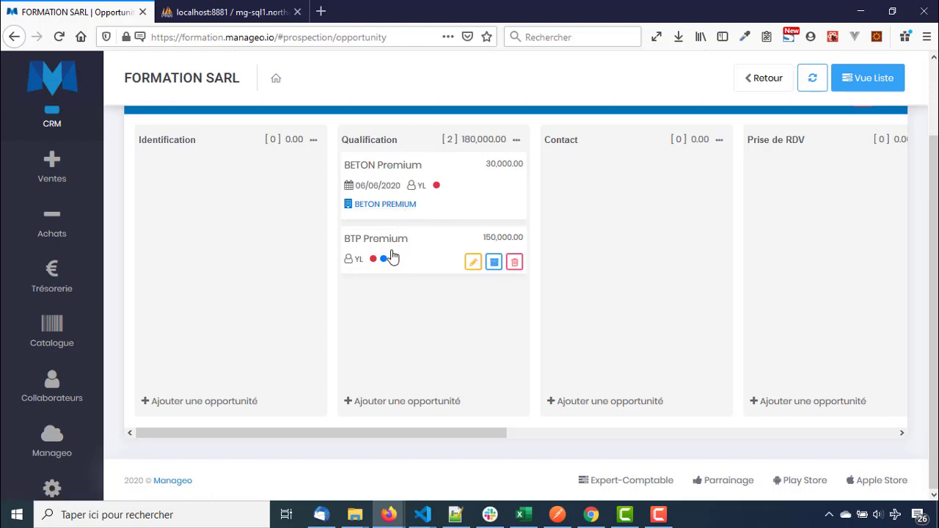
pyautogui.scroll(2, 392, 257)
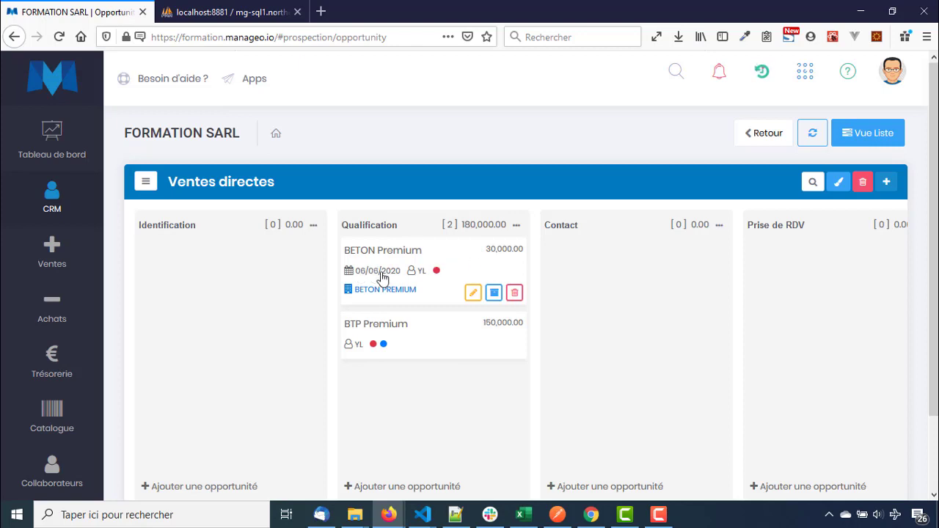
# Set the BETON Premium due date to 19 April 2020
pyautogui.click(399, 252)
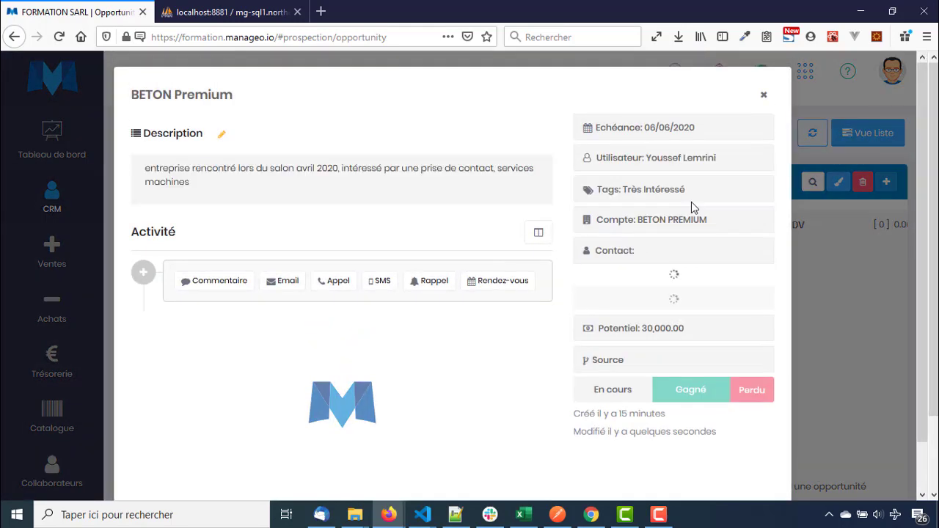
pyautogui.click(690, 129)
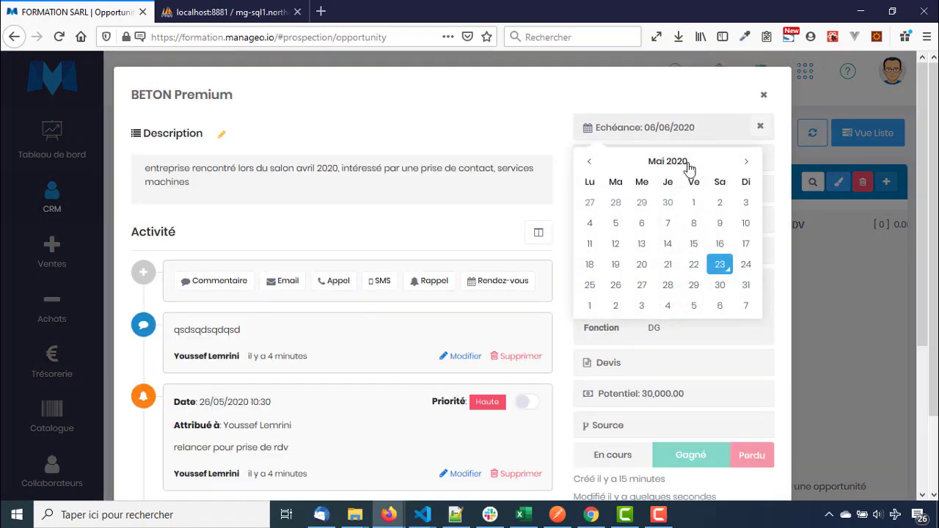
pyautogui.click(589, 162)
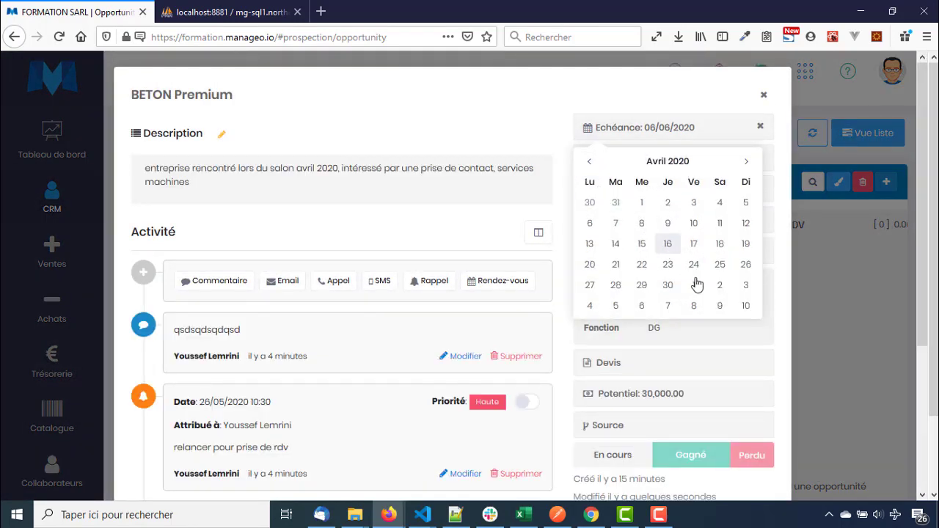
pyautogui.click(745, 244)
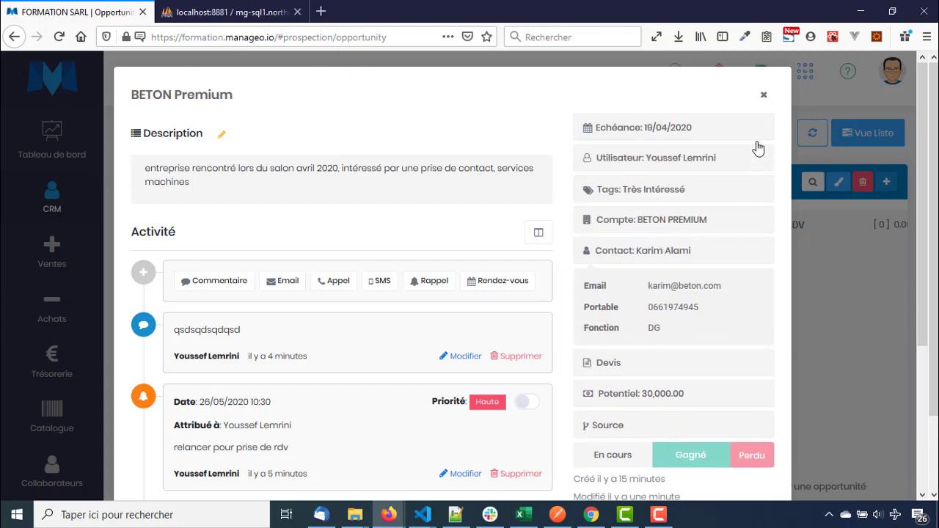
# Close the details and drag BETON Premium from Qualification into the Contact stage
pyautogui.click(763, 95)
pyautogui.moveTo(384, 264)
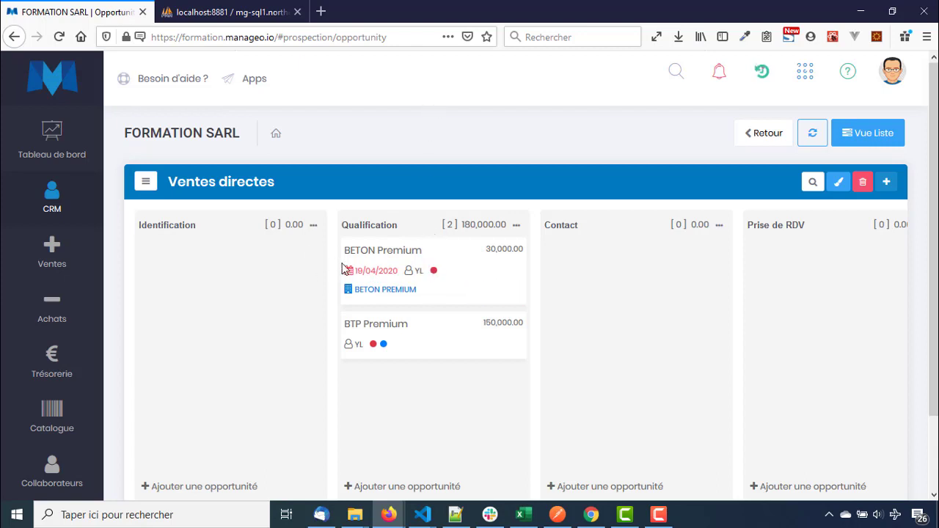
pyautogui.moveTo(468, 263); pyautogui.dragTo(688, 264)
# Open BETON Premium and look through the comment, e-mail, call, SMS and meeting activity forms
pyautogui.click(655, 262)
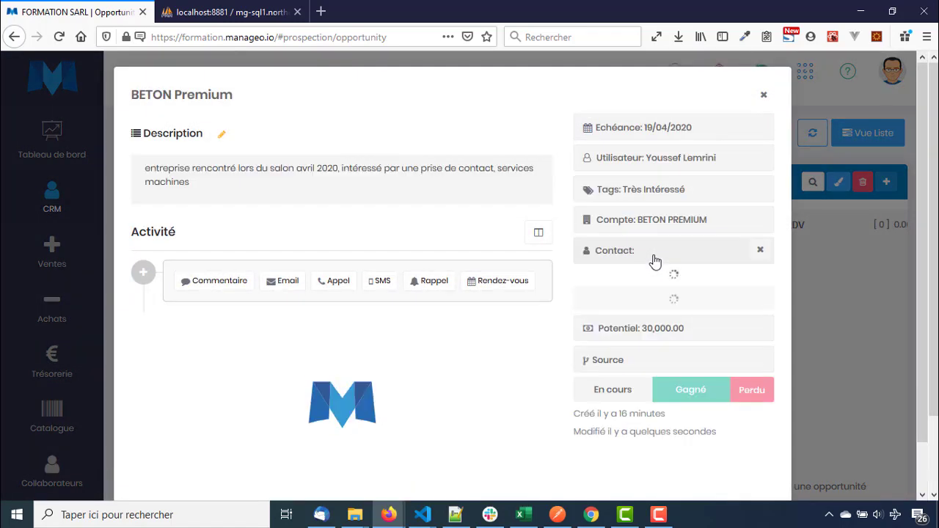
pyautogui.click(276, 290)
pyautogui.click(334, 282)
pyautogui.click(381, 283)
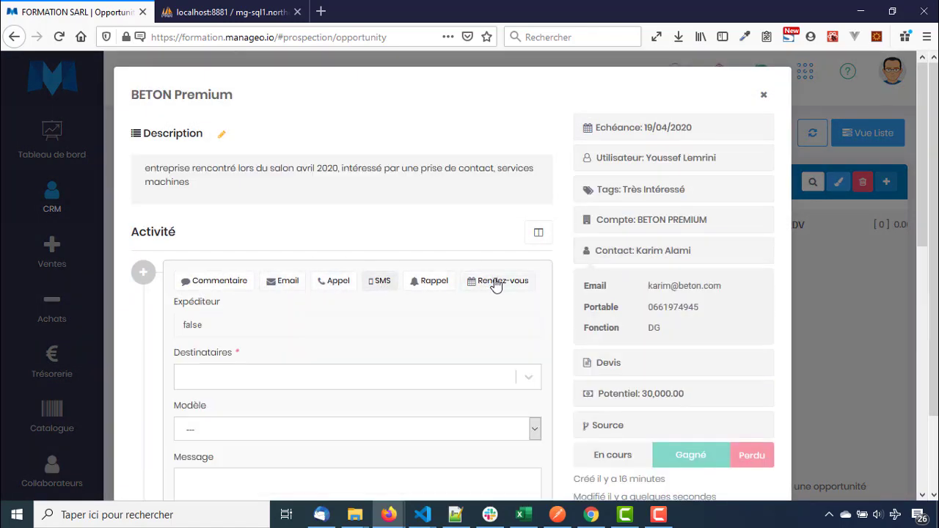
pyautogui.click(496, 285)
pyautogui.click(242, 286)
pyautogui.click(283, 283)
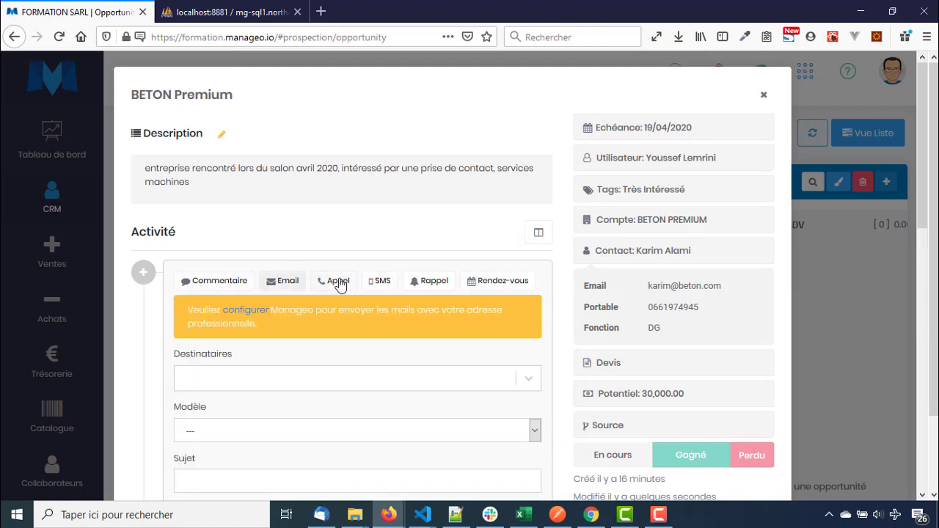
pyautogui.click(339, 285)
pyautogui.click(291, 290)
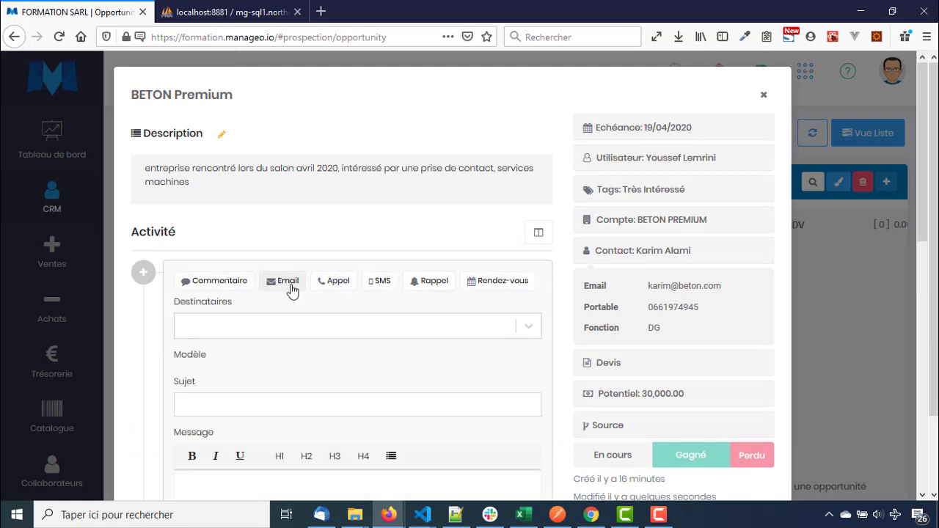
pyautogui.scroll(-4, 297, 325)
pyautogui.scroll(1, 298, 326)
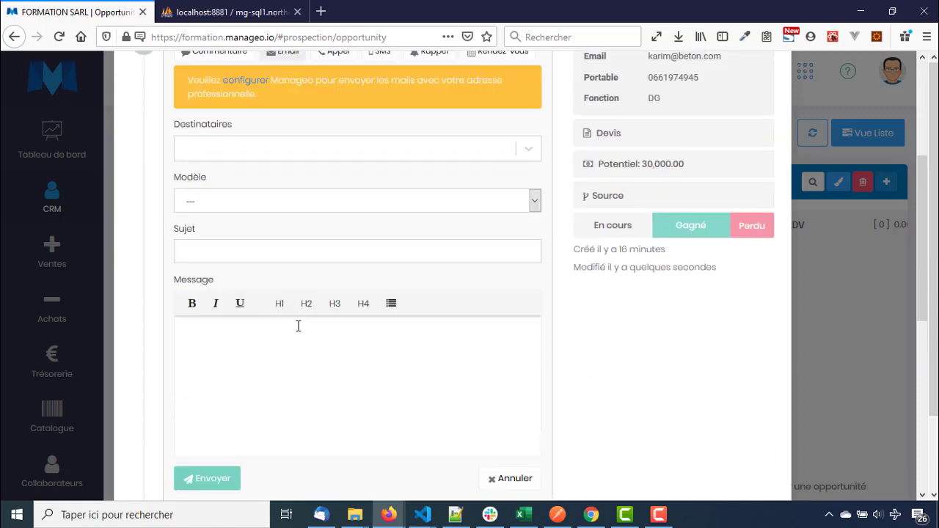
pyautogui.scroll(2, 298, 326)
# Log an outgoing call noting the DG is interested and wants a callback, then close
pyautogui.click(336, 204)
pyautogui.click(290, 259)
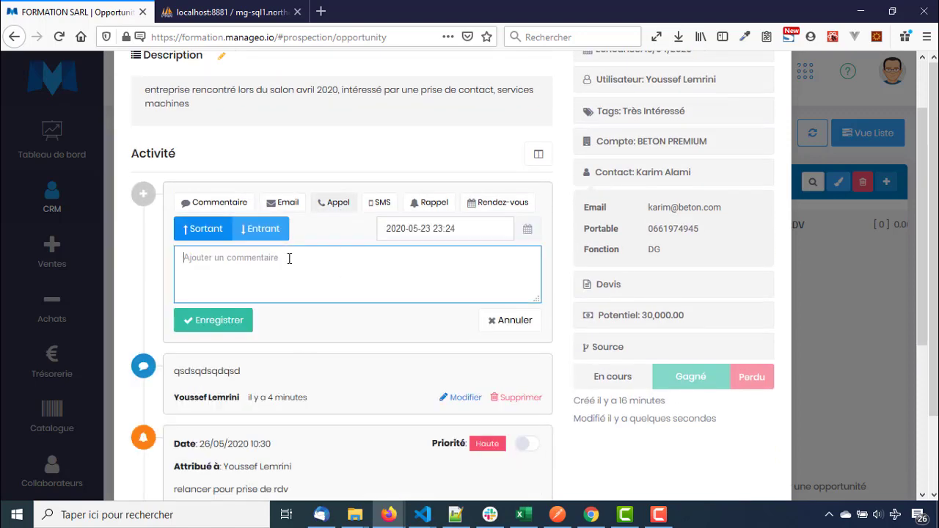
pyautogui.write("j'ai eu aujourd'hui une appel avec le DG, ils sont intéressés ils souhaitent no")
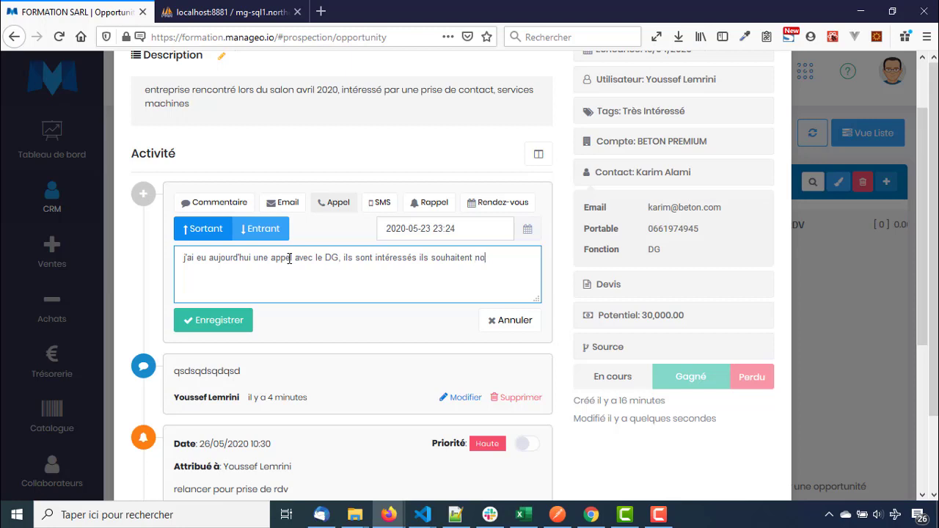
pyautogui.write('trer.Souhaites etre rappelé deman')
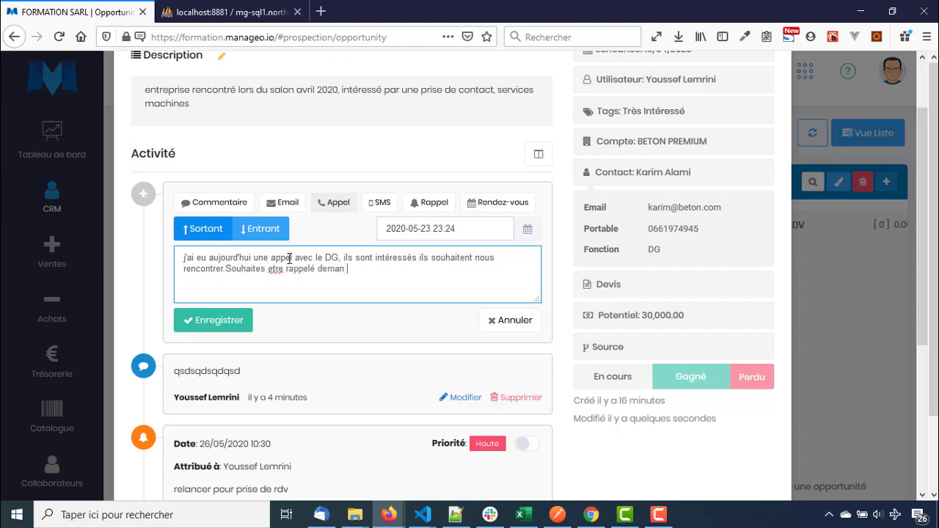
pyautogui.press('BackSpace')
pyautogui.press('BackSpace')
pyautogui.press('BackSpace')
pyautogui.press('BackSpace')
pyautogui.click(216, 323)
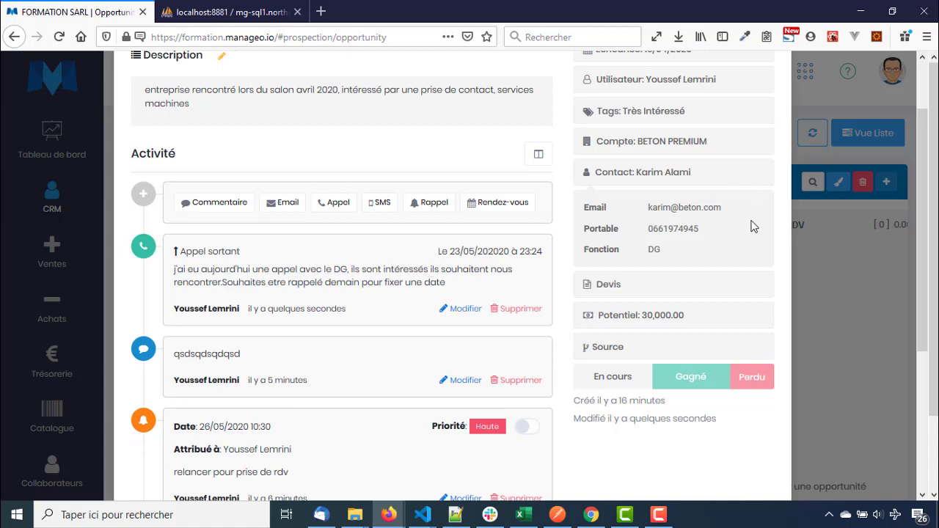
pyautogui.scroll(2, 752, 223)
pyautogui.click(845, 305)
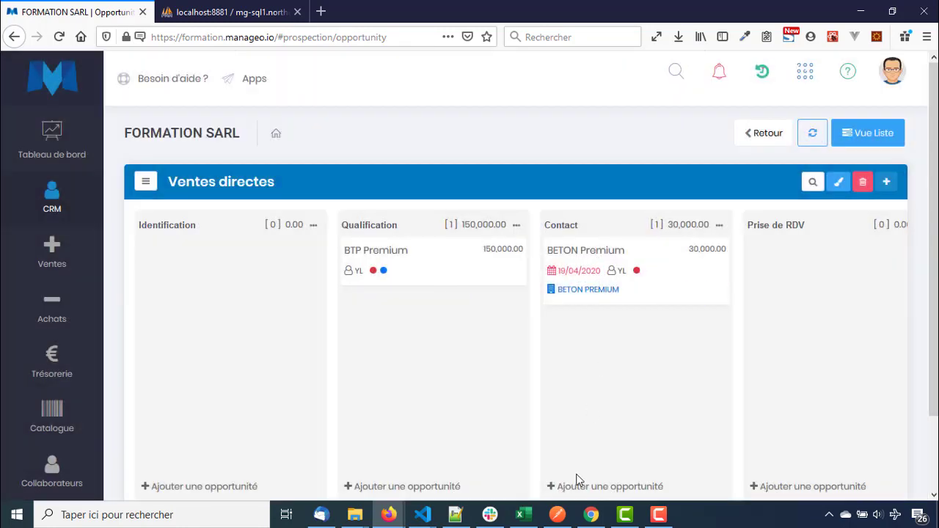
# Drag the BETON Premium card from Contact into Prise de RDV and reopen its details
pyautogui.scroll(-2, 541, 460)
pyautogui.moveTo(508, 434); pyautogui.dragTo(613, 437)
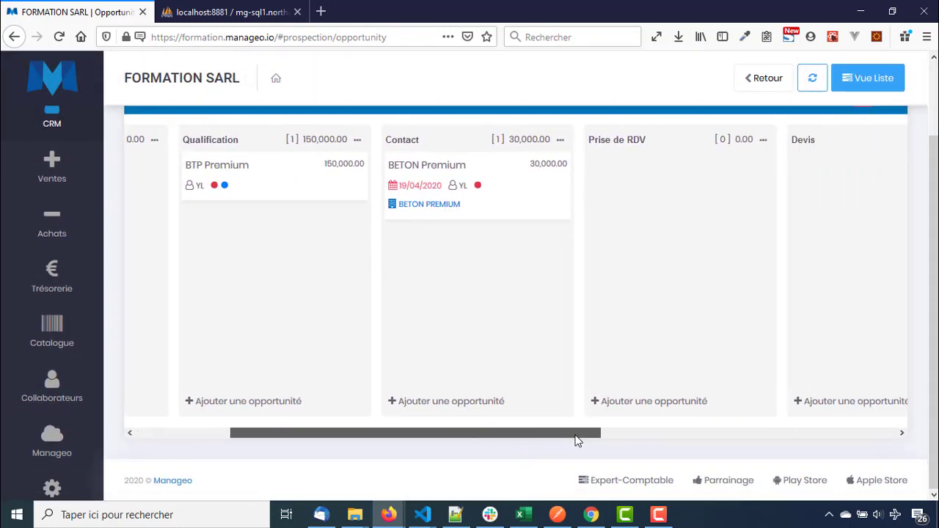
pyautogui.moveTo(482, 198); pyautogui.dragTo(700, 207)
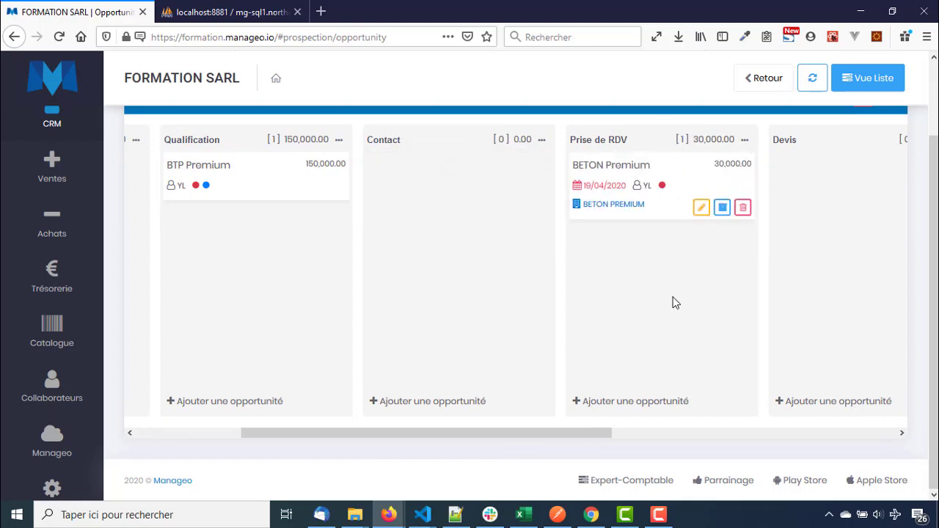
pyautogui.moveTo(597, 433); pyautogui.dragTo(651, 433)
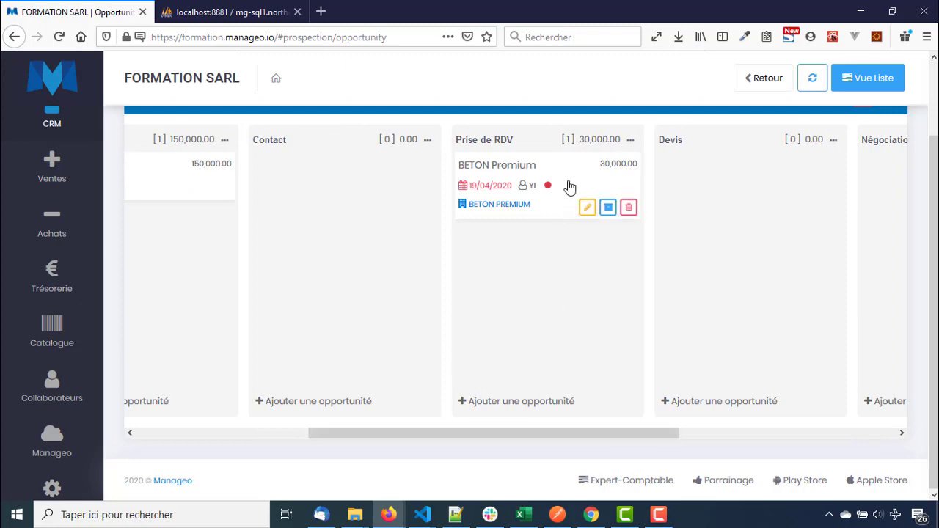
pyautogui.click(568, 186)
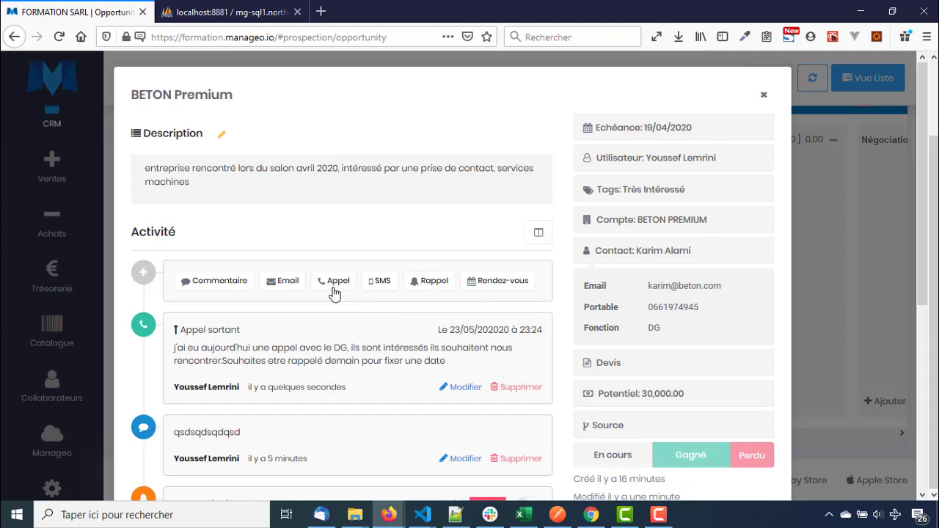
# Schedule a meeting on 29 May 2020 at 14:30 at bureau, status Non confirmé
pyautogui.click(519, 287)
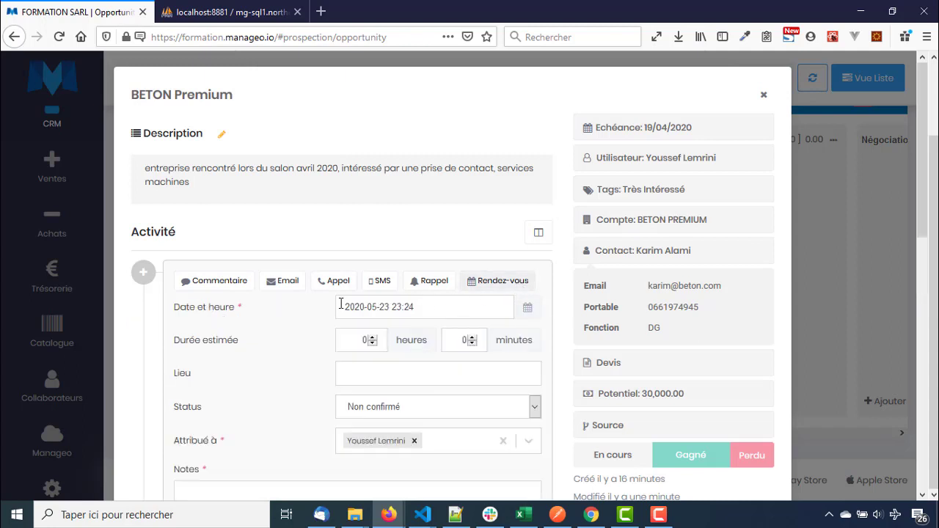
pyautogui.scroll(-2, 307, 317)
pyautogui.click(376, 228)
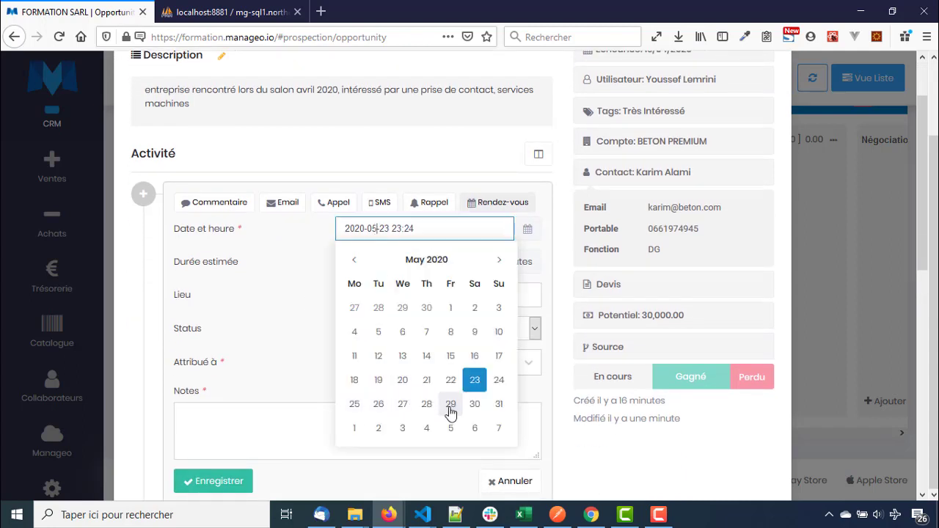
pyautogui.click(449, 411)
pyautogui.click(445, 347)
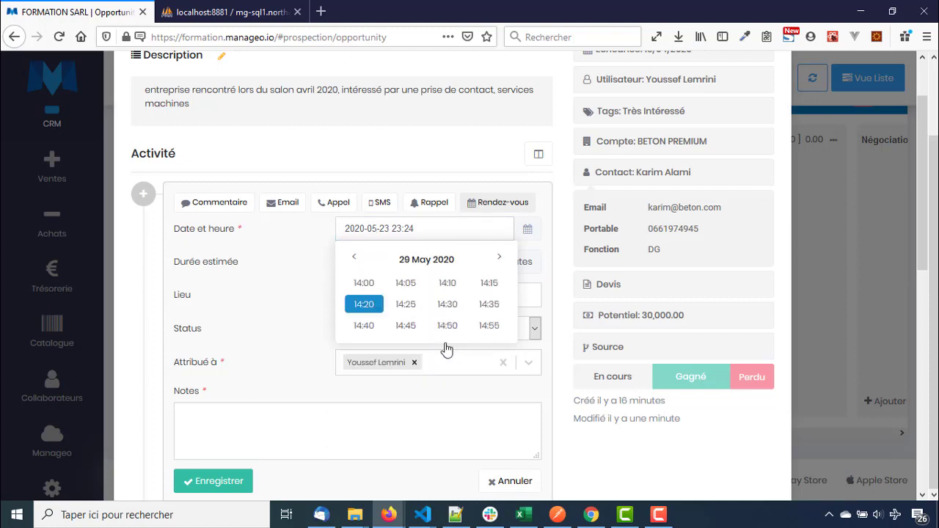
pyautogui.click(437, 312)
pyautogui.click(397, 306)
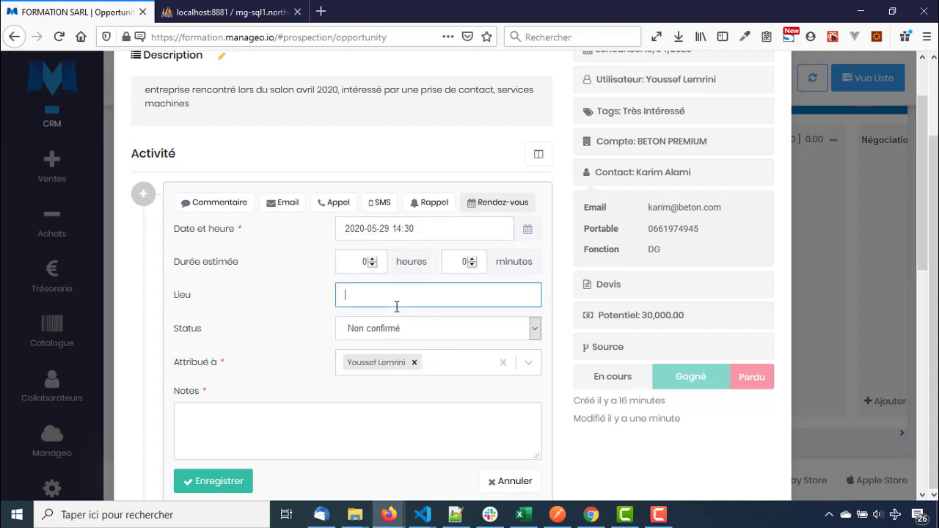
pyautogui.write('bureau')
pyautogui.click(404, 332)
pyautogui.rightClick(403, 340)
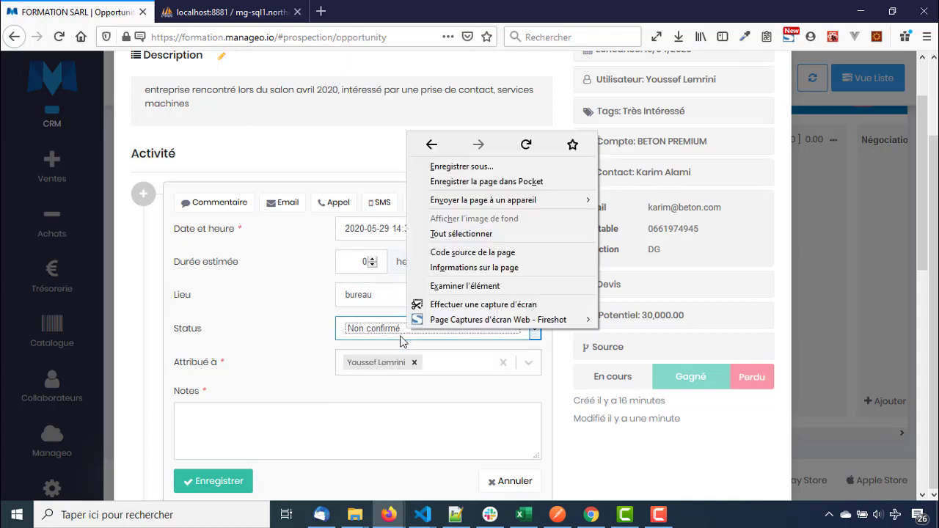
pyautogui.click(402, 337)
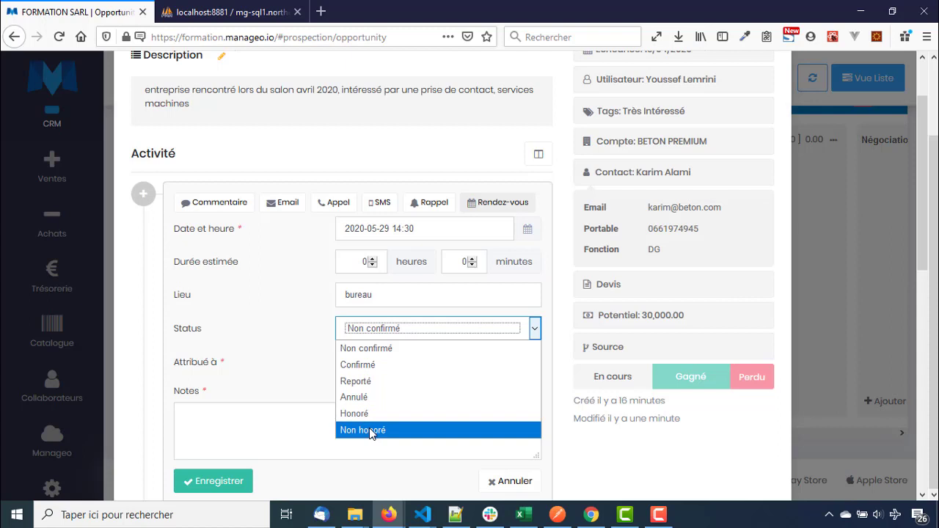
pyautogui.click(664, 42)
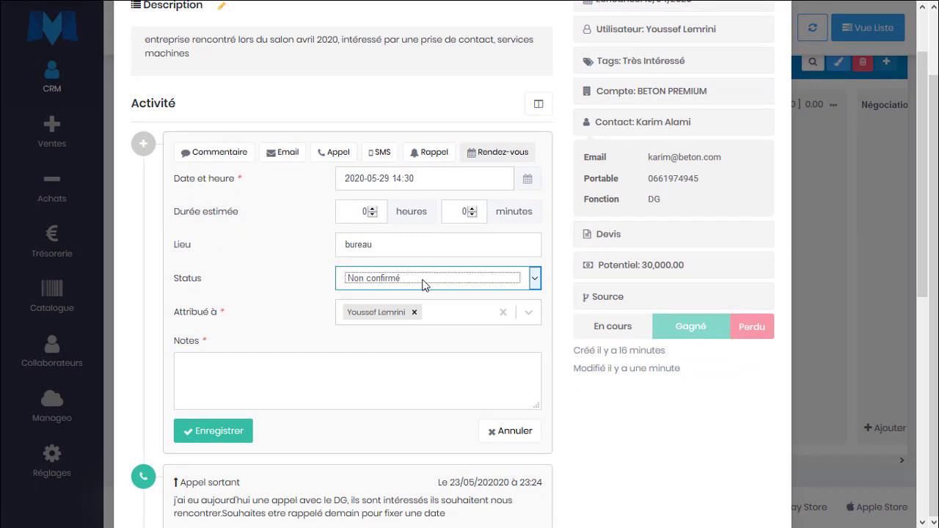
# Add the note 'rdv de présentation confirmée', save the meeting and close the details
pyautogui.click(348, 375)
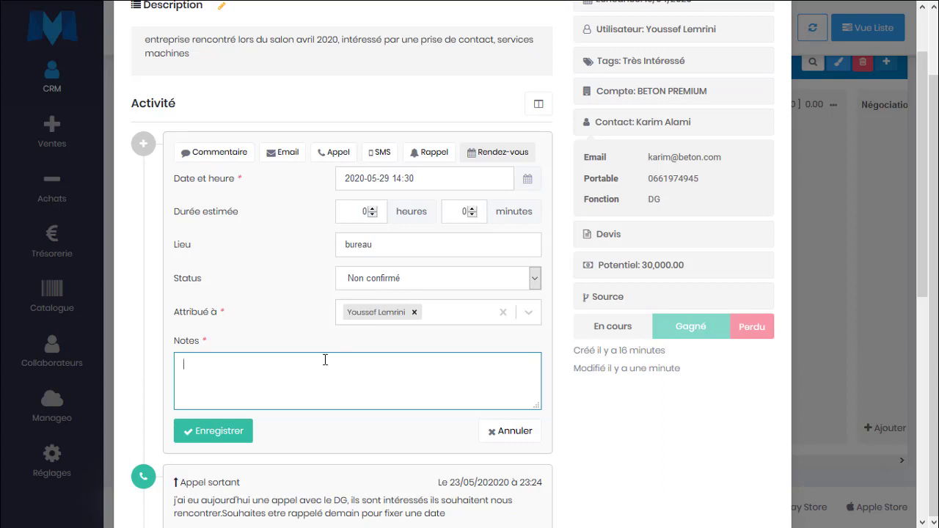
pyautogui.write('e présentation confirmeé')
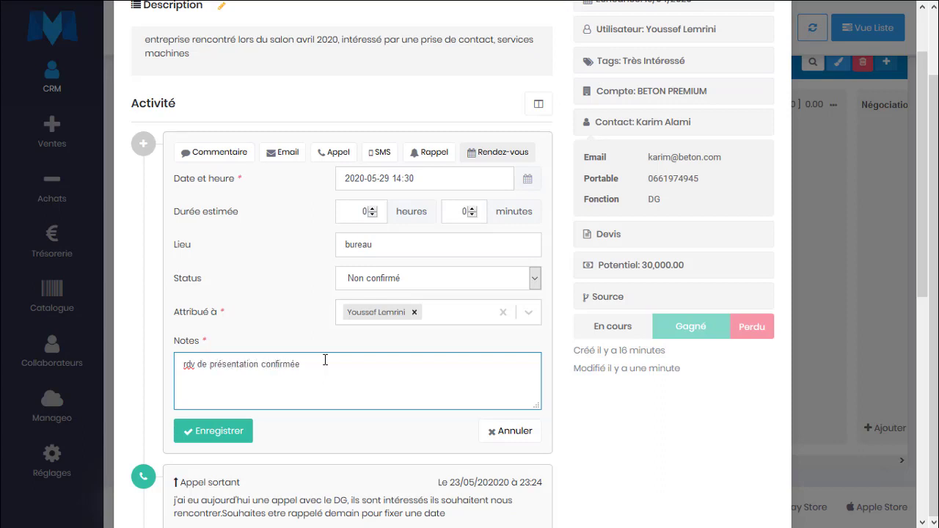
pyautogui.click(214, 434)
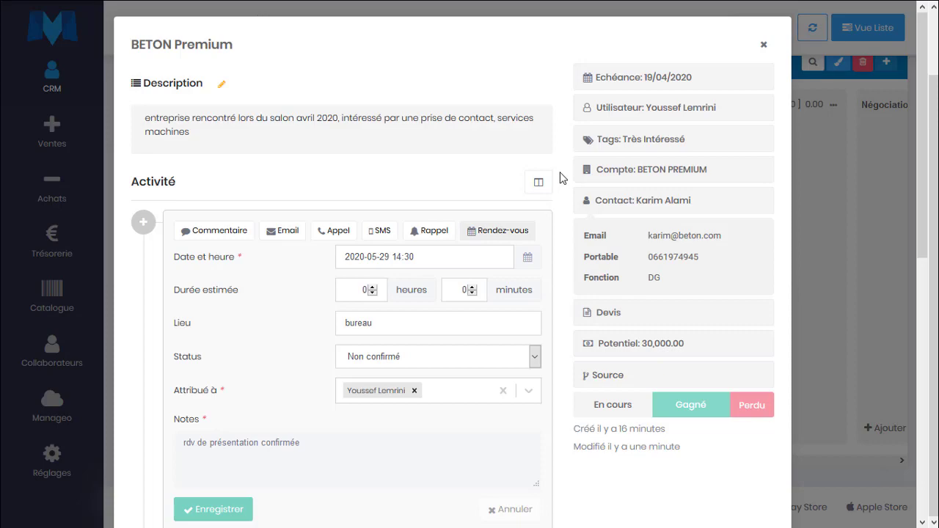
pyautogui.scroll(-5, 426, 360)
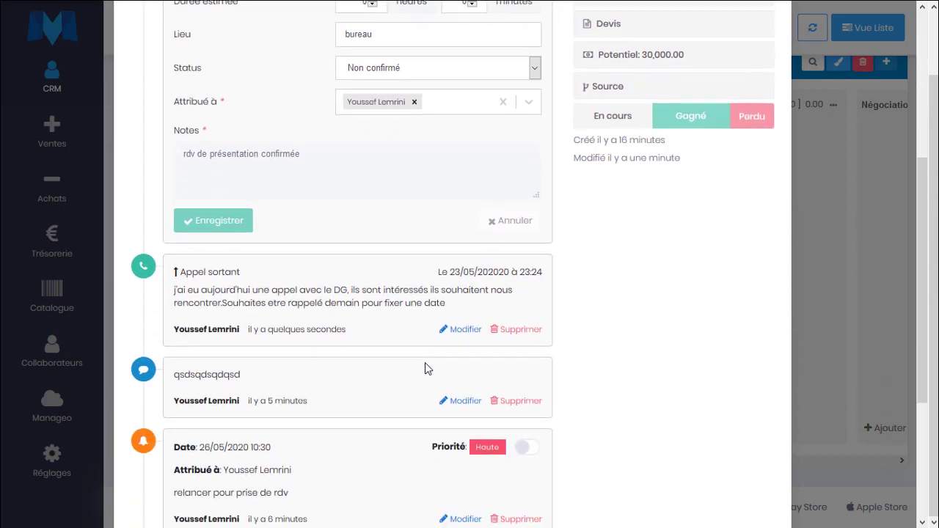
pyautogui.press('Escape')
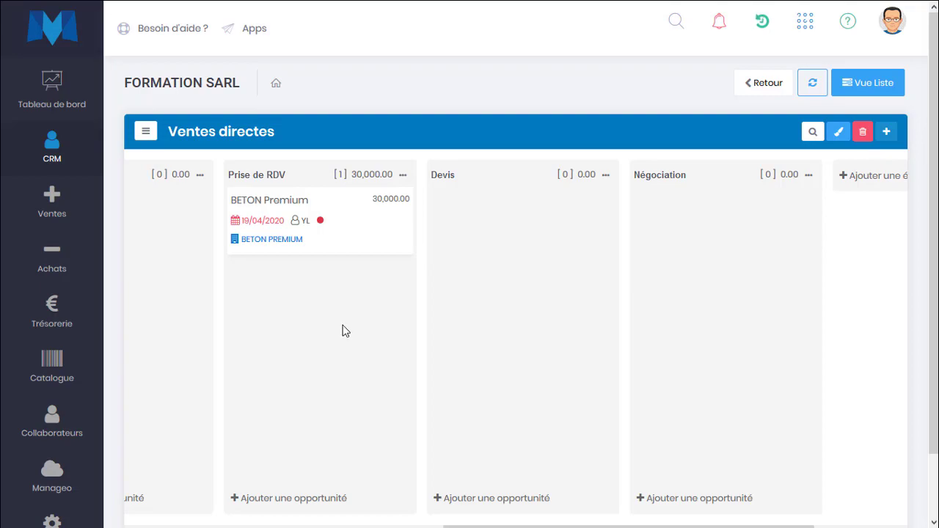
# Mark BETON Premium as Perdu and add the loss reason 'Travaille avec un concurrent'
pyautogui.click(351, 227)
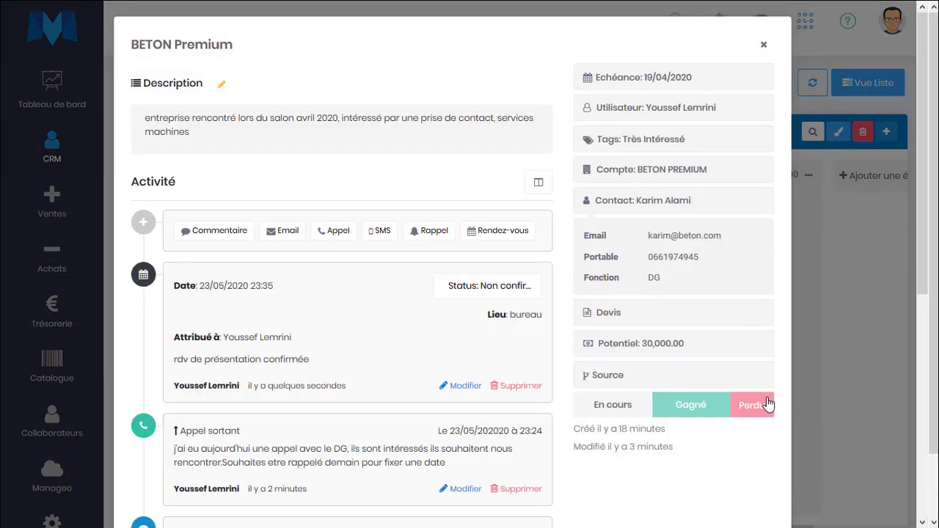
pyautogui.click(761, 413)
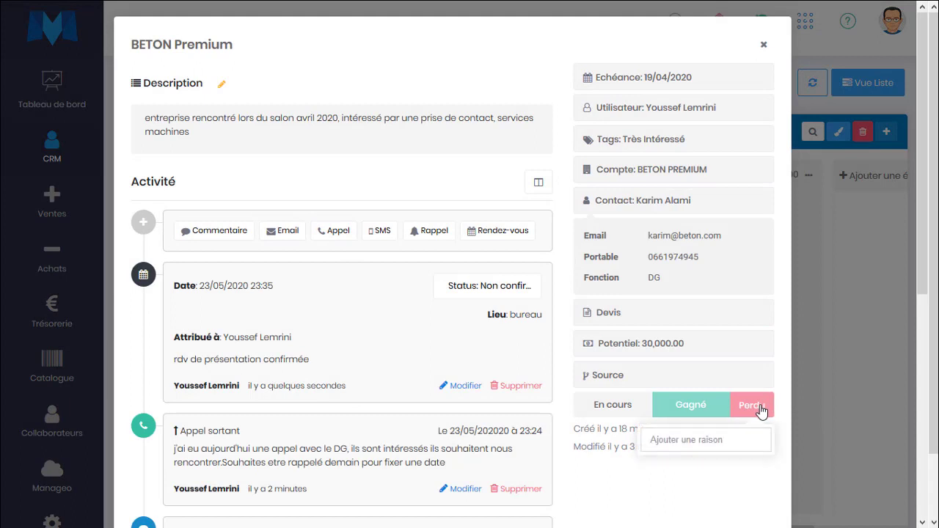
pyautogui.scroll(-2, 663, 438)
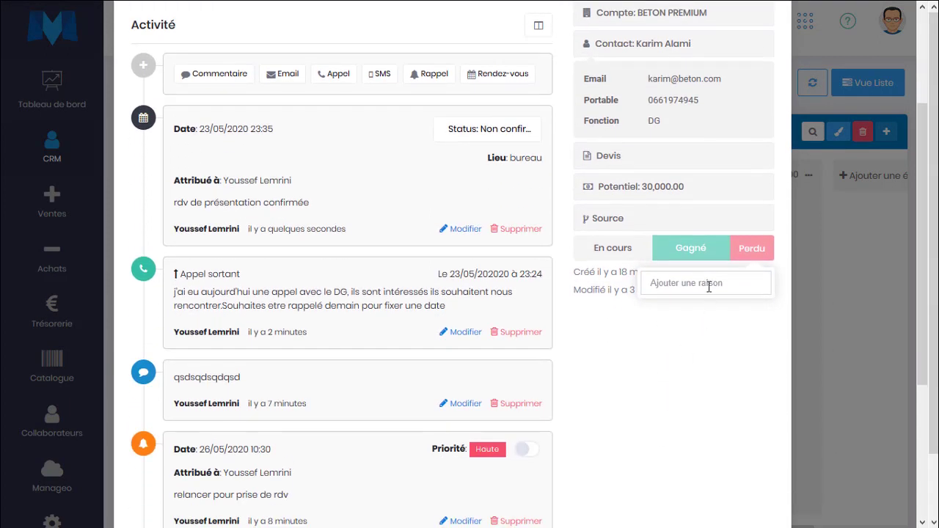
pyautogui.click(679, 277)
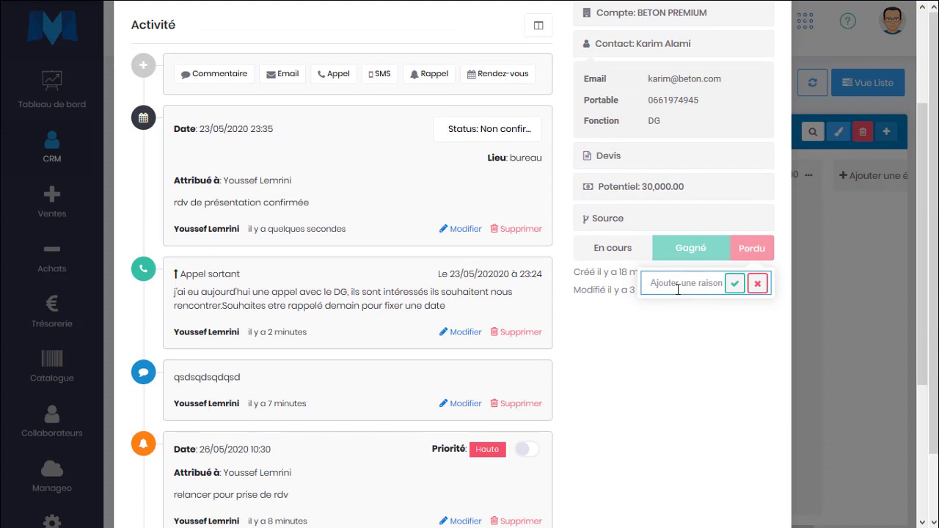
pyautogui.write('Travaille avec un co')
pyautogui.click(733, 285)
# Add the loss reason Prix, select it, and close the details
pyautogui.click(689, 317)
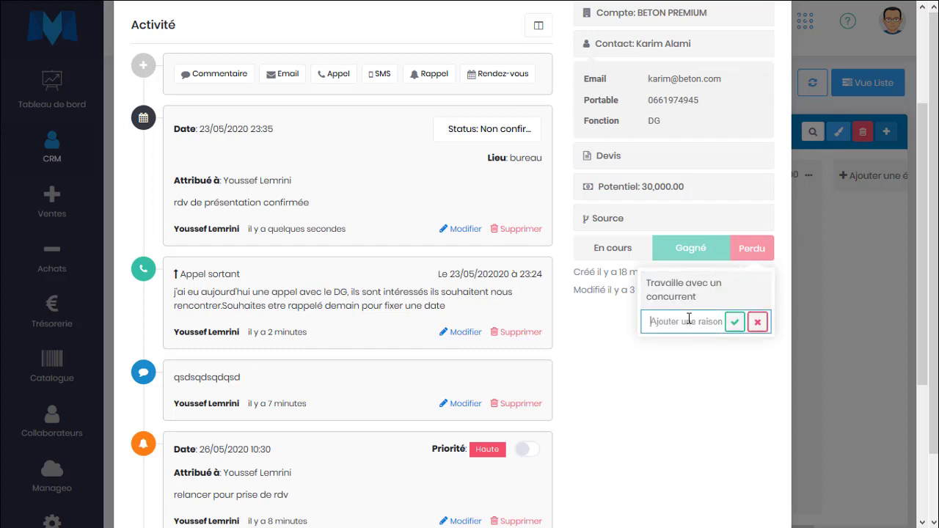
pyautogui.write('Prix')
pyautogui.click(735, 323)
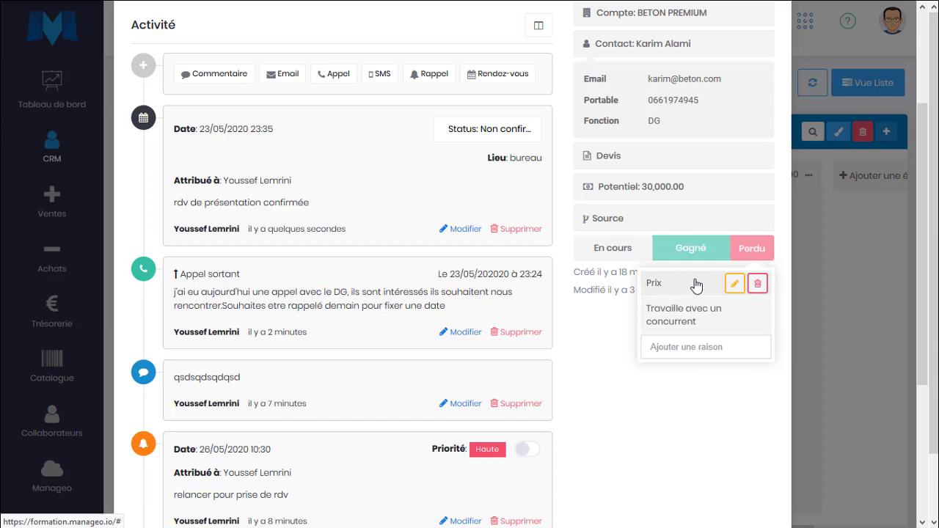
pyautogui.click(696, 285)
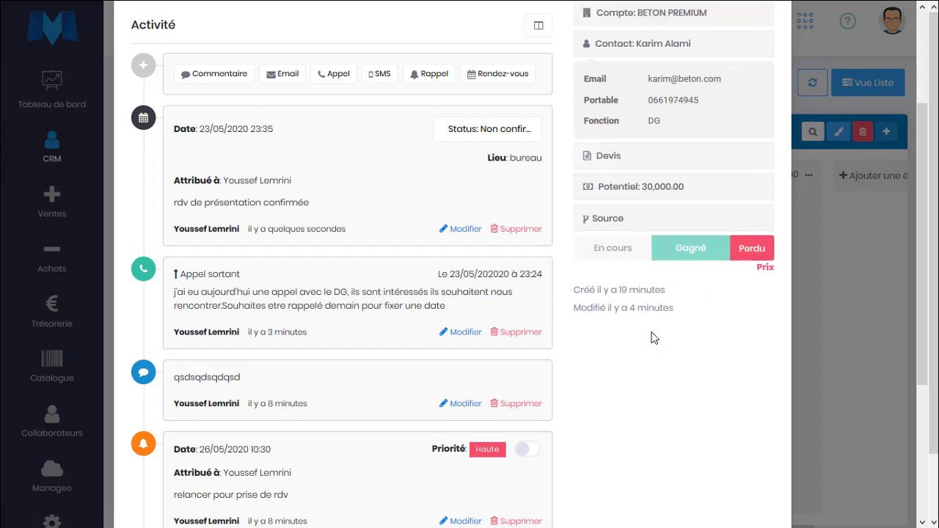
pyautogui.scroll(2, 651, 333)
pyautogui.scroll(1, 652, 331)
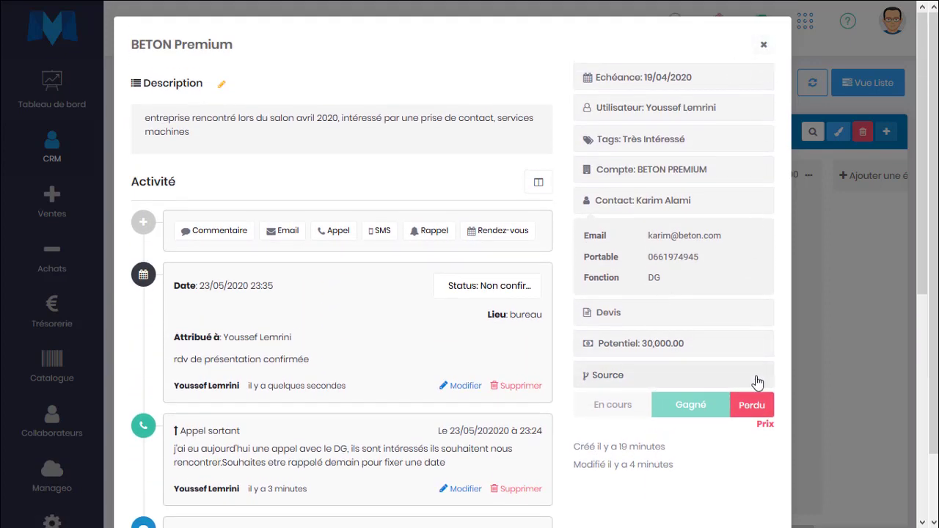
pyautogui.click(763, 44)
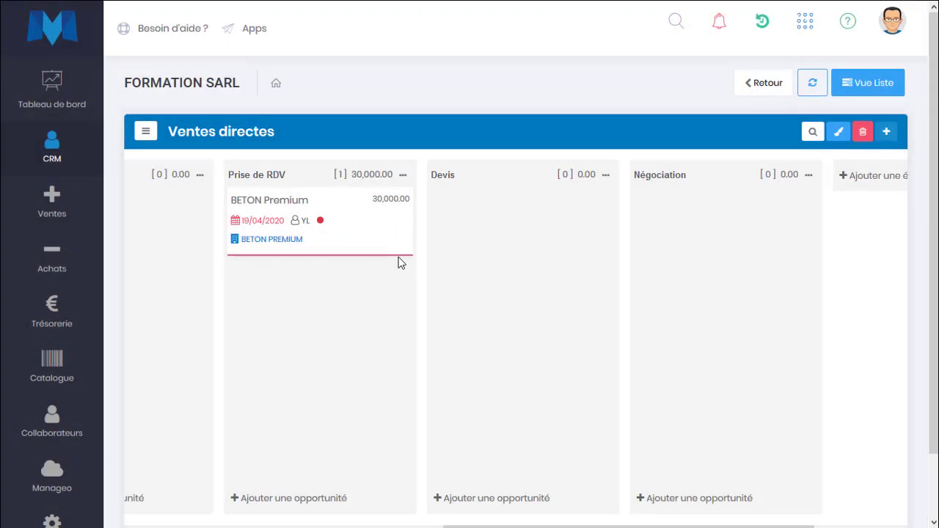
# Switch the BETON Premium opportunity status from Perdu back to En cours and close it
pyautogui.hscroll(-5, 401, 263)
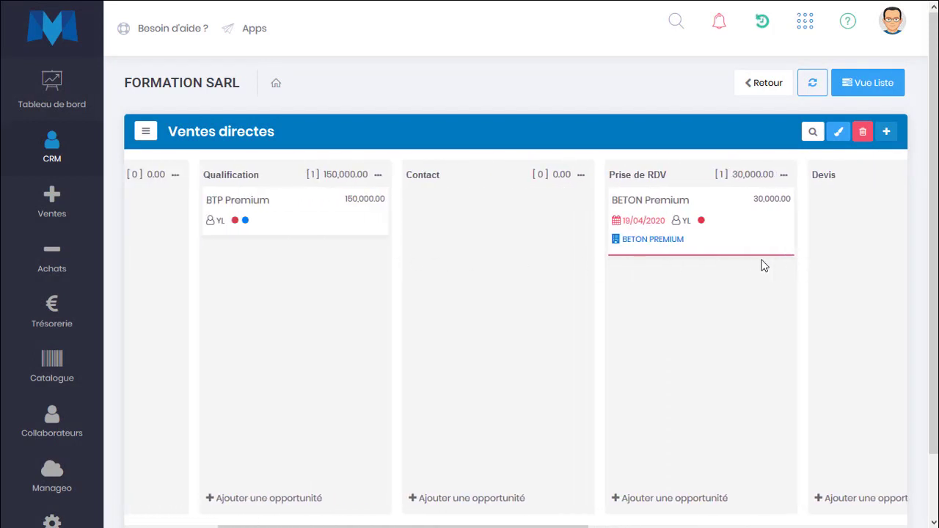
pyautogui.click(744, 225)
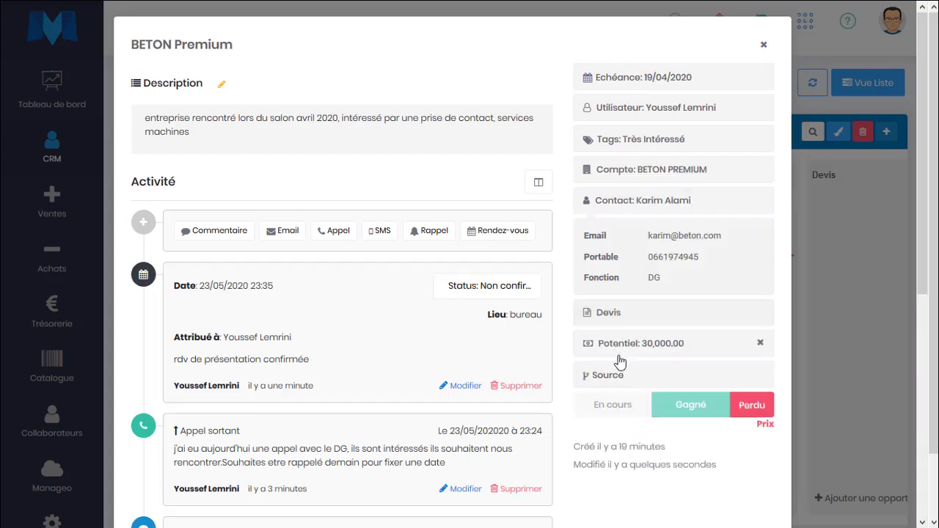
pyautogui.click(631, 411)
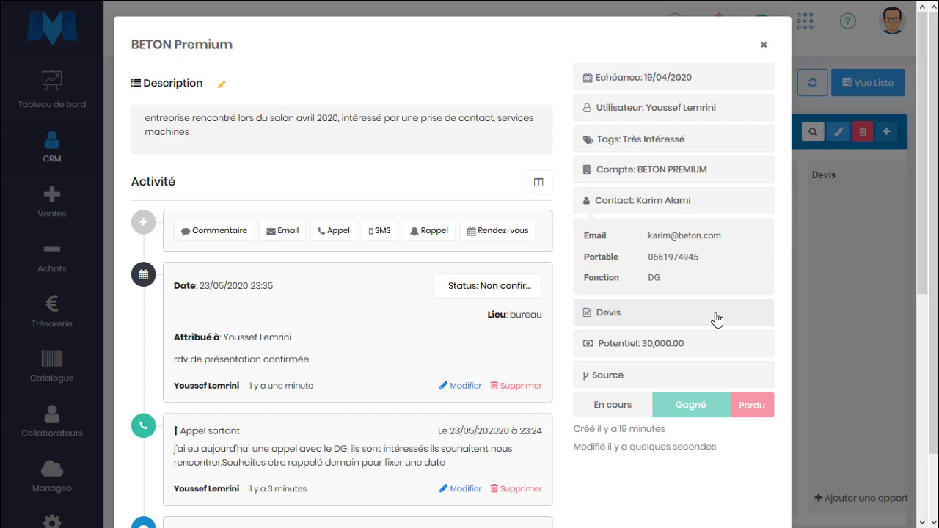
pyautogui.click(814, 288)
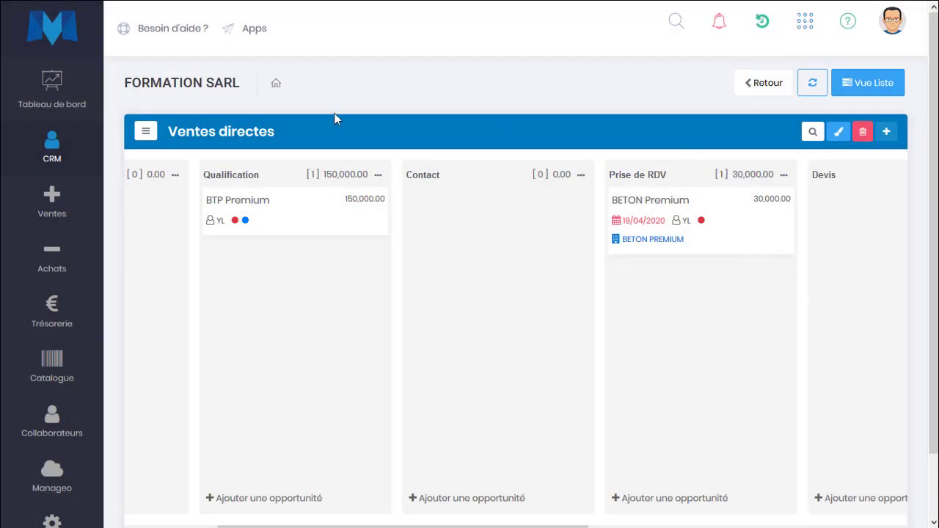
# Open Ventes > Devis, begin a quote searching account 'bet', then cancel it
pyautogui.moveTo(59, 205)
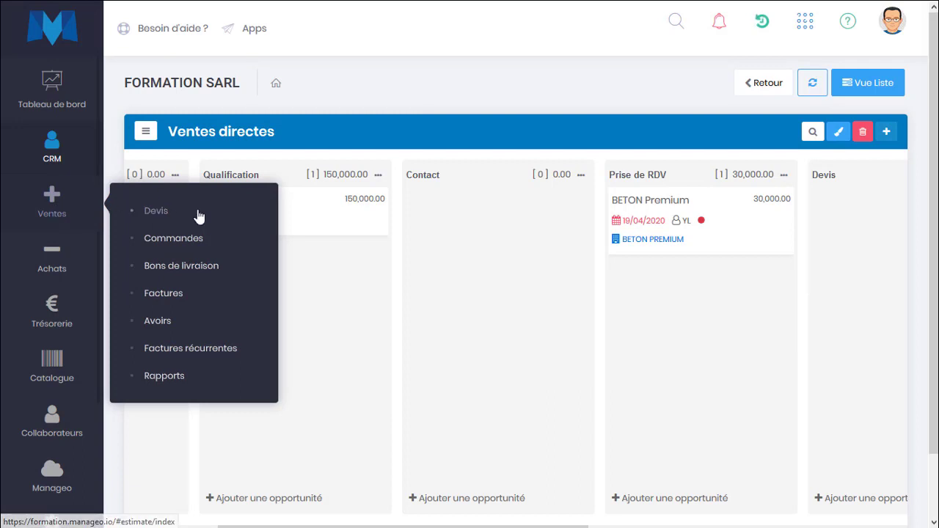
pyautogui.click(198, 214)
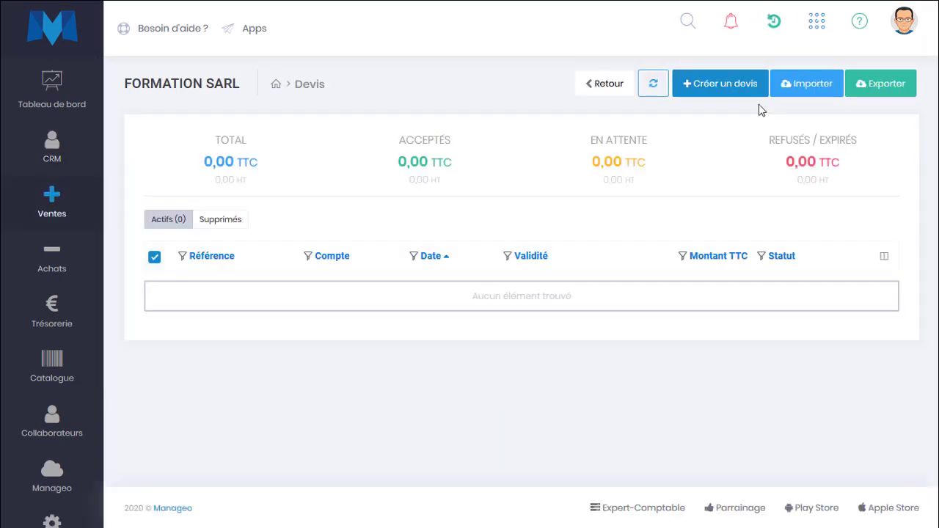
pyautogui.click(683, 92)
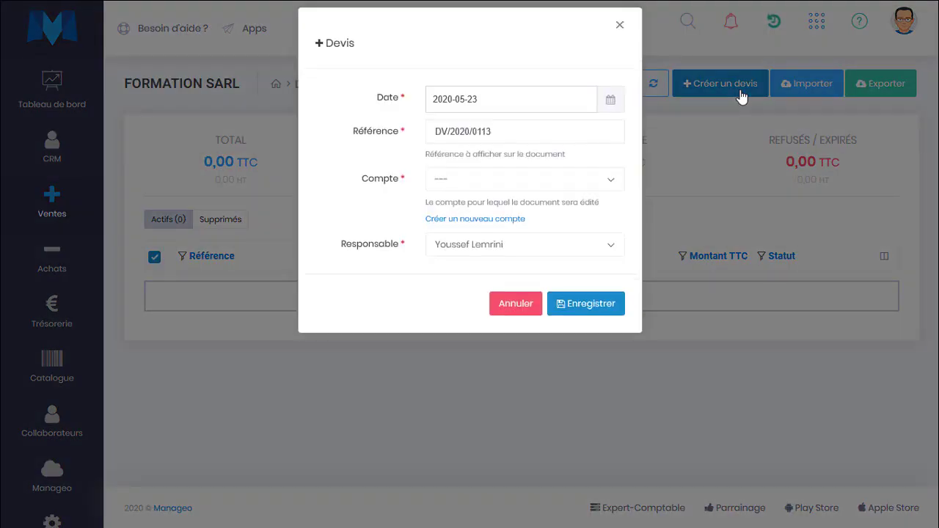
pyautogui.click(477, 189)
pyautogui.write('bet')
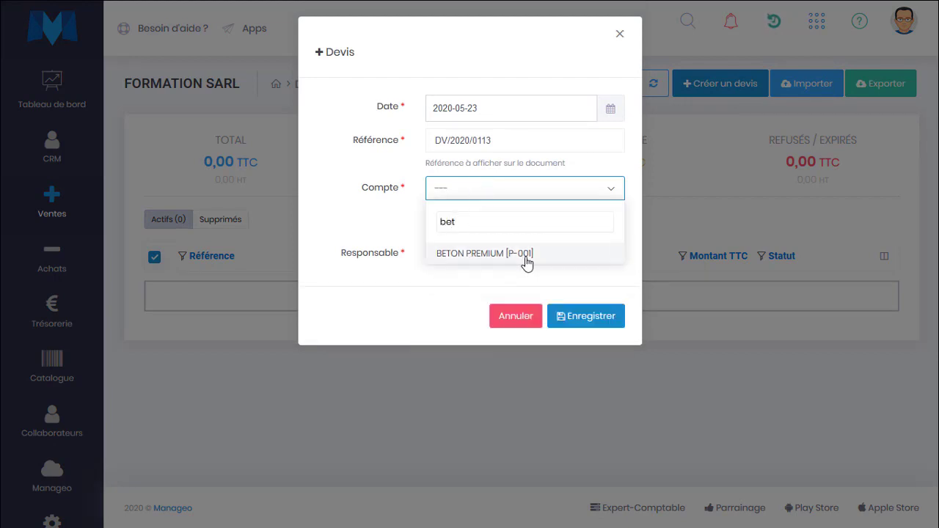
pyautogui.click(516, 317)
# Return to CRM > Opportunités and open the BETON Premium card in Prise de RDV
pyautogui.moveTo(42, 152)
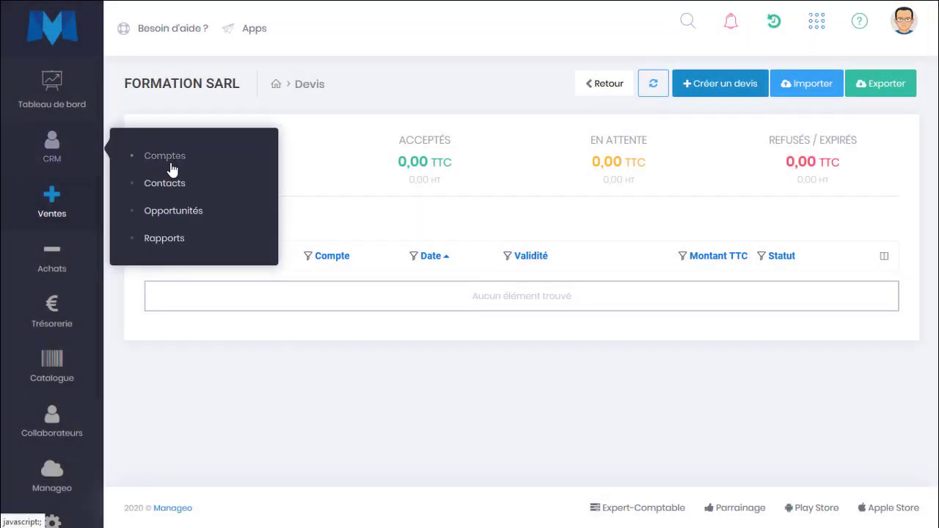
pyautogui.click(173, 213)
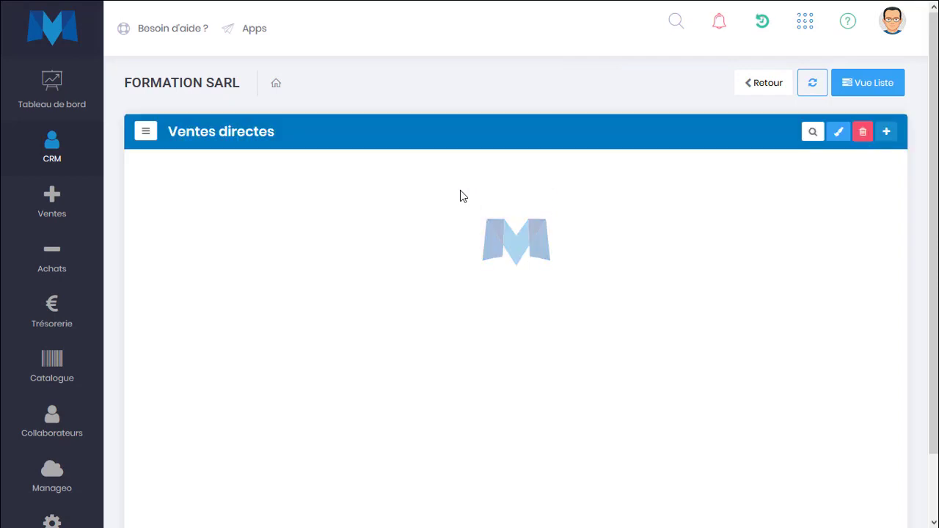
pyautogui.hscroll(1, 709, 284)
pyautogui.hscroll(5, 709, 289)
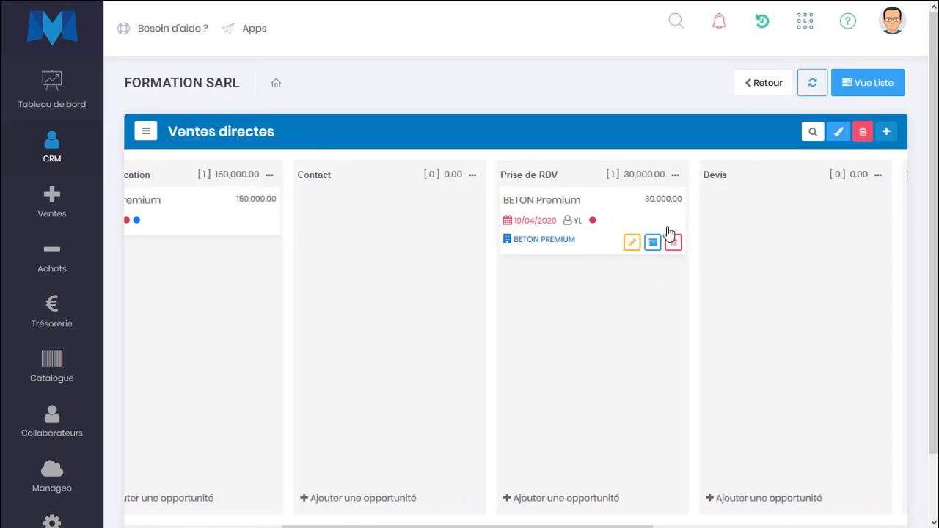
pyautogui.click(656, 226)
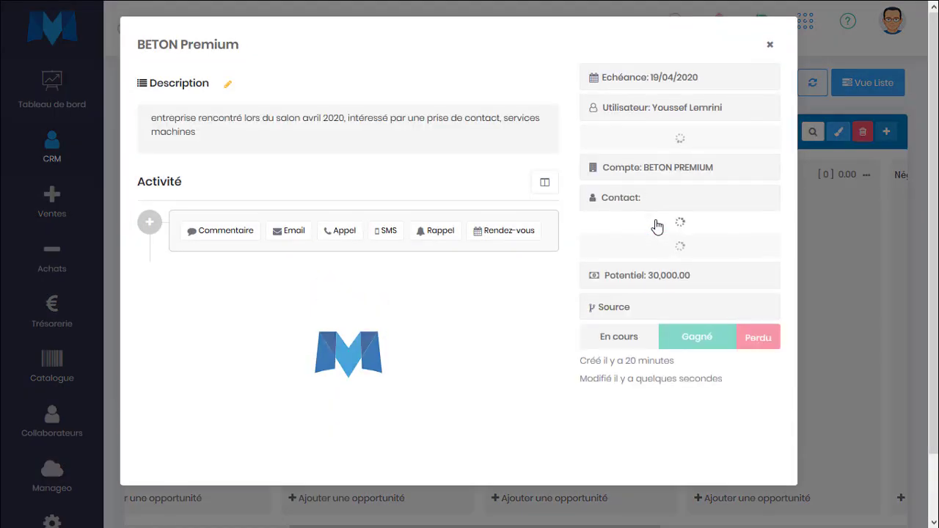
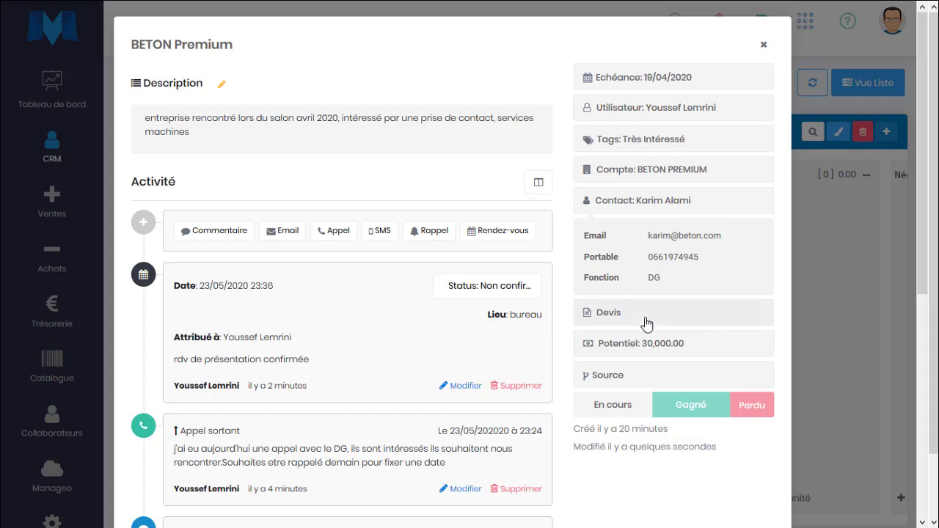
# From the BETON Premium opportunity's Devis field, choose '+ Créer un devis' to generate a linked quote
pyautogui.click(646, 324)
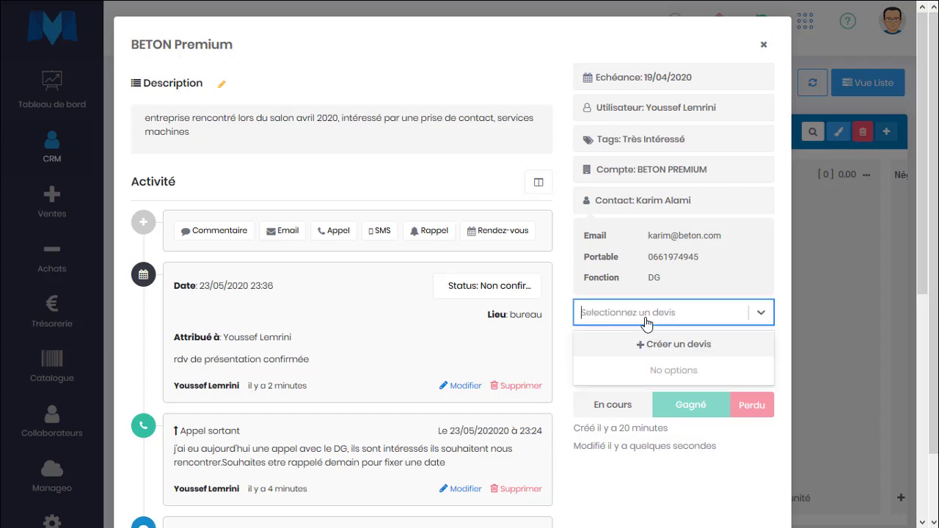
pyautogui.click(662, 348)
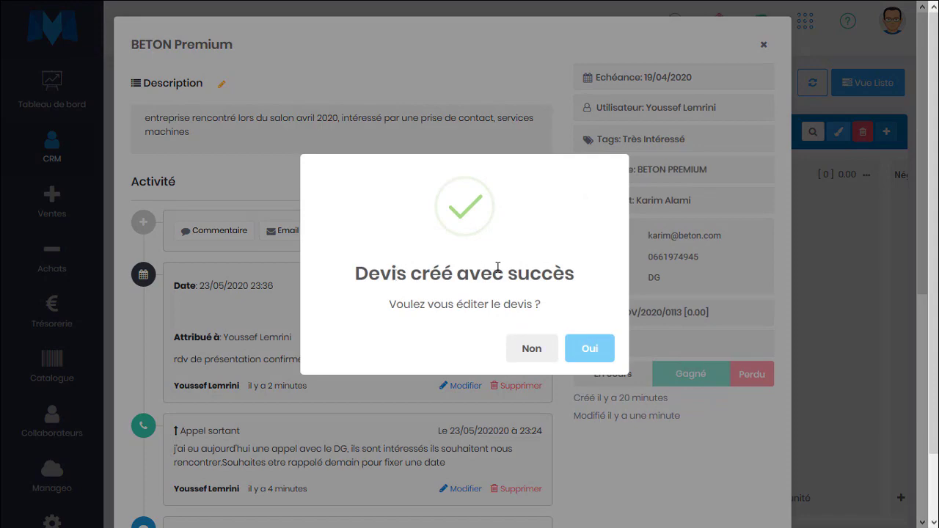
# Edit the new quote and add a line for Machine X034 at 30000 unit price, quantity 2
pyautogui.click(588, 348)
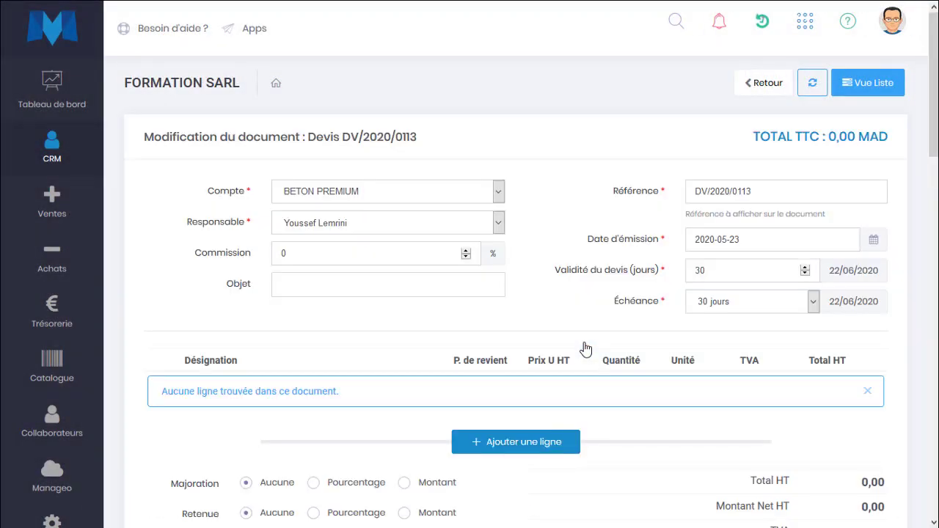
pyautogui.scroll(-3, 579, 352)
pyautogui.click(506, 229)
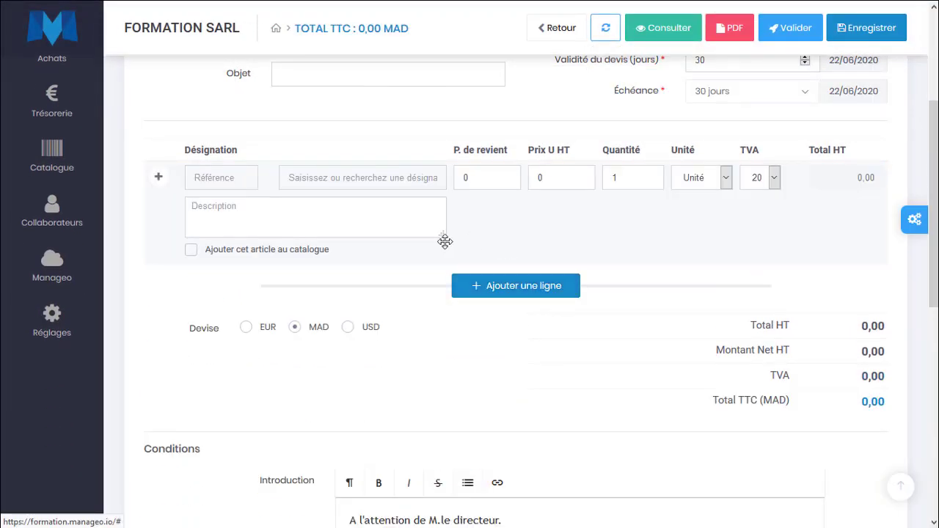
pyautogui.click(360, 177)
pyautogui.write('Mach')
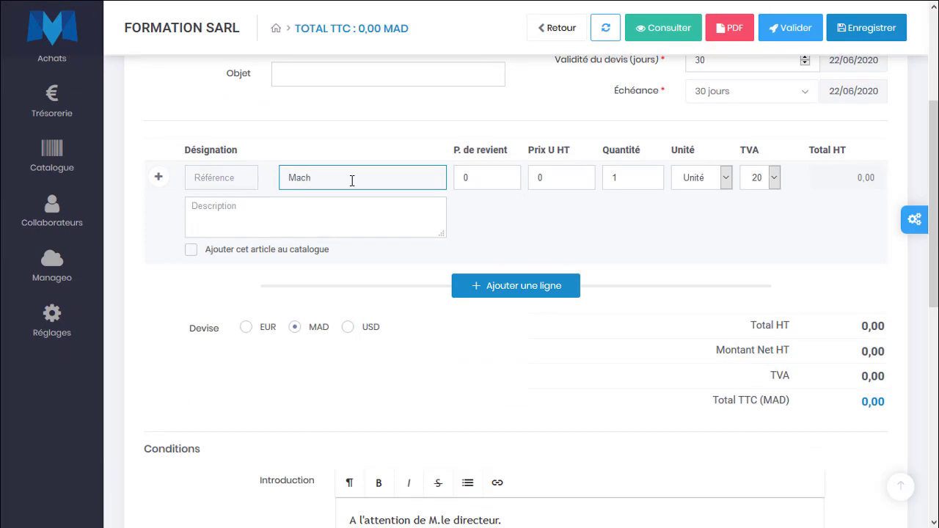
pyautogui.press('BackSpace')
pyautogui.press('BackSpace')
pyautogui.press('Tab')
pyautogui.press('Tab')
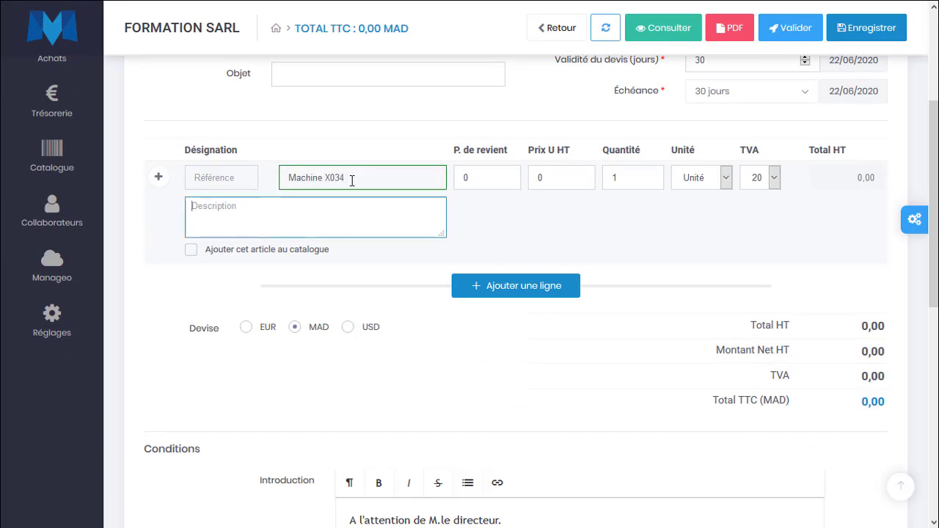
pyautogui.press('Tab')
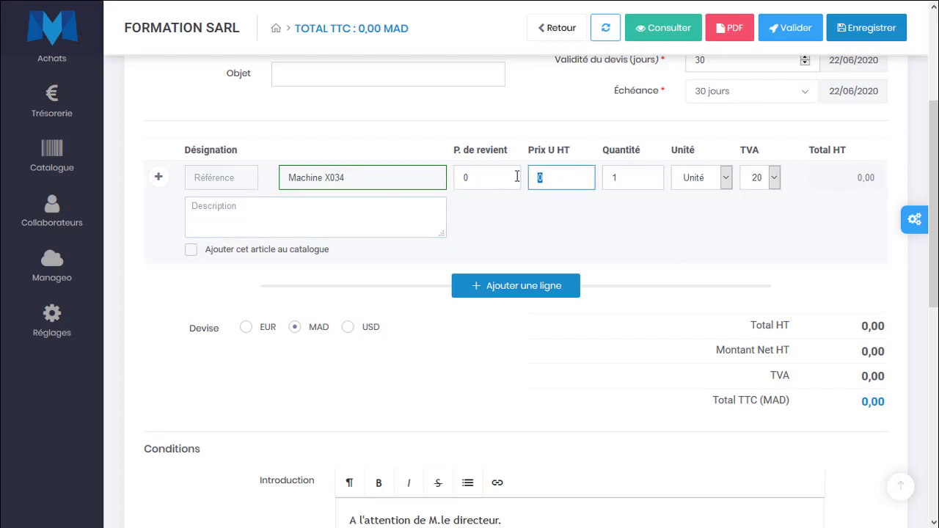
pyautogui.write('30000')
pyautogui.press('Tab')
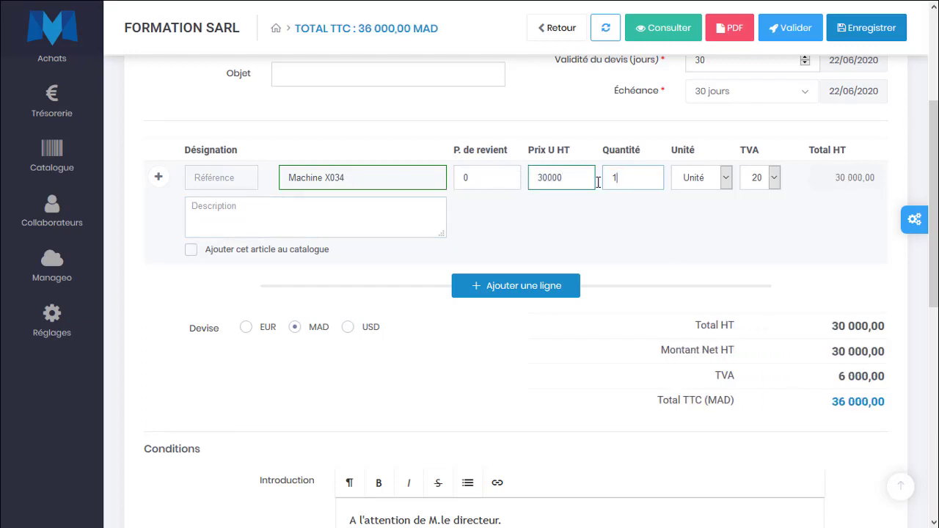
pyautogui.write('2')
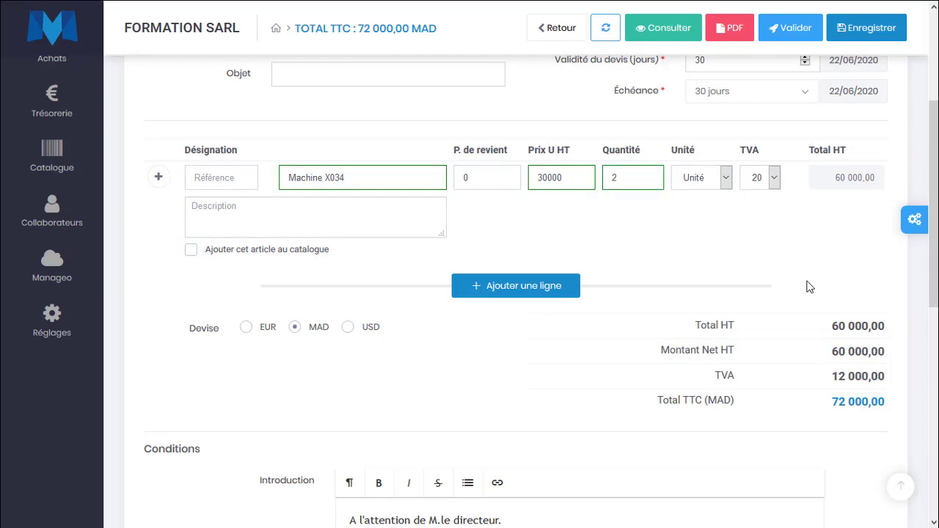
# Save quote DV/2020/0113 at 72 000,00 TTC and open its PDF preview
pyautogui.click(864, 33)
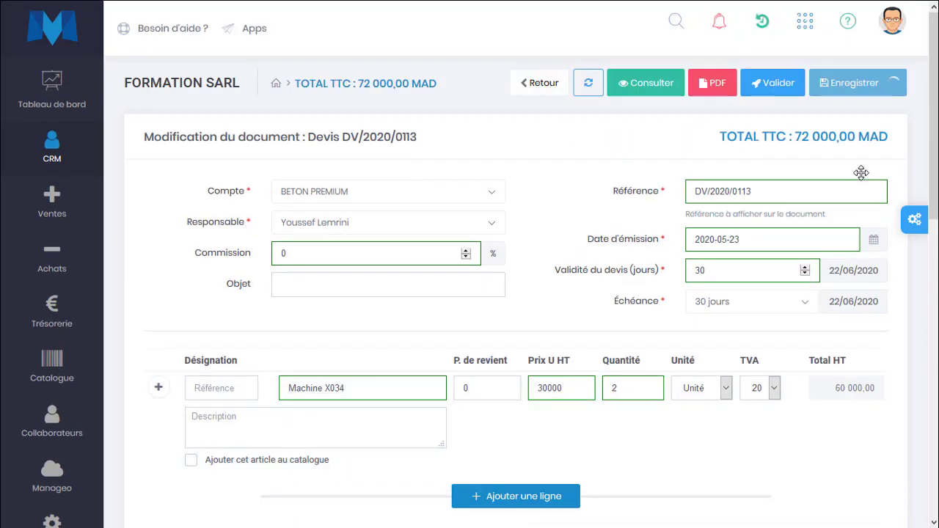
pyautogui.click(658, 91)
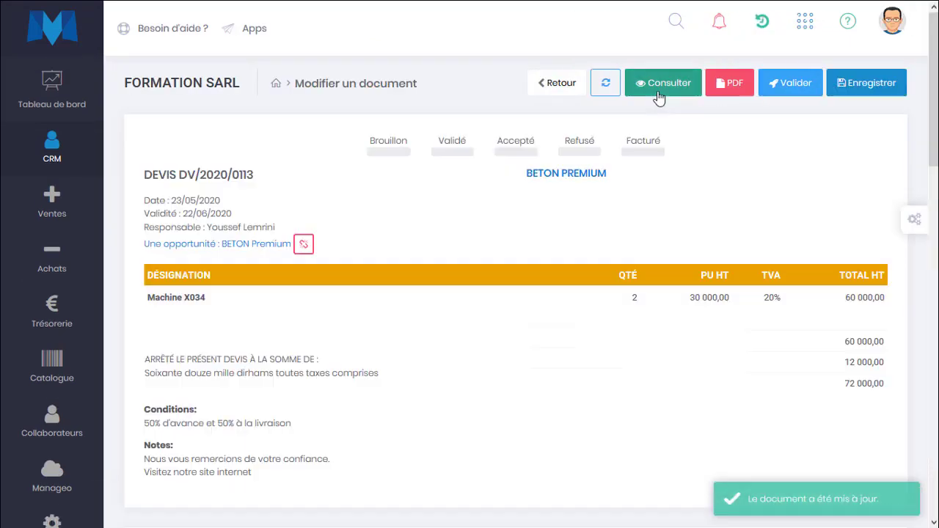
pyautogui.click(806, 90)
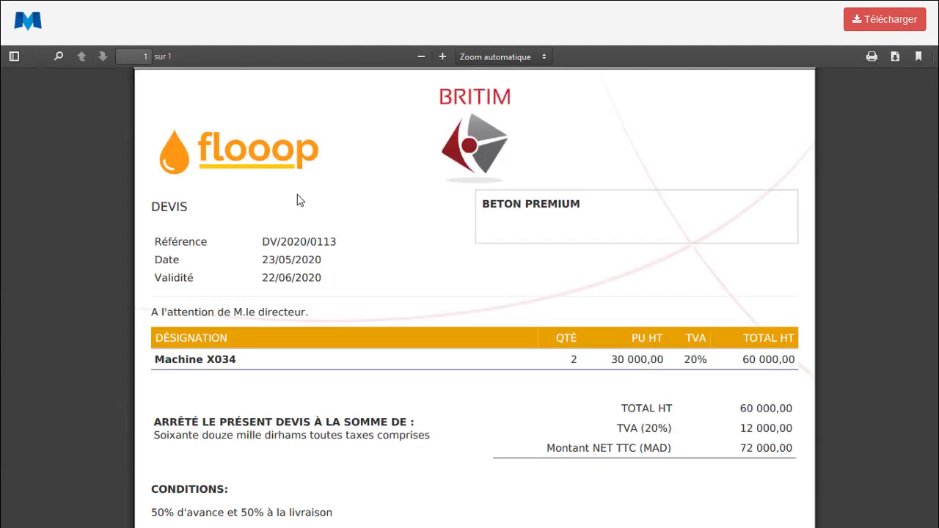
# Scroll through the DV/2020/0113 PDF, then go back to the quote page in the first tab
pyautogui.scroll(-2, 205, 359)
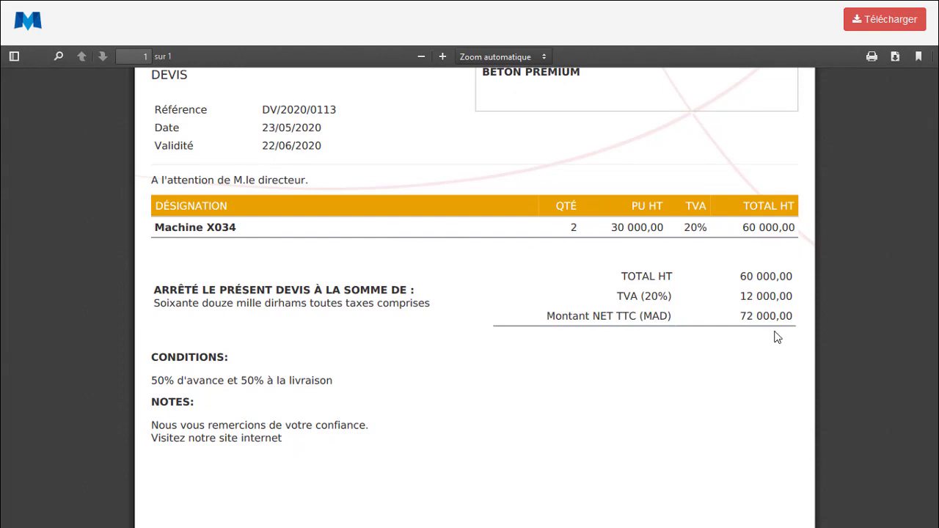
pyautogui.scroll(3, 438, 329)
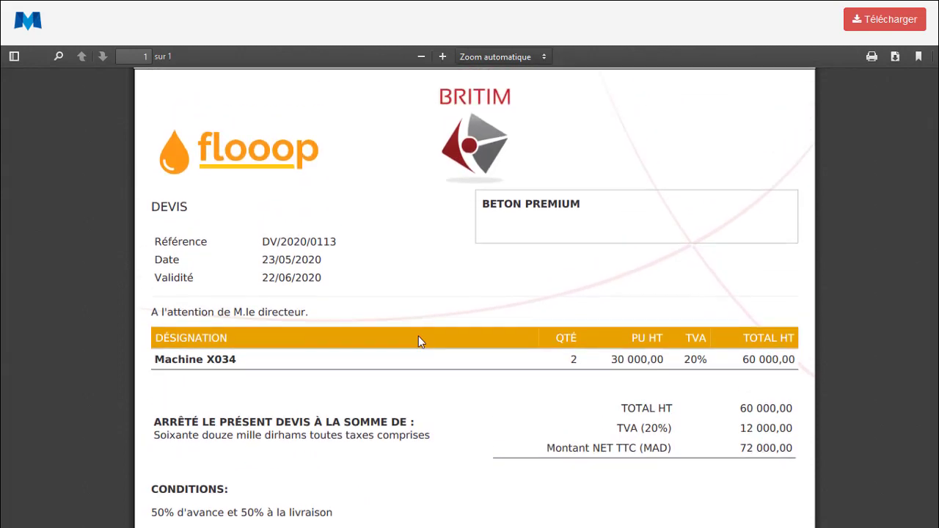
pyautogui.scroll(-4, 356, 370)
pyautogui.scroll(3, 296, 314)
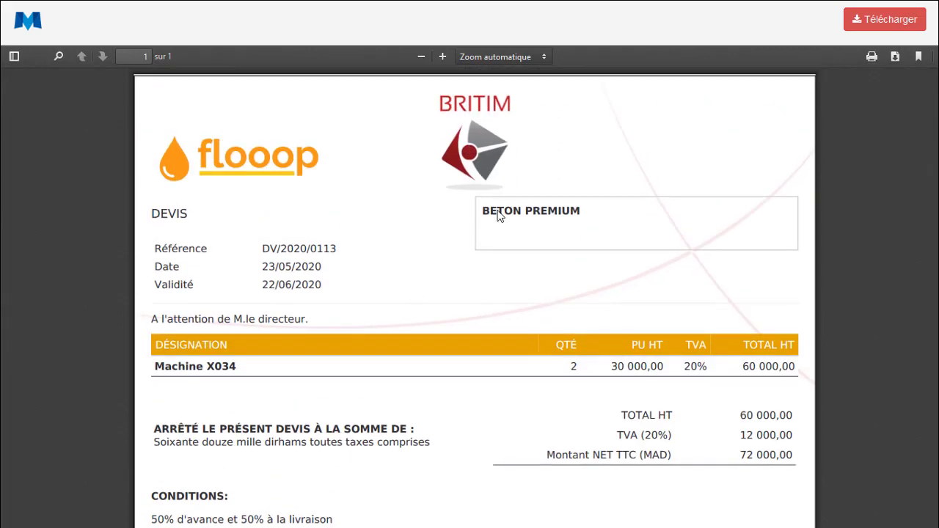
pyautogui.moveTo(487, 210); pyautogui.dragTo(561, 211)
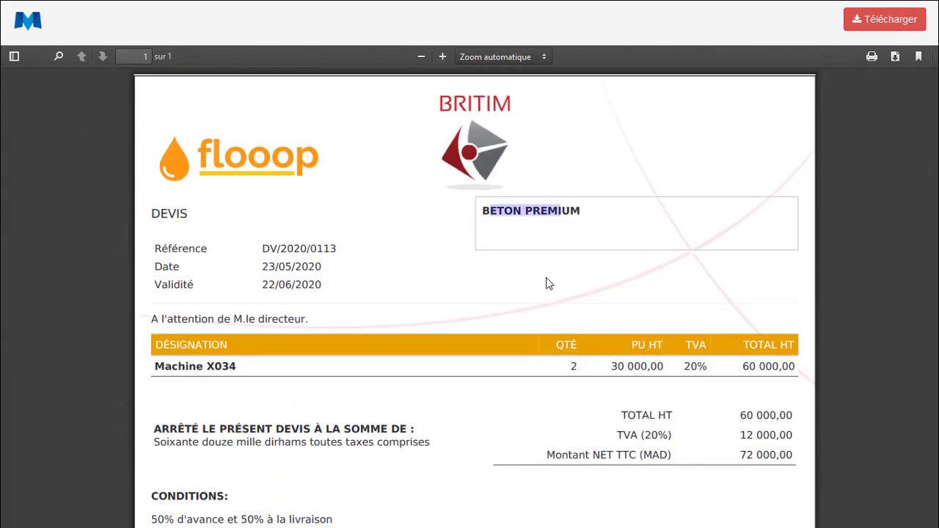
pyautogui.click(507, 240)
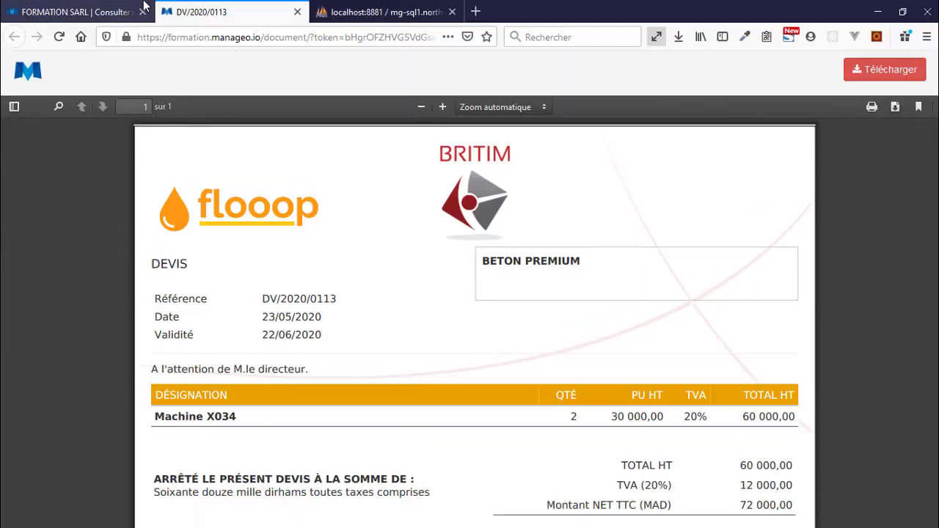
pyautogui.click(83, 10)
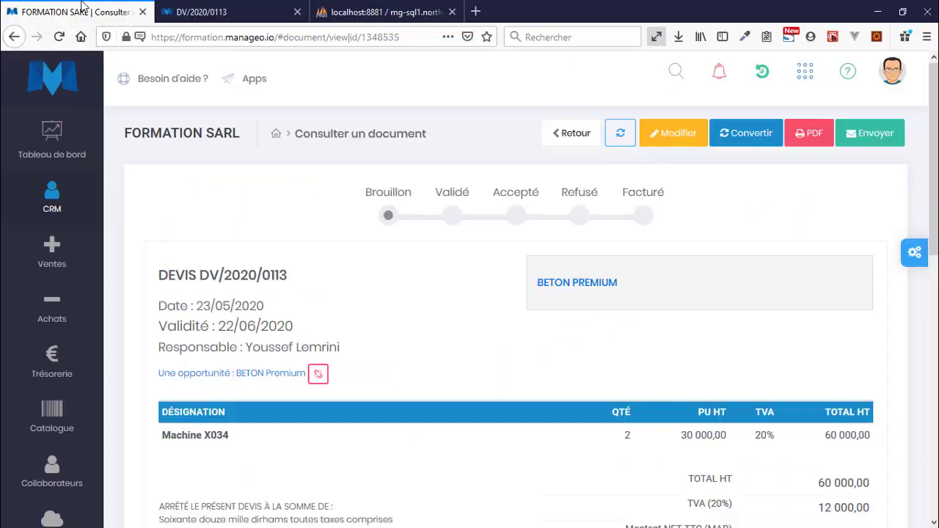
# Open quote DV/2020/0113 from Ventes > Devis and set its status to Validé
pyautogui.moveTo(46, 153)
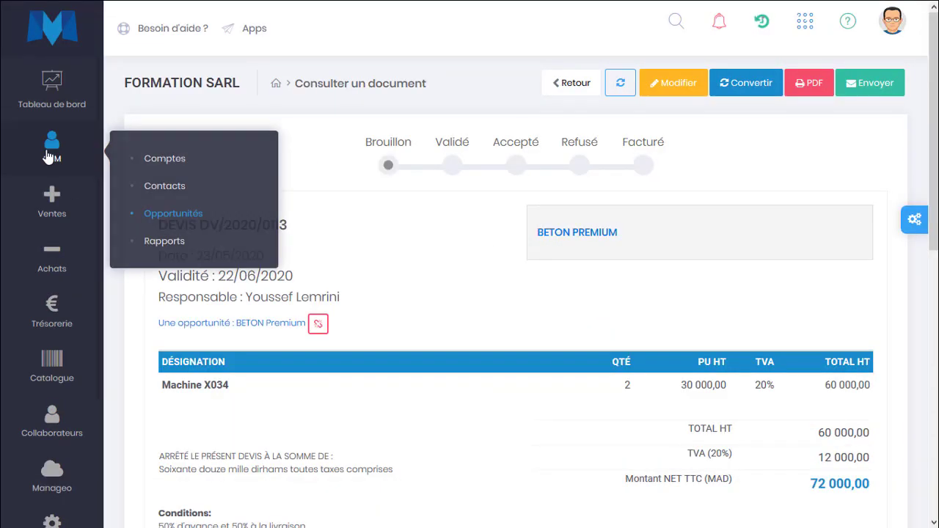
pyautogui.click(163, 210)
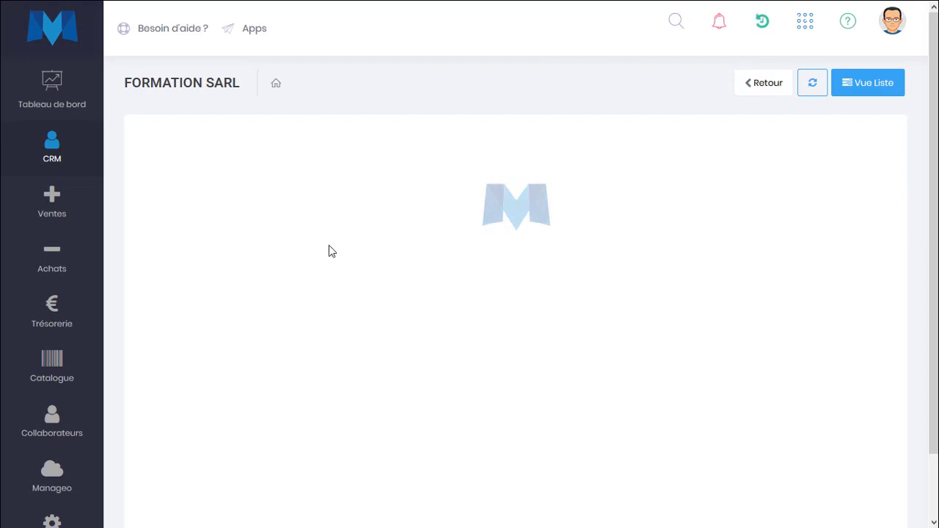
pyautogui.moveTo(59, 215)
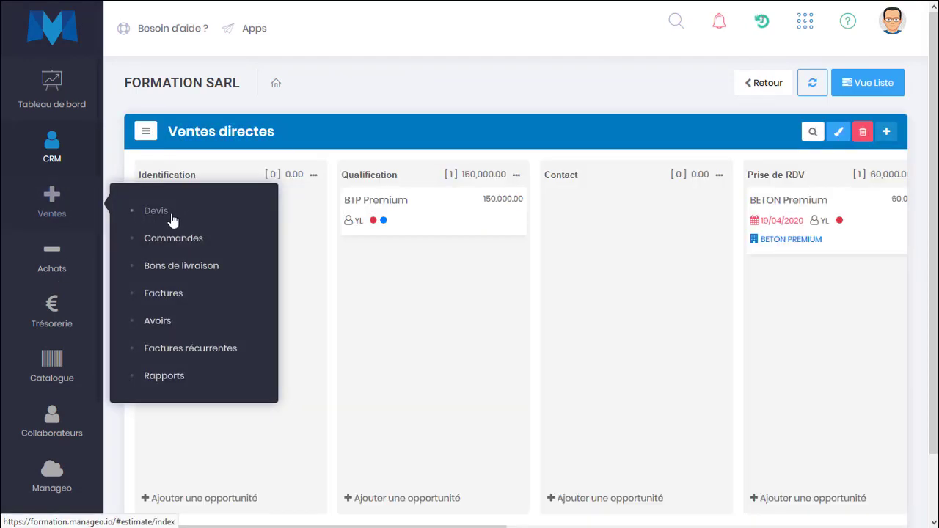
pyautogui.click(173, 218)
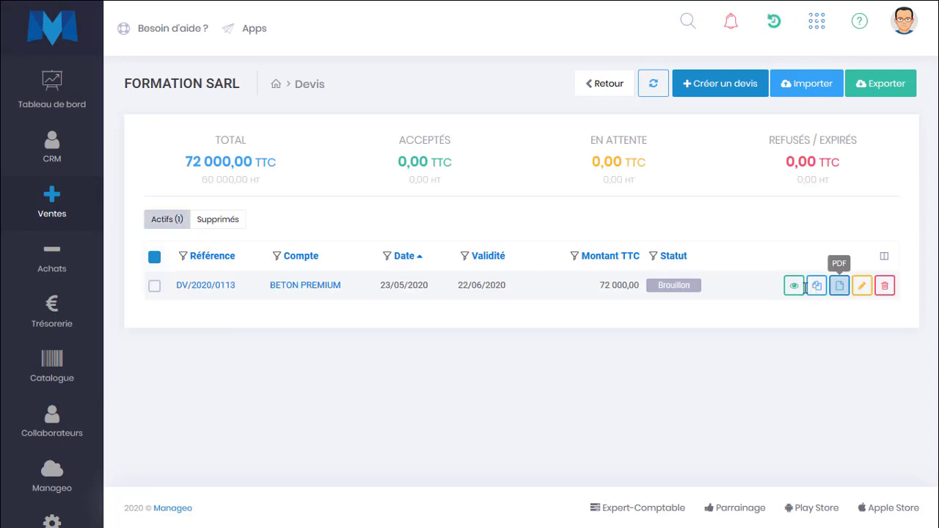
pyautogui.click(794, 285)
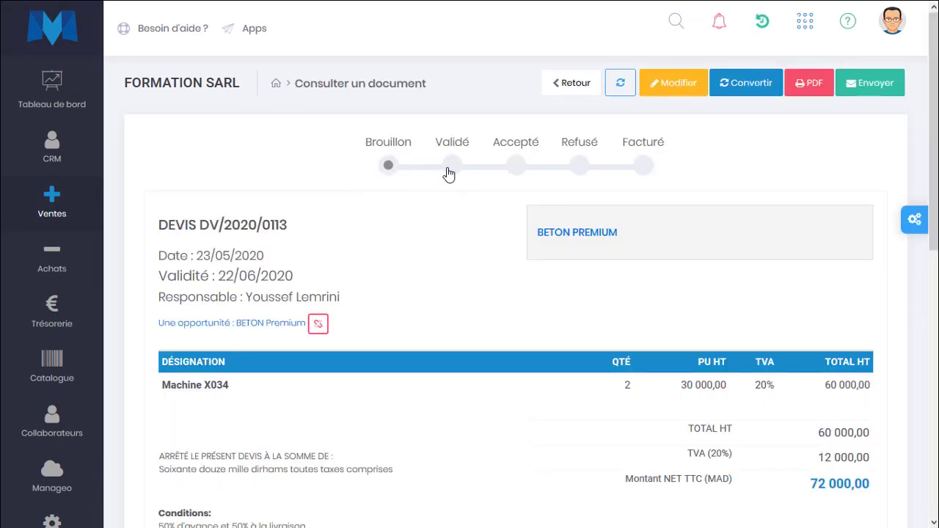
pyautogui.click(449, 169)
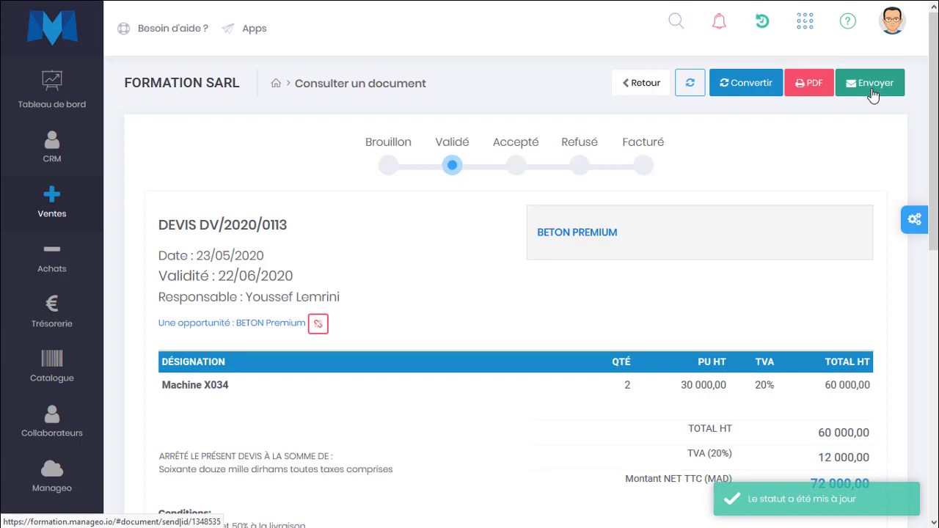
# Open the Ventes directes board and drag BETON Premium into the Devis stage
pyautogui.moveTo(41, 142)
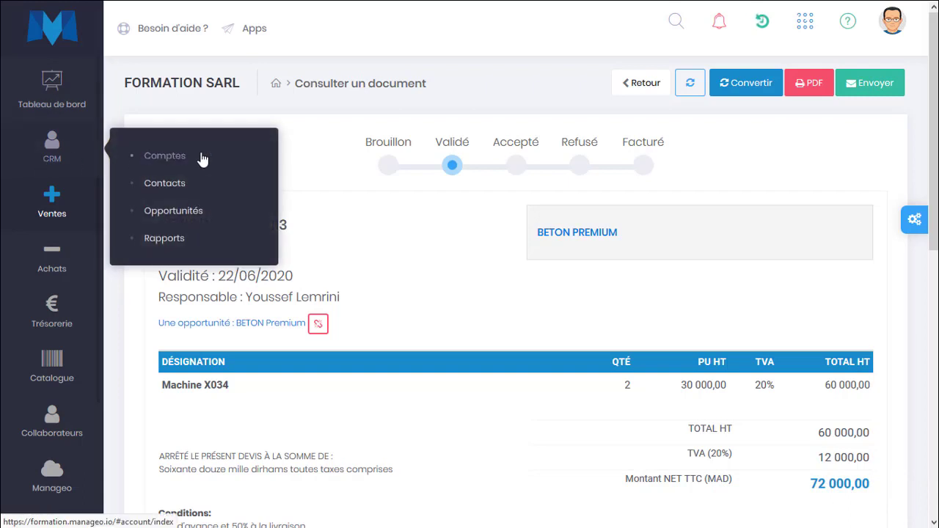
pyautogui.click(205, 215)
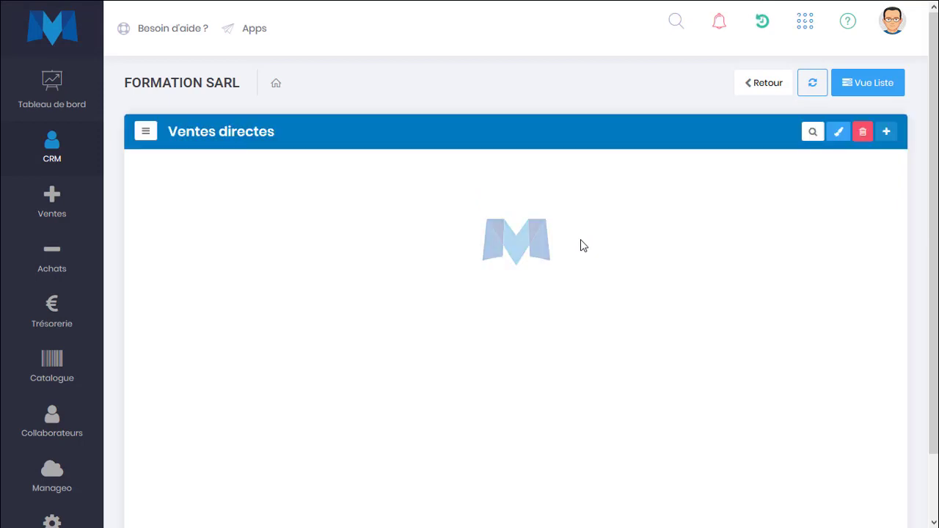
pyautogui.hscroll(3, 711, 313)
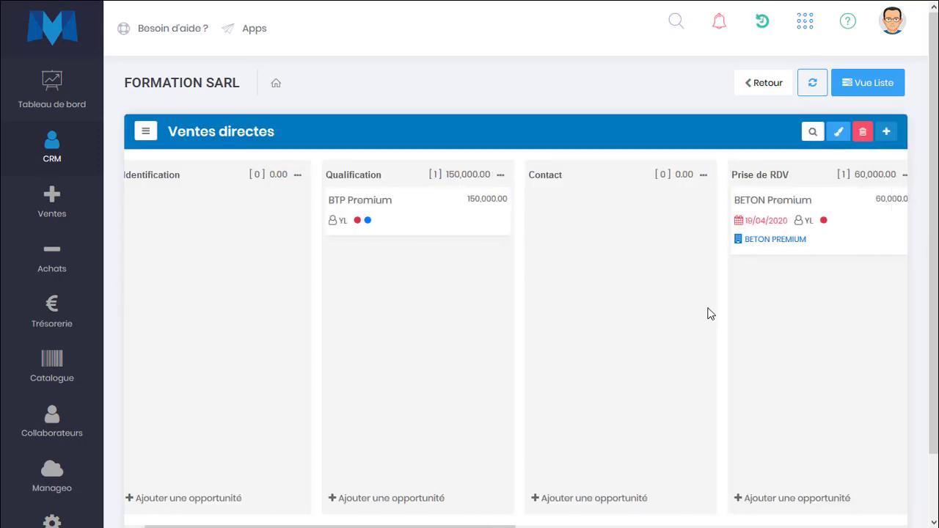
pyautogui.moveTo(609, 228)
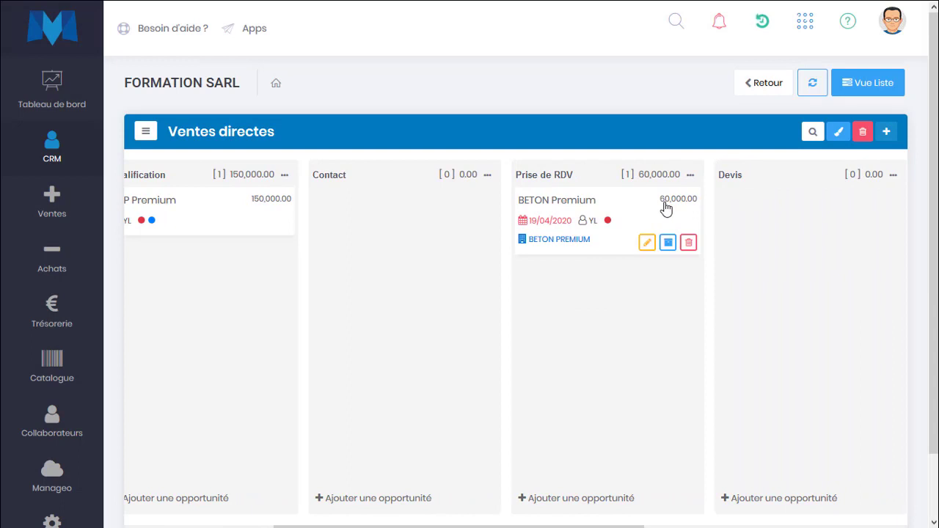
pyautogui.hscroll(3, 635, 340)
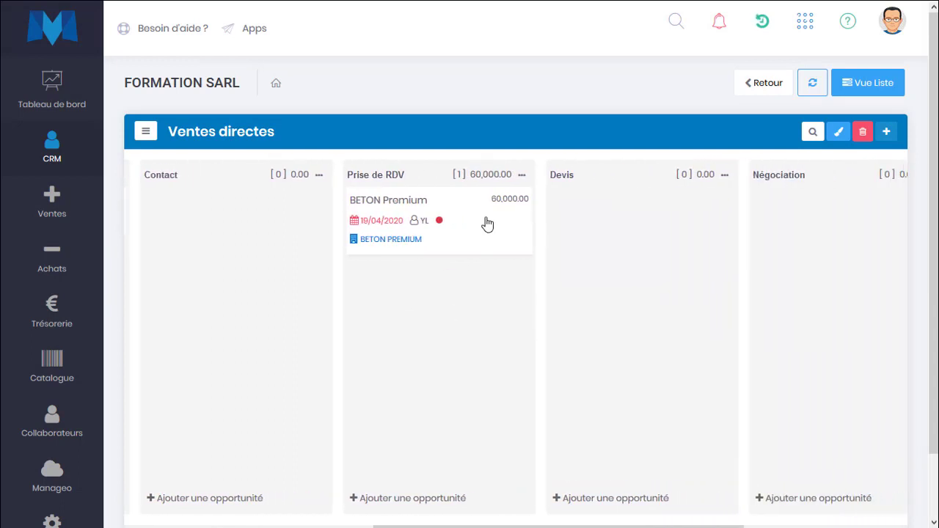
pyautogui.moveTo(435, 212); pyautogui.dragTo(638, 212)
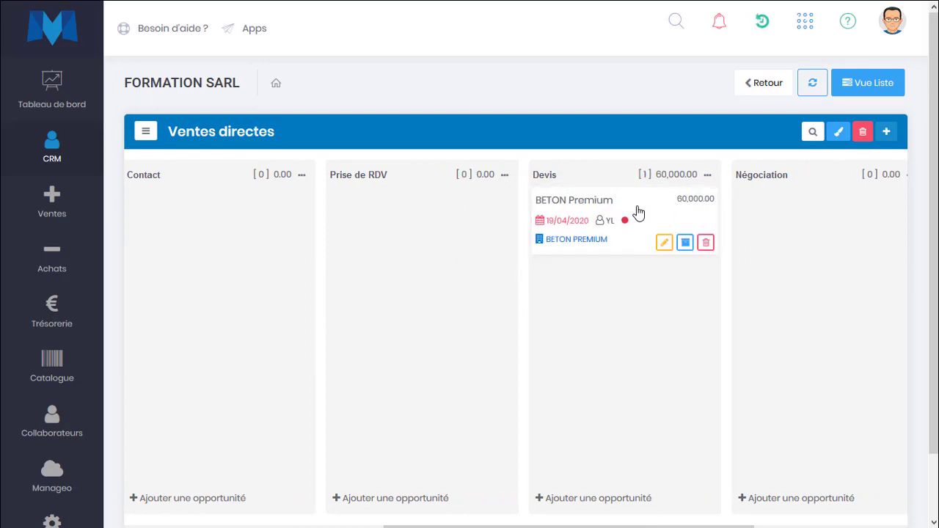
# Scroll the board right until the Devis and Négociation columns are both visible
pyautogui.hscroll(-6, 572, 307)
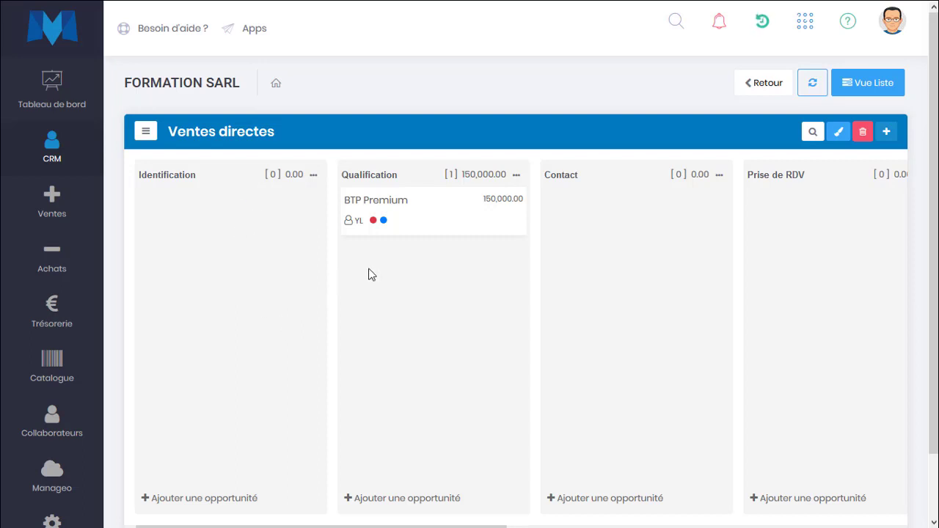
pyautogui.hscroll(1, 443, 330)
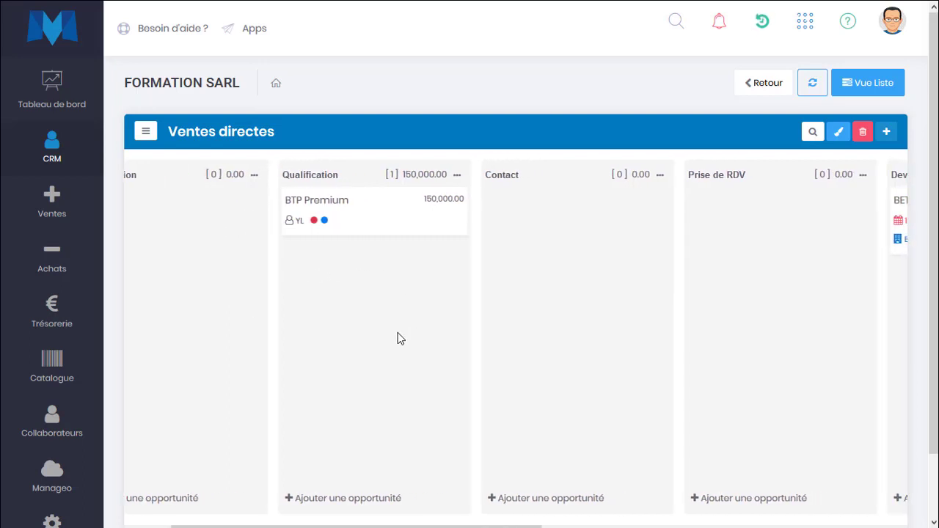
pyautogui.hscroll(2, 426, 273)
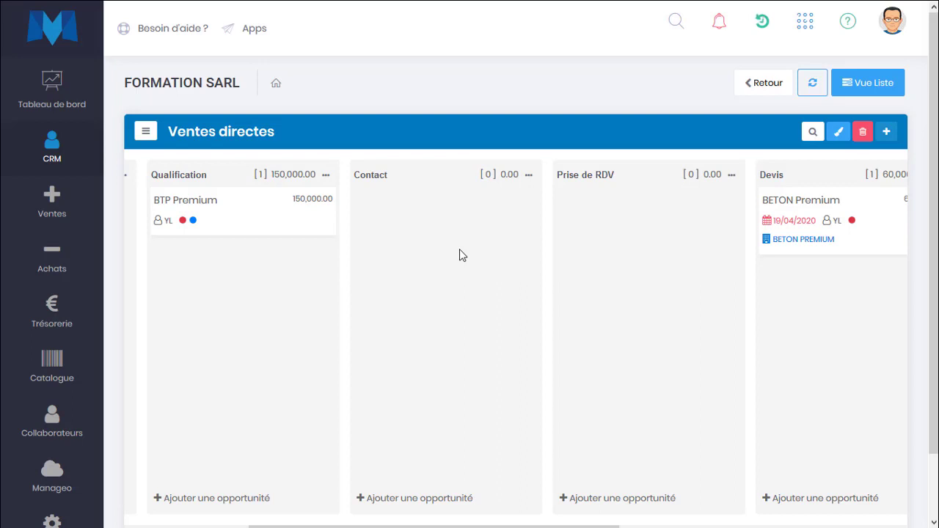
pyautogui.hscroll(2, 463, 255)
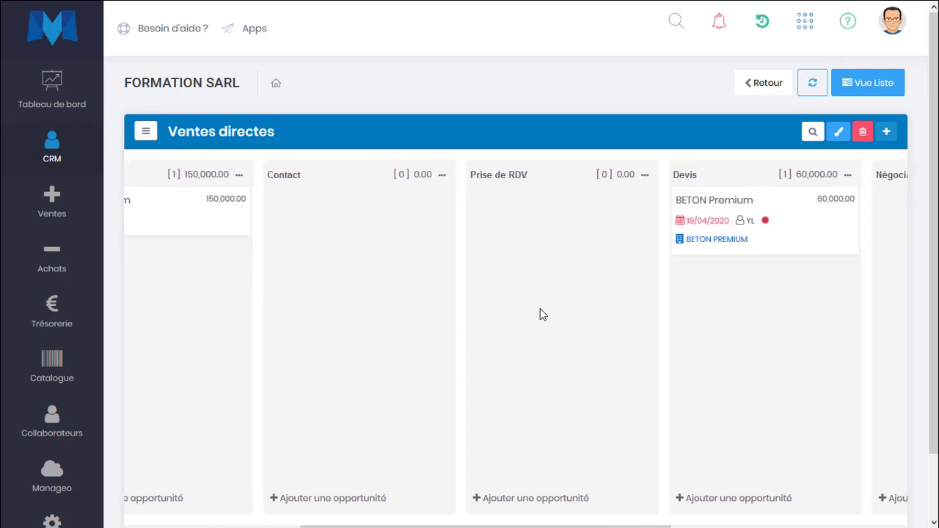
pyautogui.hscroll(3, 538, 335)
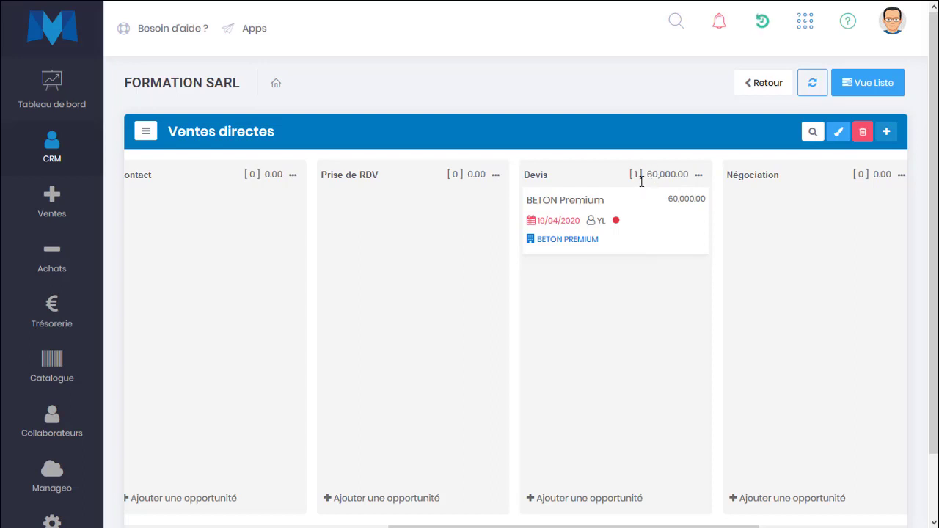
# Drag the BETON Premium card from the Devis column into the Négociation column
pyautogui.moveTo(536, 229)
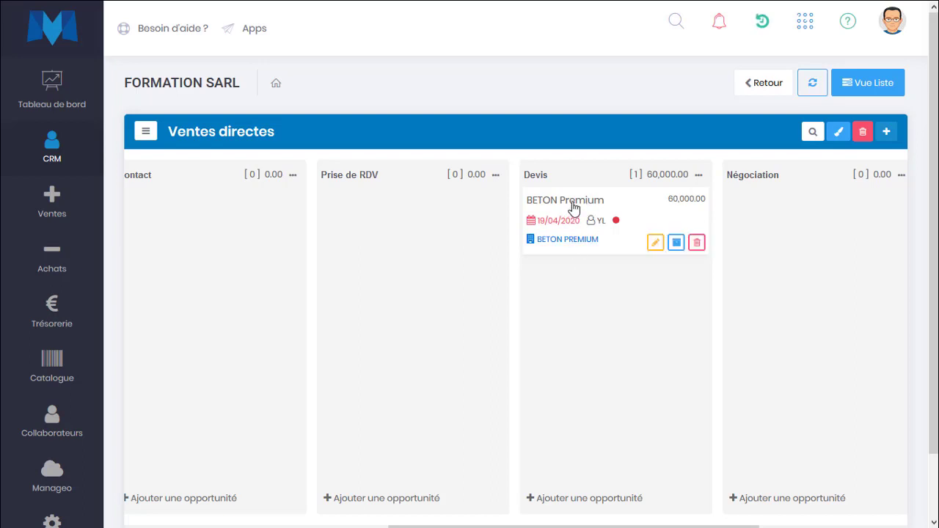
pyautogui.moveTo(572, 203); pyautogui.dragTo(745, 237)
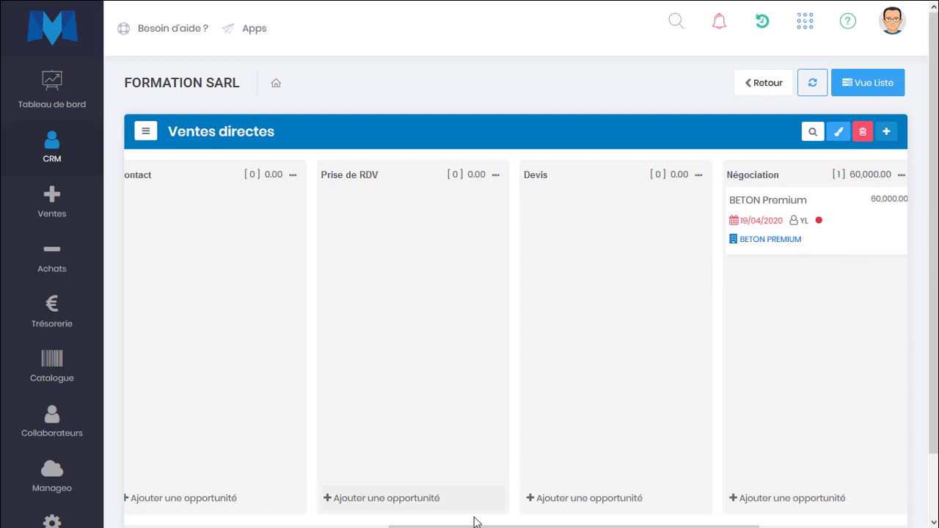
pyautogui.moveTo(474, 526); pyautogui.dragTo(594, 526)
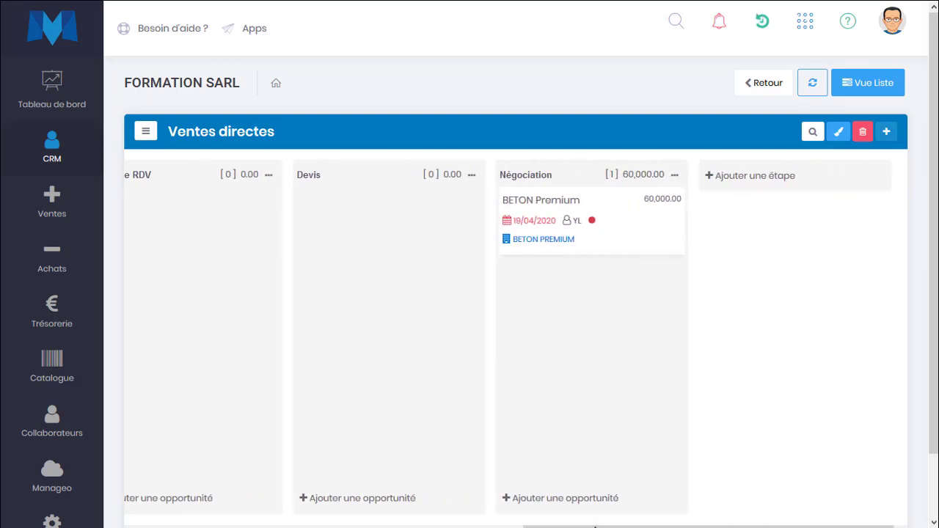
pyautogui.moveTo(602, 212)
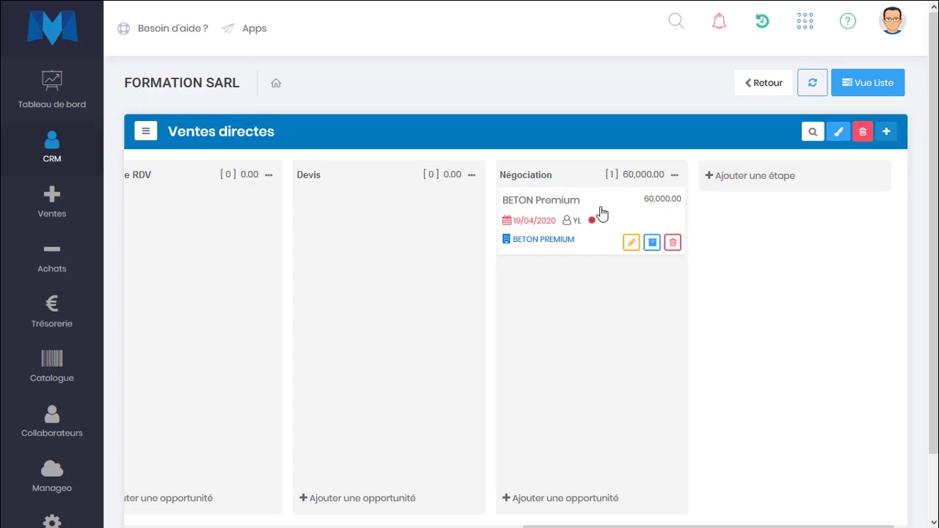
# Save the comment 'relancé ce jour, souhaites réfléchir ou tester' on BETON Premium and close the card
pyautogui.click(602, 213)
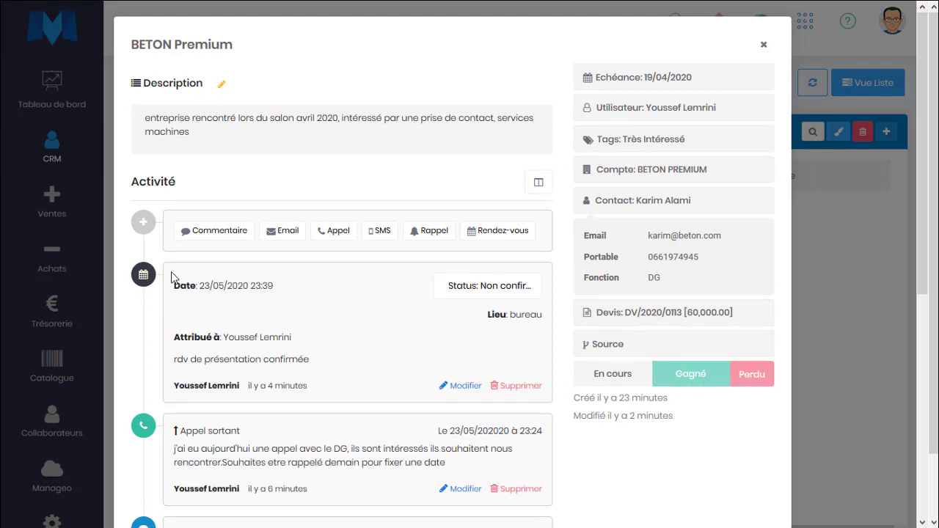
pyautogui.click(221, 231)
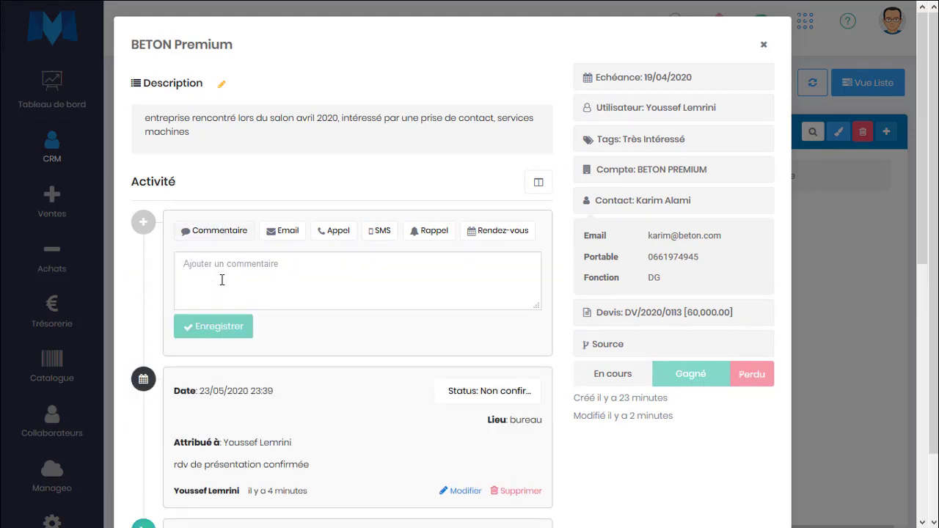
pyautogui.write('relancé ce jour, souhaites réfl')
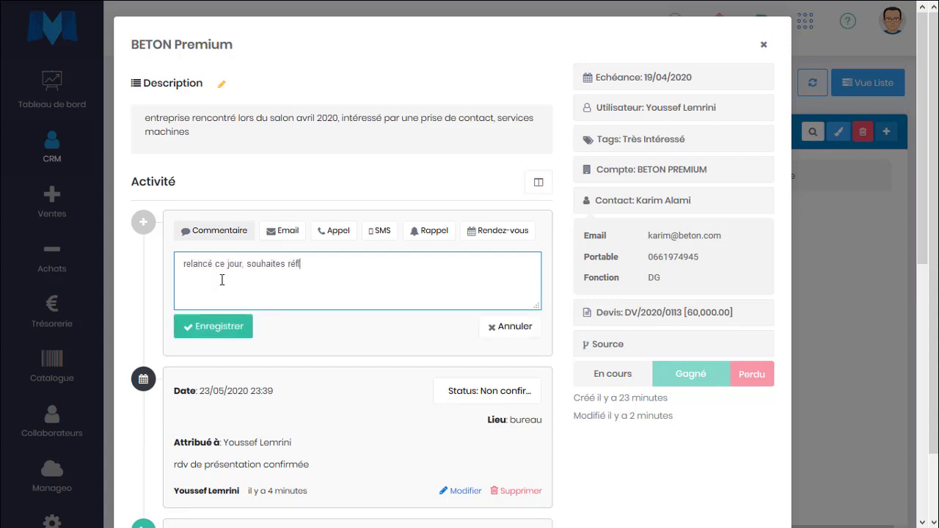
pyautogui.write('u tester')
pyautogui.click(220, 327)
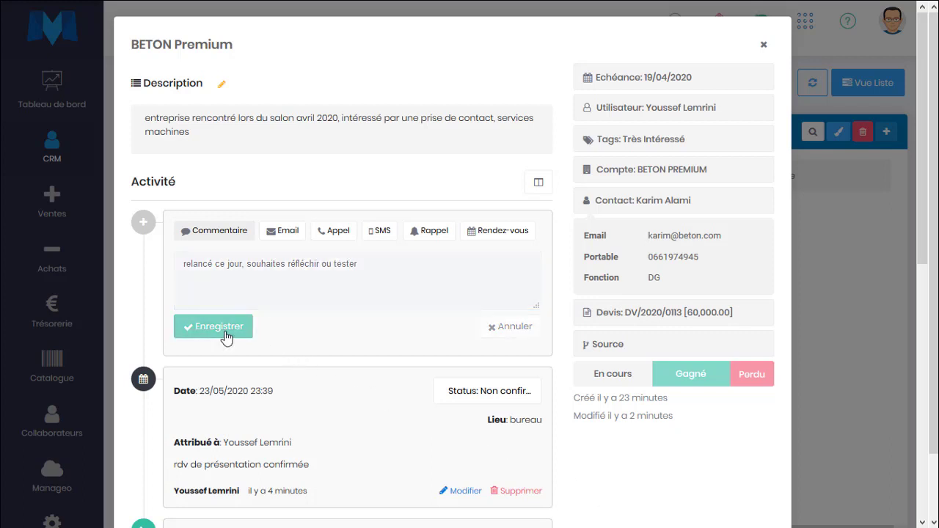
pyautogui.click(441, 234)
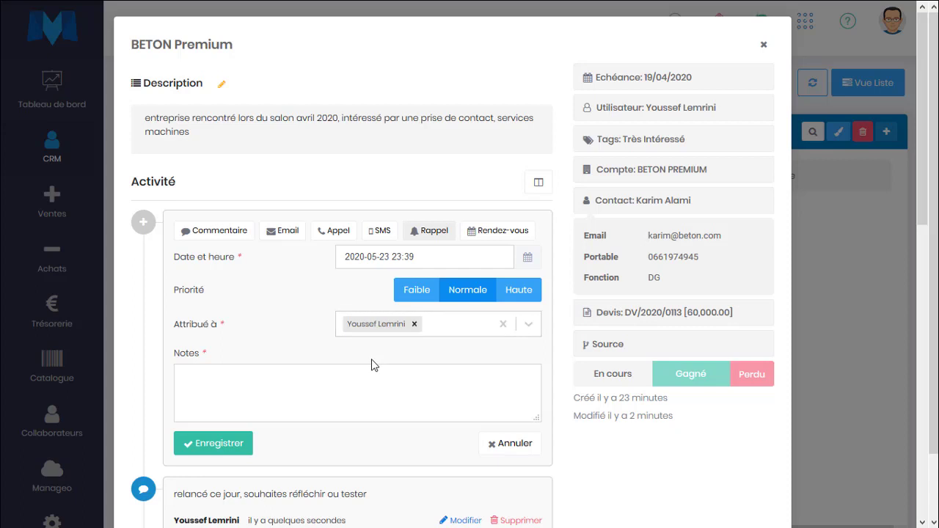
pyautogui.click(838, 287)
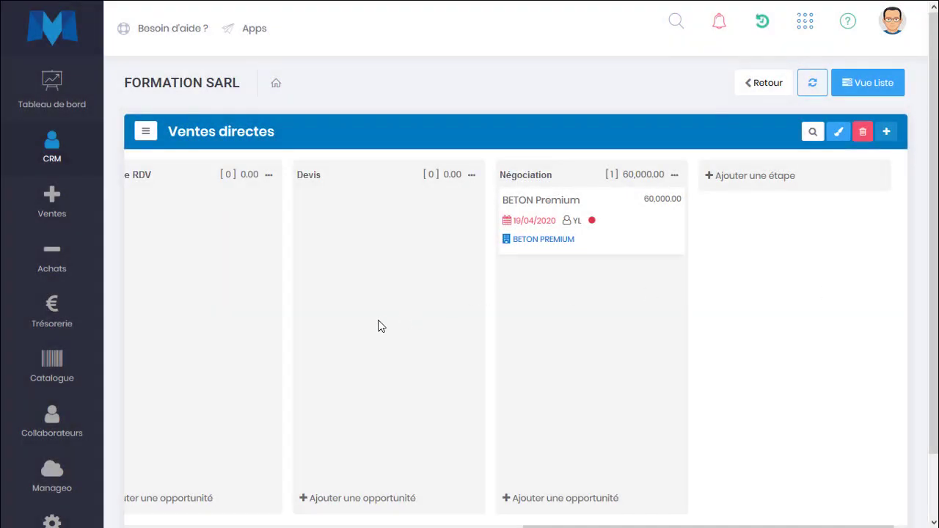
# Reopen the BETON Premium opportunity and look over its latest comment
pyautogui.hscroll(-10, 381, 326)
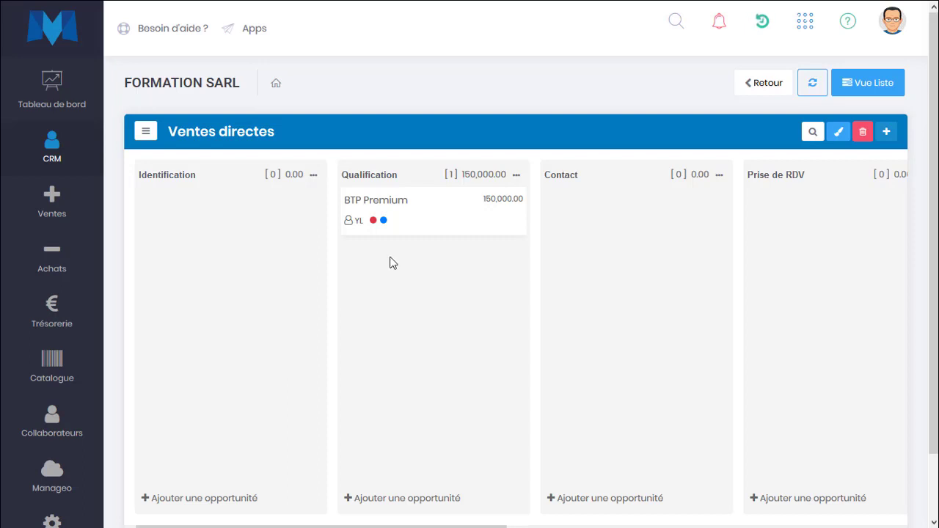
pyautogui.hscroll(5, 692, 254)
pyautogui.hscroll(3, 710, 253)
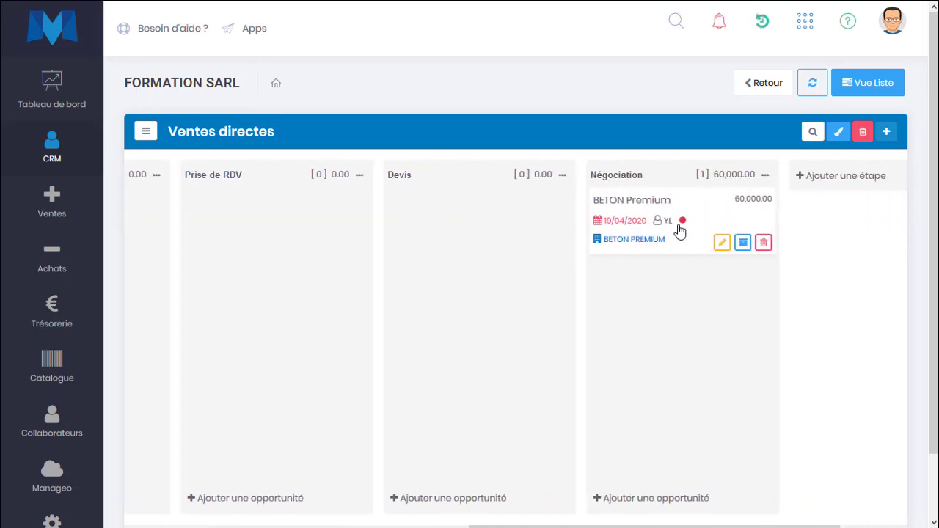
pyautogui.click(690, 212)
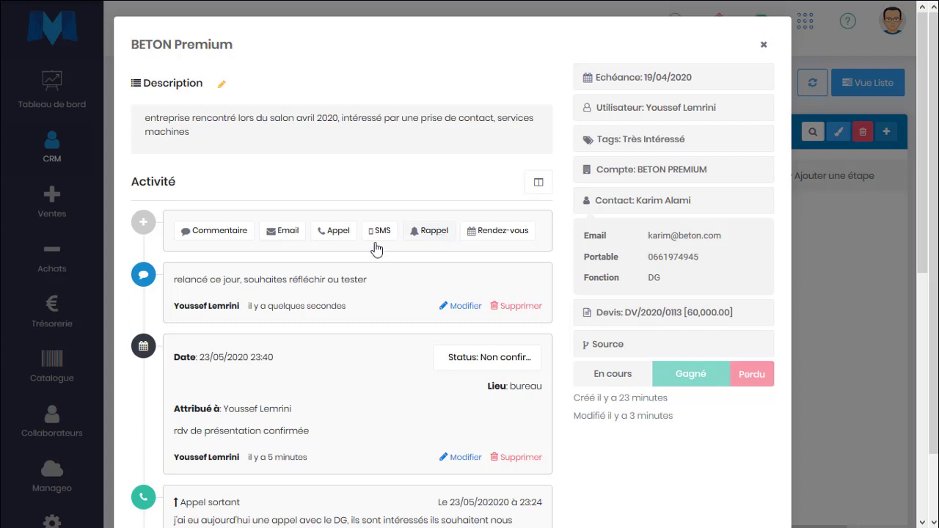
pyautogui.moveTo(174, 289); pyautogui.dragTo(392, 312)
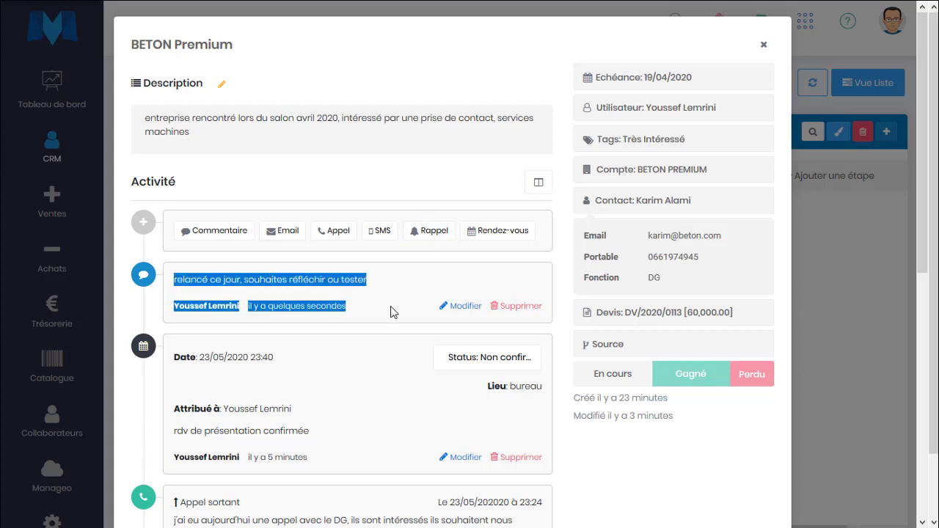
pyautogui.click(391, 311)
# Add a reminder for 29/05/2020 at 10:00 with the note 'relance devis'
pyautogui.click(439, 231)
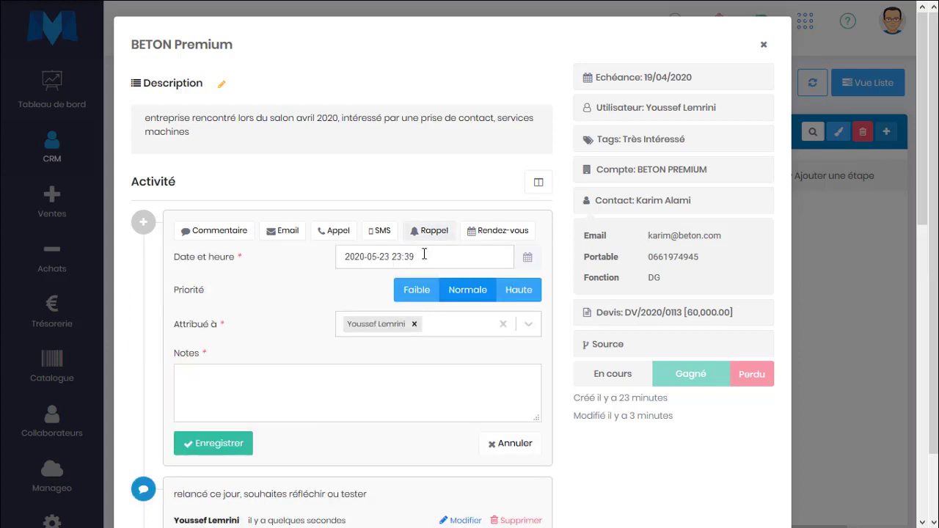
pyautogui.click(425, 256)
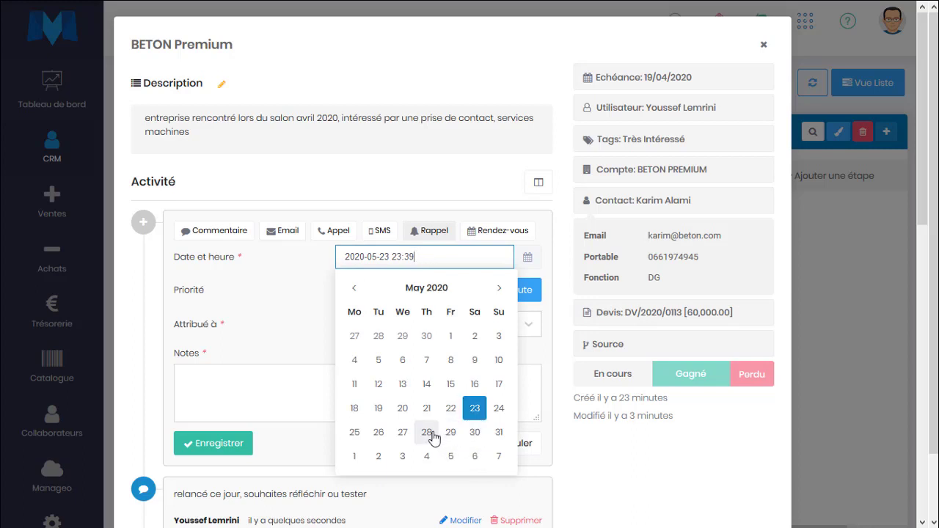
pyautogui.click(451, 433)
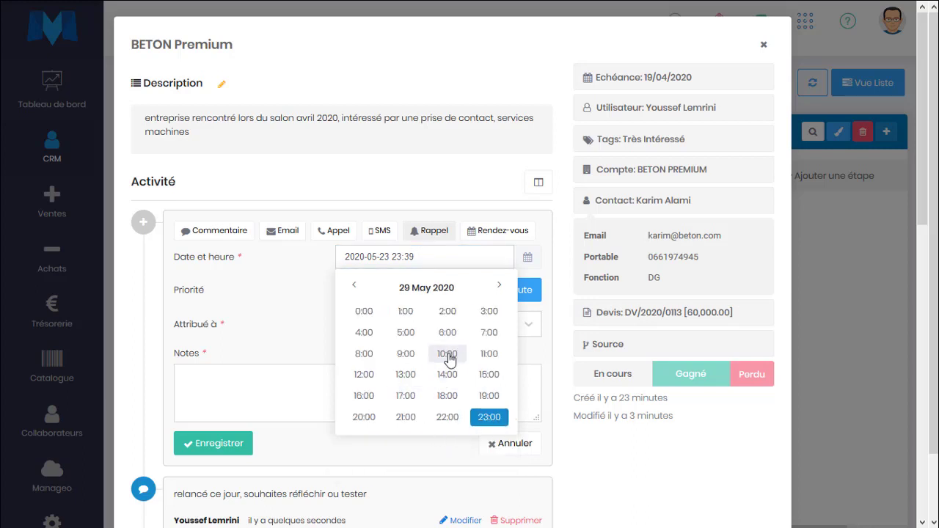
pyautogui.click(445, 356)
pyautogui.click(364, 311)
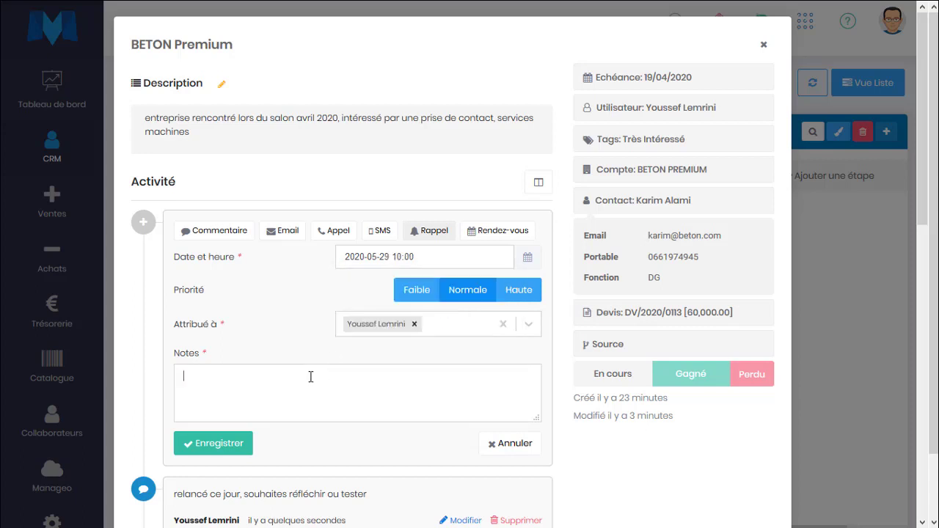
pyautogui.click(311, 377)
pyautogui.write('rela')
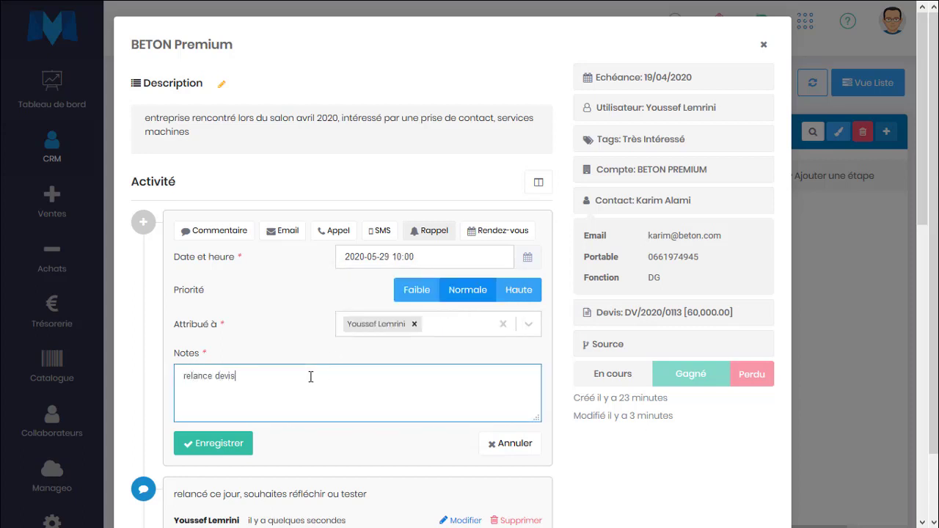
pyautogui.write('nce devis')
pyautogui.click(237, 445)
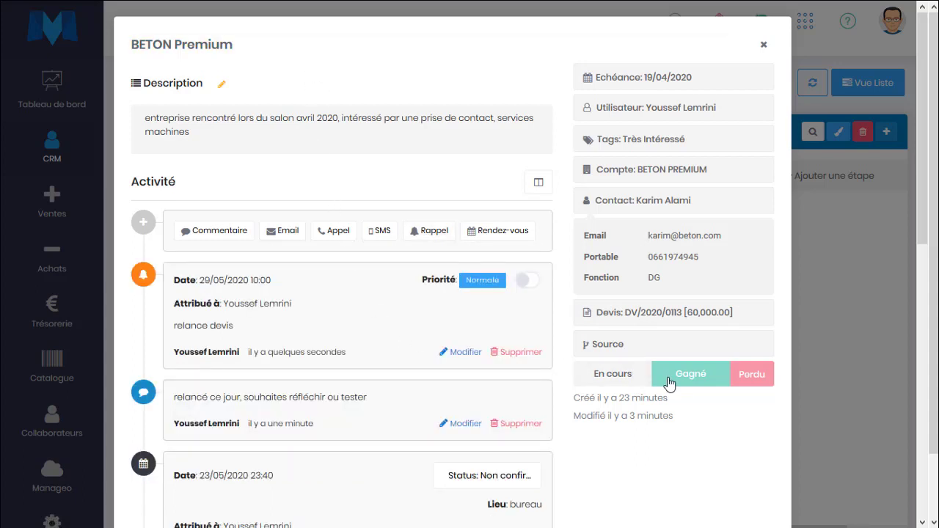
# Mark the opportunity as lost for reason Prix, then as won instead, and close its details
pyautogui.click(738, 378)
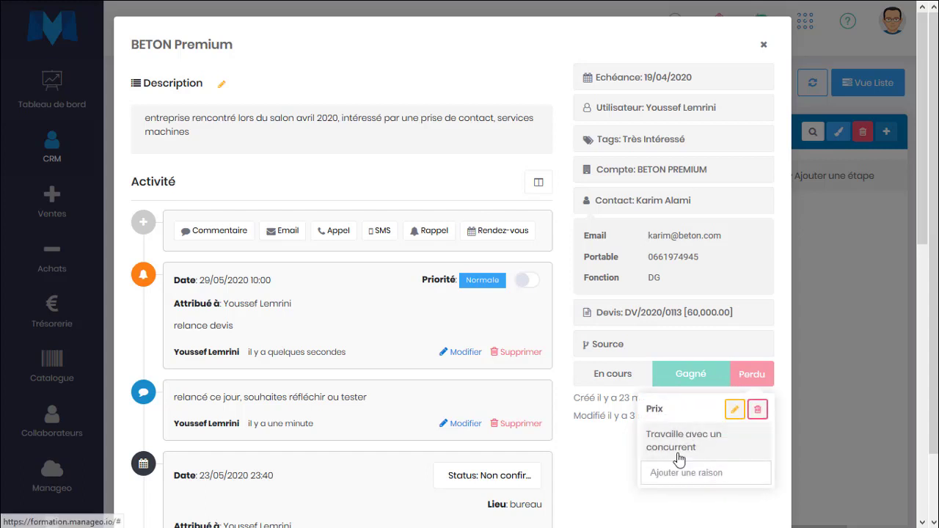
pyautogui.click(682, 414)
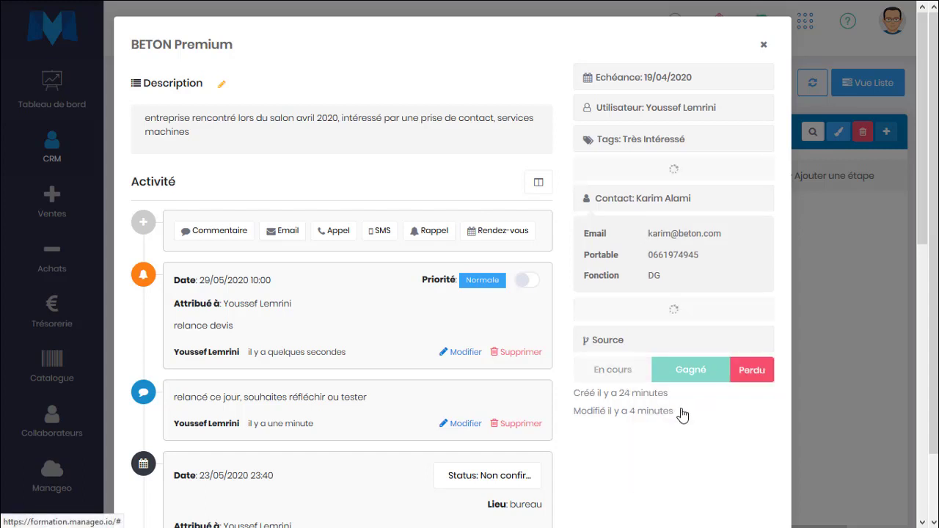
pyautogui.click(704, 379)
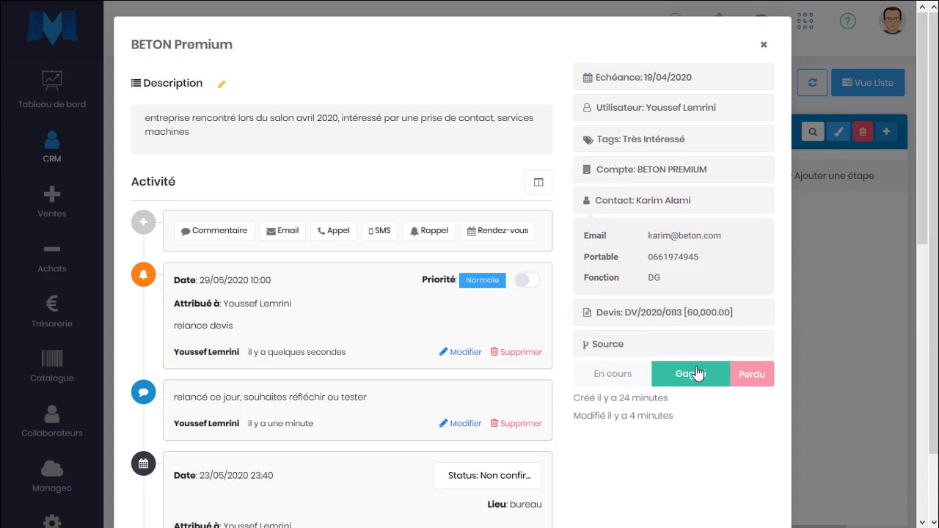
pyautogui.click(855, 363)
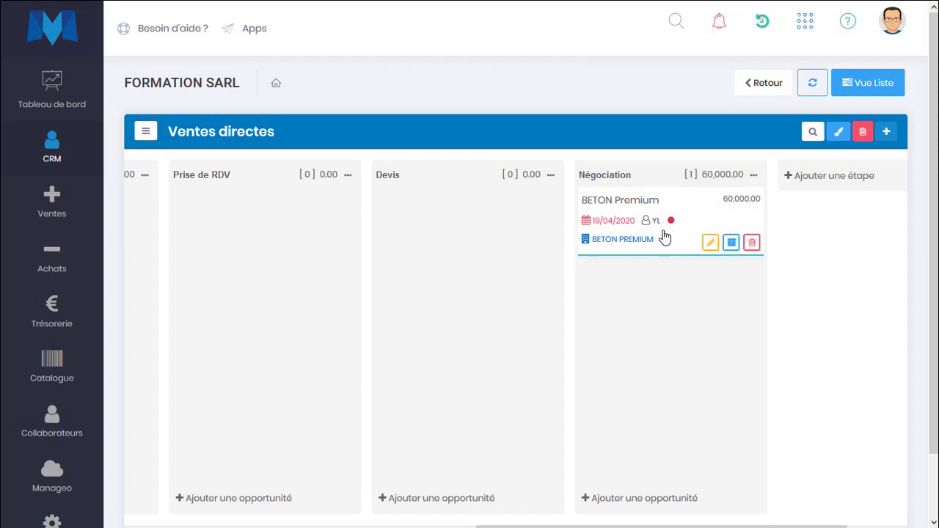
# Archive the BETON Premium card from the board, confirming with OK
pyautogui.click(732, 244)
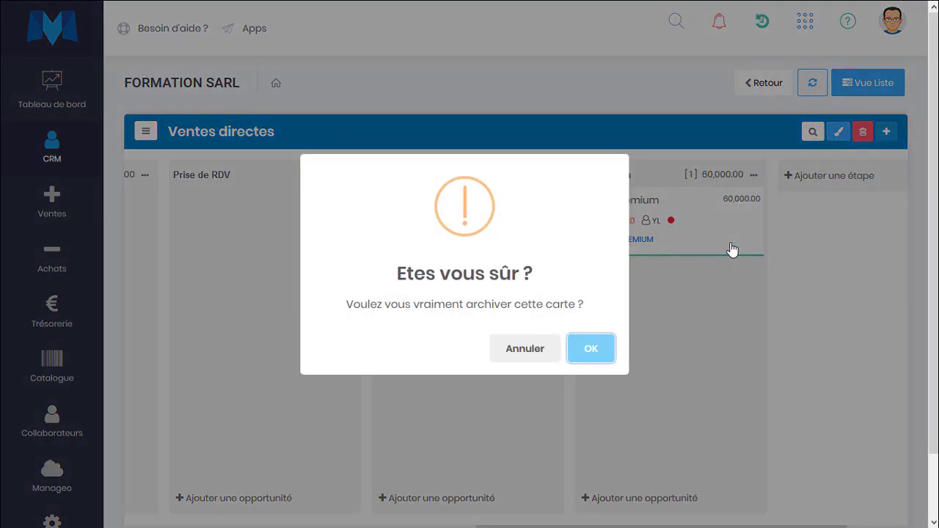
pyautogui.click(536, 354)
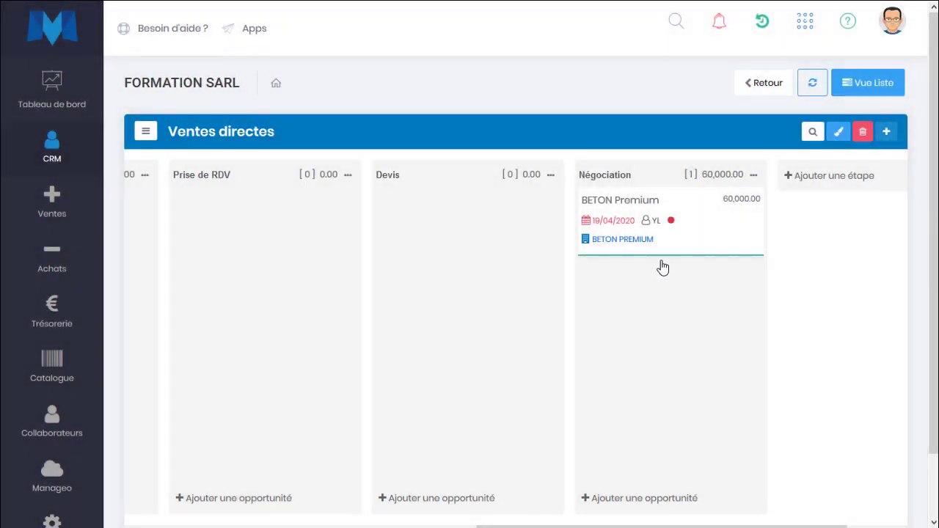
pyautogui.hscroll(-3, 662, 263)
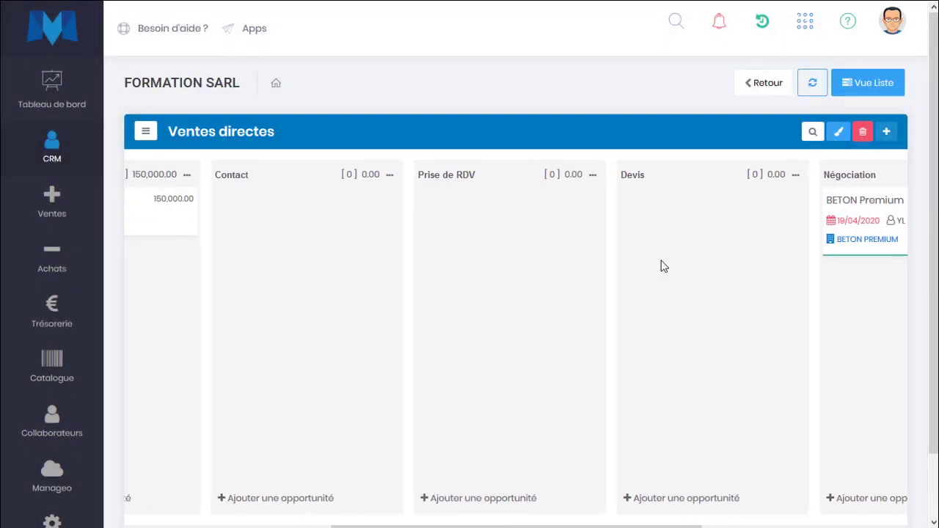
pyautogui.hscroll(4, 662, 263)
pyautogui.moveTo(711, 227)
pyautogui.click(698, 245)
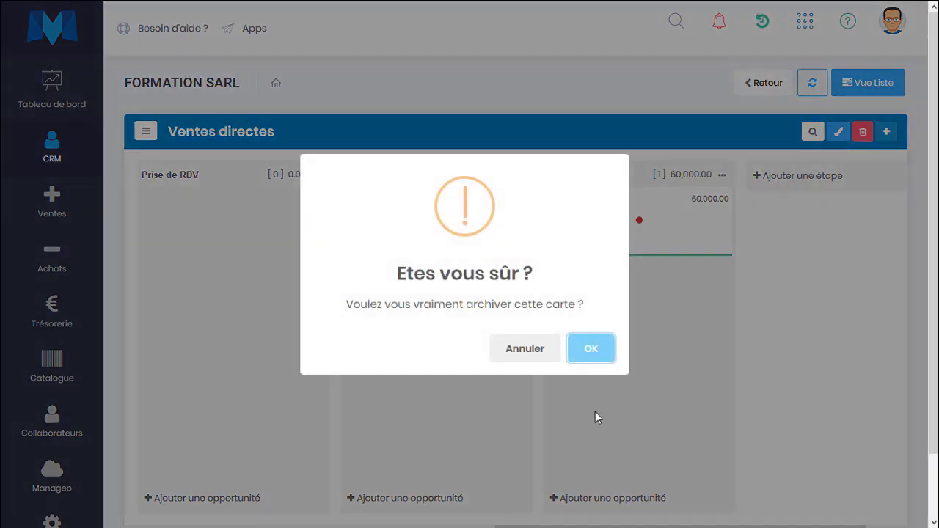
pyautogui.click(592, 349)
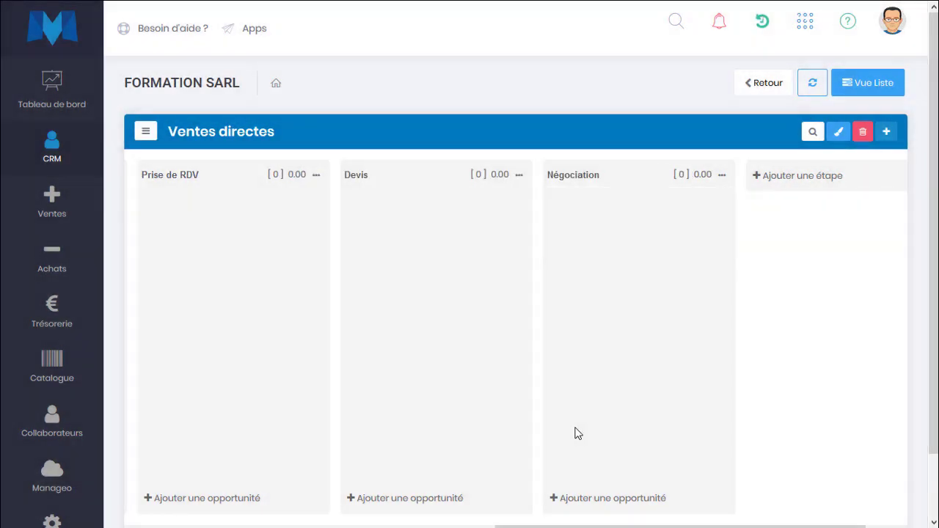
pyautogui.hscroll(-5, 576, 433)
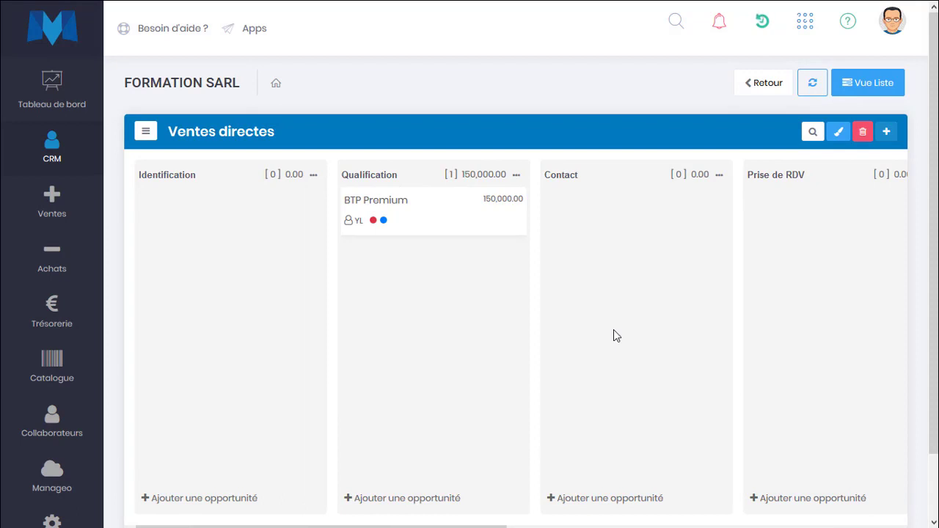
pyautogui.click(82, 100)
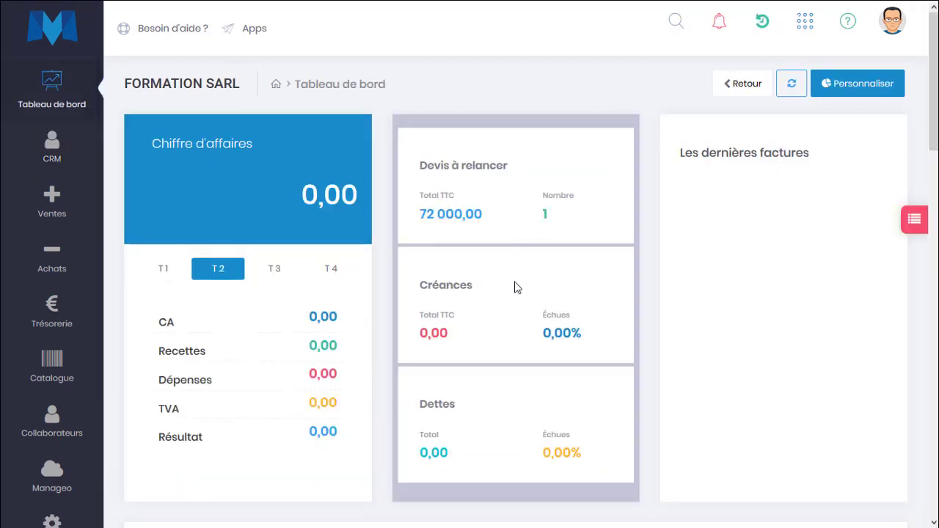
pyautogui.scroll(-3, 514, 294)
pyautogui.scroll(-5, 506, 321)
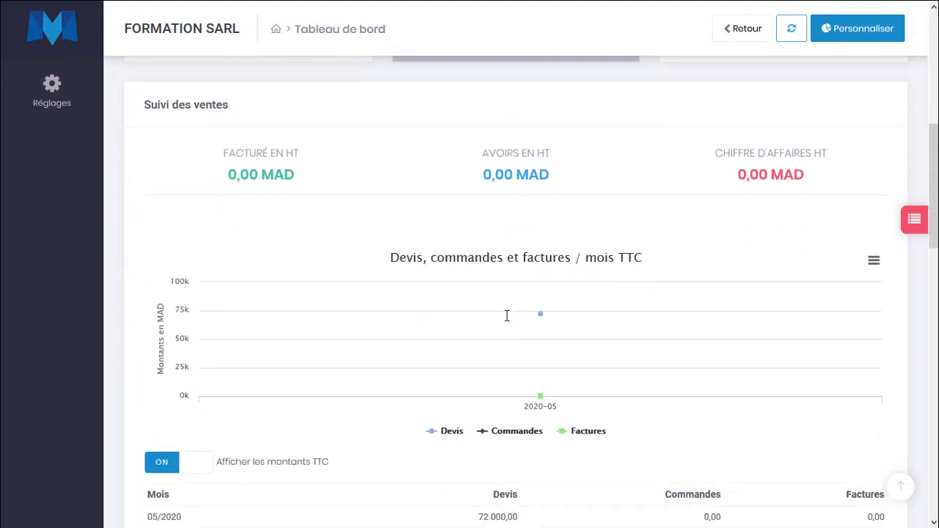
pyautogui.scroll(-3, 507, 321)
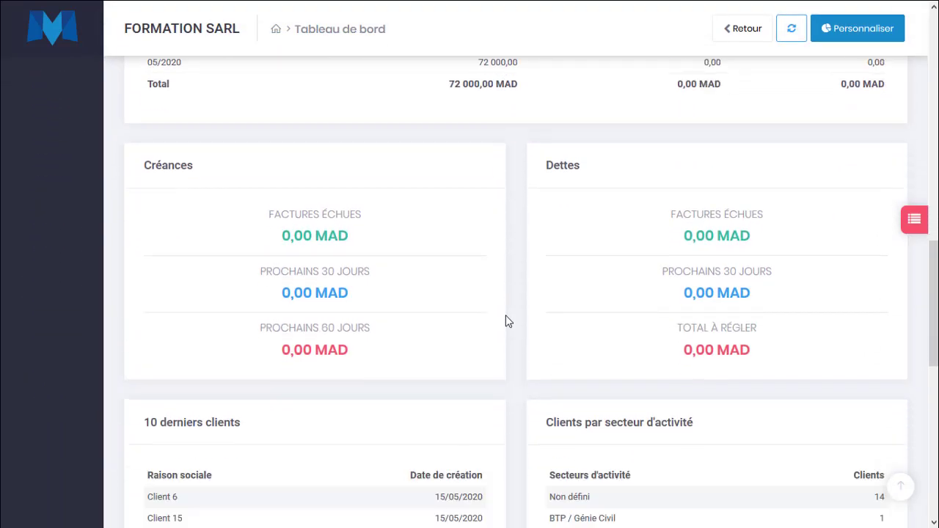
pyautogui.scroll(10, 505, 321)
pyautogui.moveTo(44, 139)
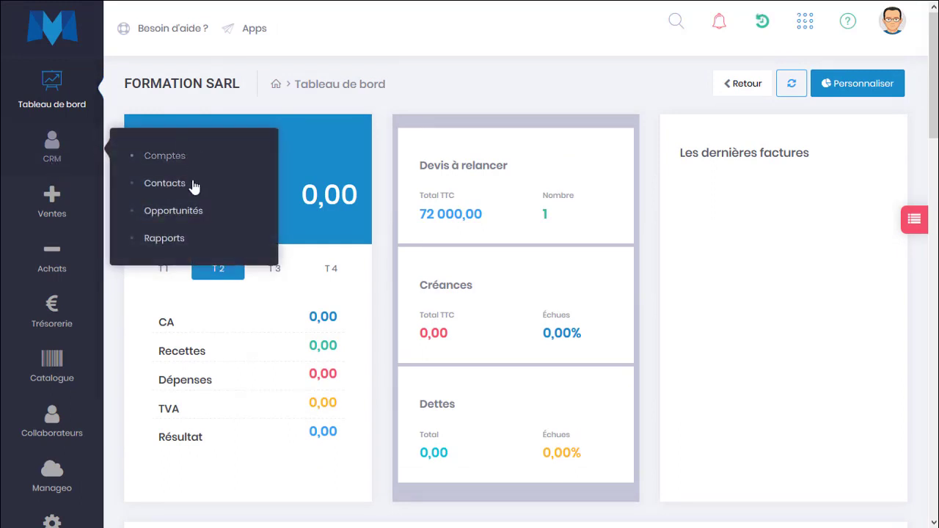
pyautogui.click(190, 214)
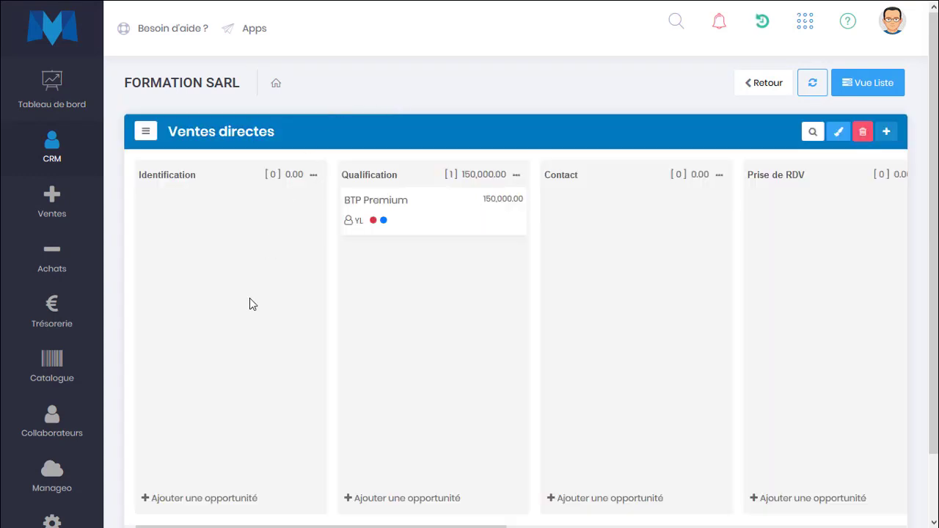
# Open the board's Filtrer panel and add a second collaborator to the filter
pyautogui.hscroll(3, 250, 298)
pyautogui.hscroll(6, 249, 298)
pyautogui.hscroll(-9, 250, 298)
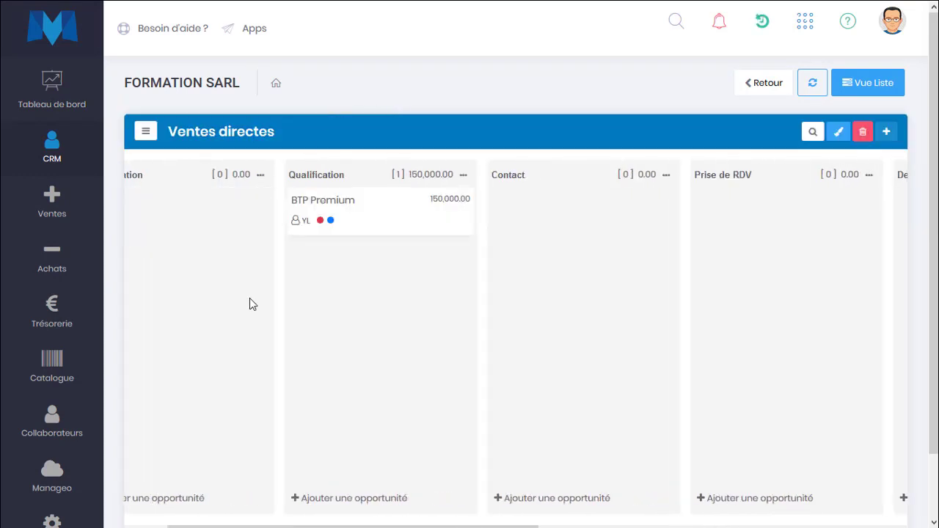
pyautogui.hscroll(8, 250, 298)
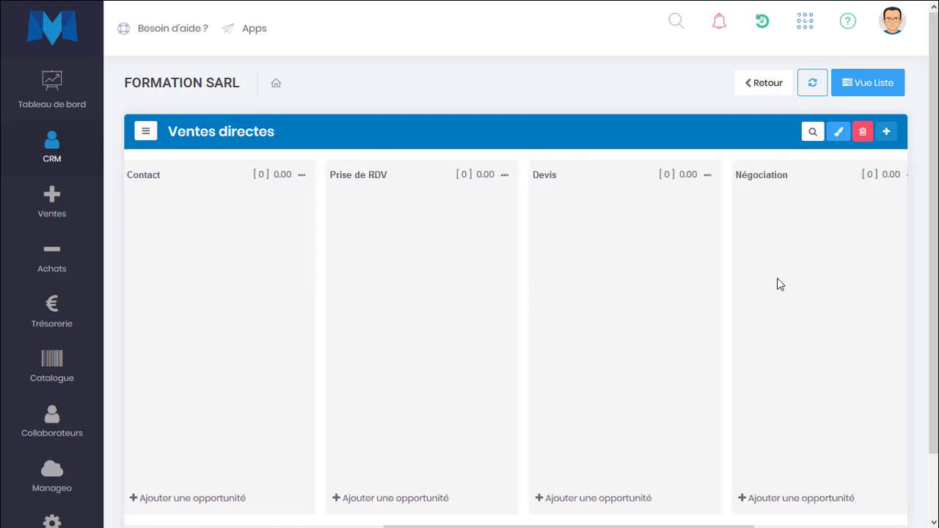
pyautogui.hscroll(-3, 286, 287)
pyautogui.hscroll(-2, 271, 286)
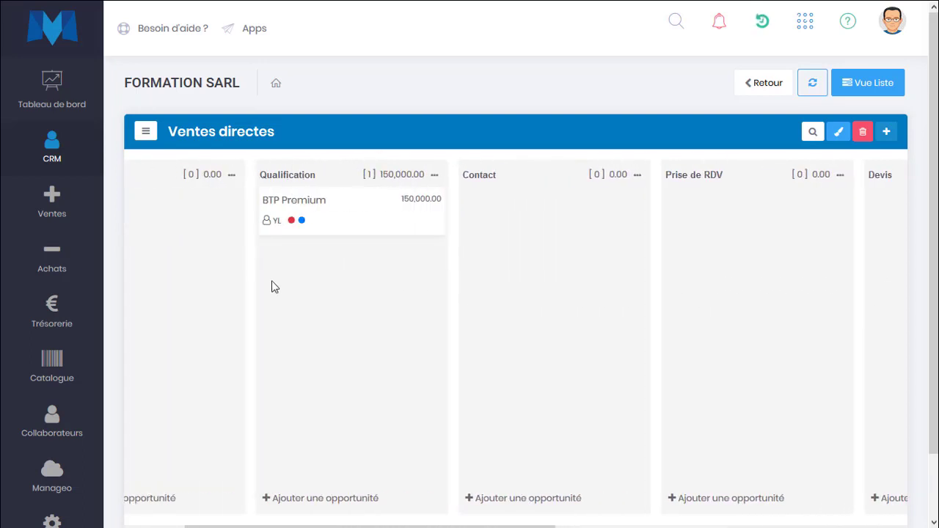
pyautogui.moveTo(429, 222)
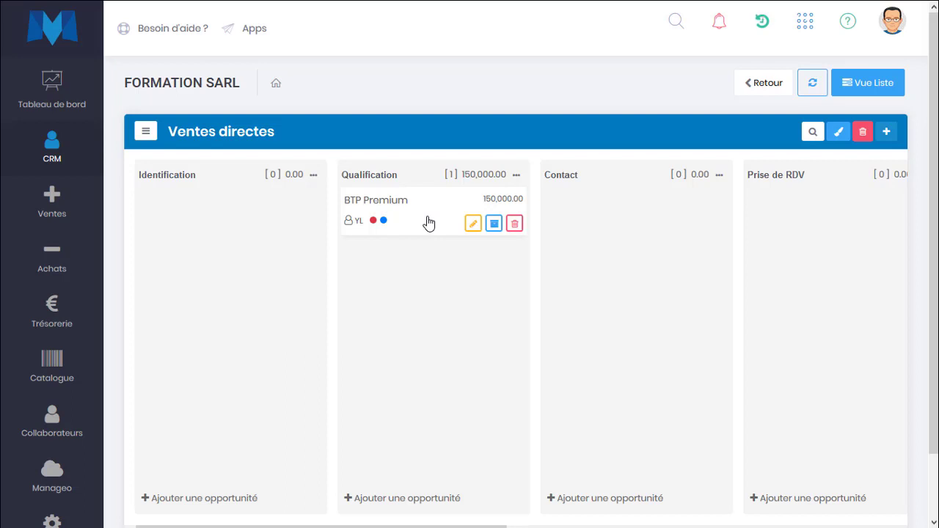
pyautogui.hscroll(5, 654, 315)
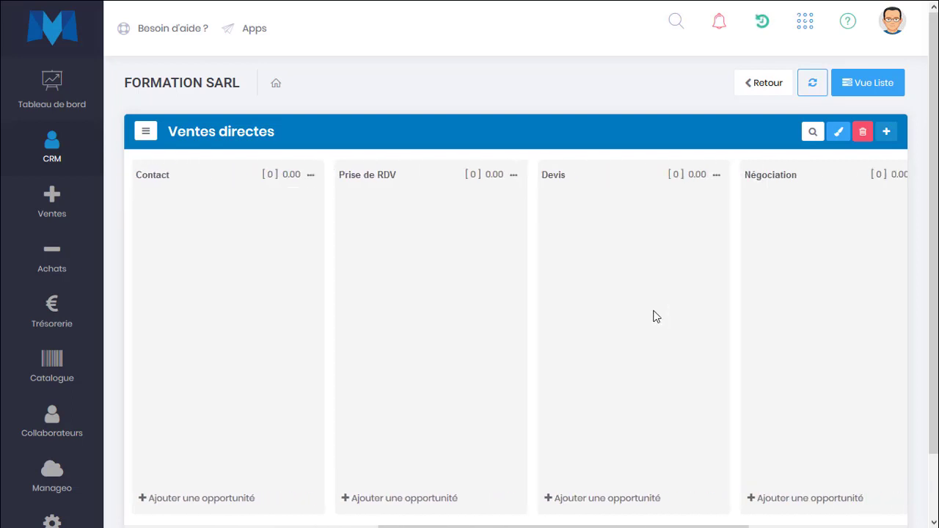
pyautogui.hscroll(-5, 657, 316)
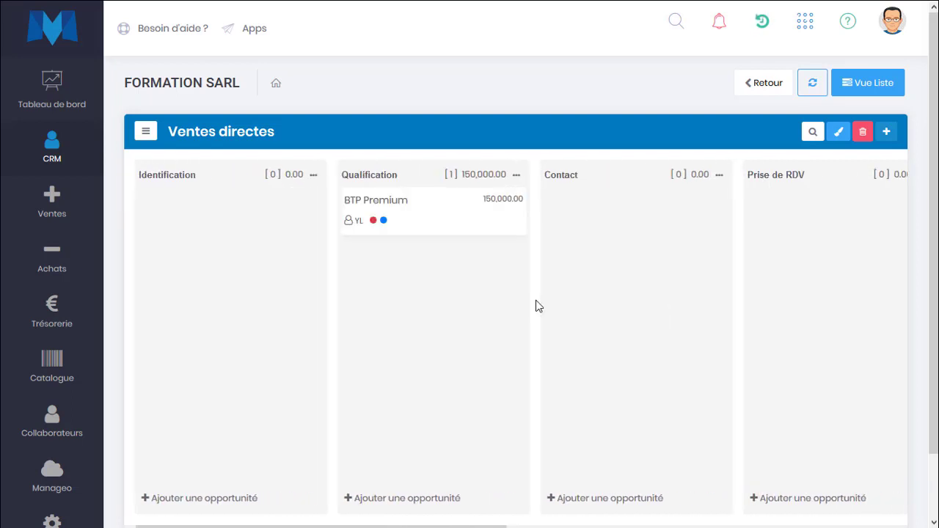
pyautogui.click(812, 137)
pyautogui.click(722, 375)
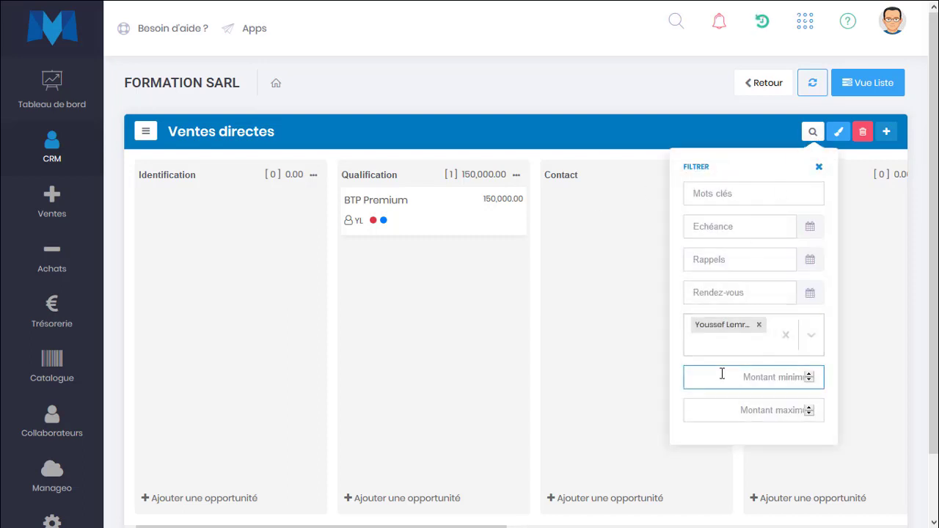
pyautogui.click(715, 344)
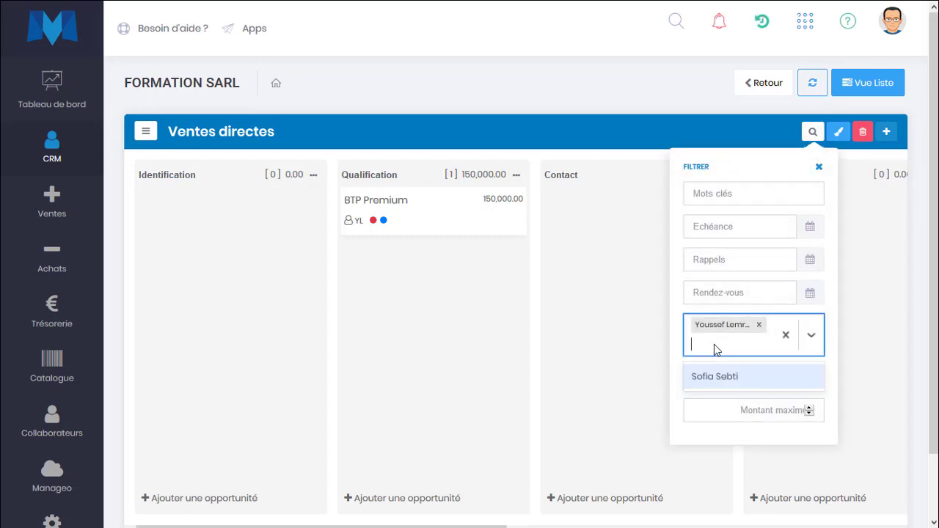
pyautogui.click(711, 378)
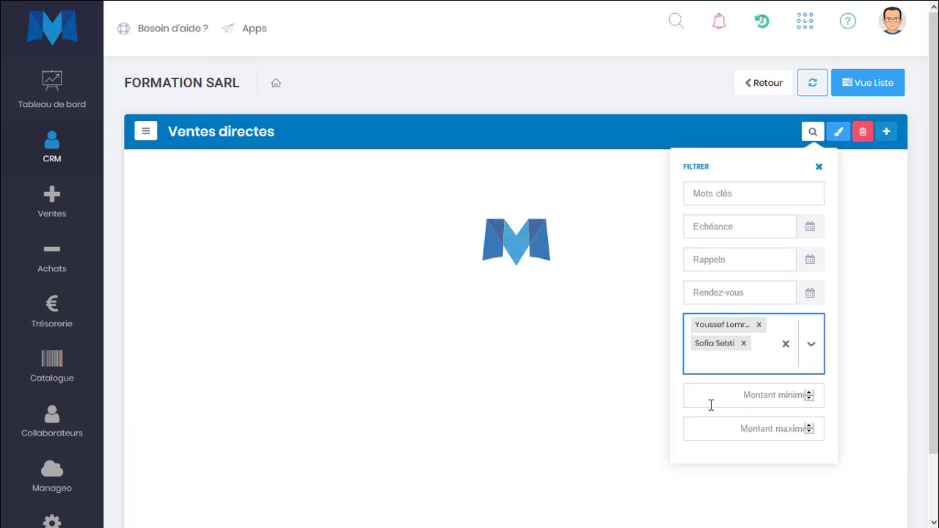
# Set Montant minimum to 100000 and apply the filter
pyautogui.click(758, 396)
pyautogui.write('100000')
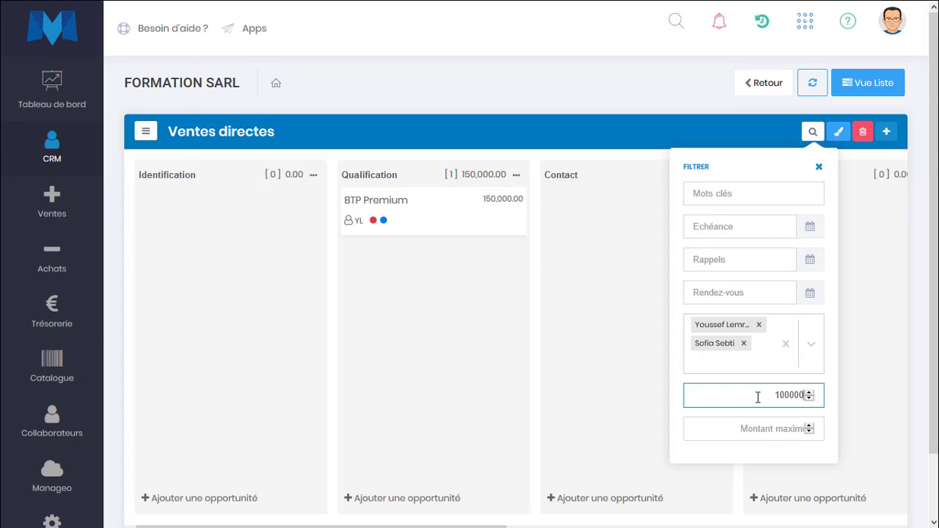
pyautogui.click(534, 239)
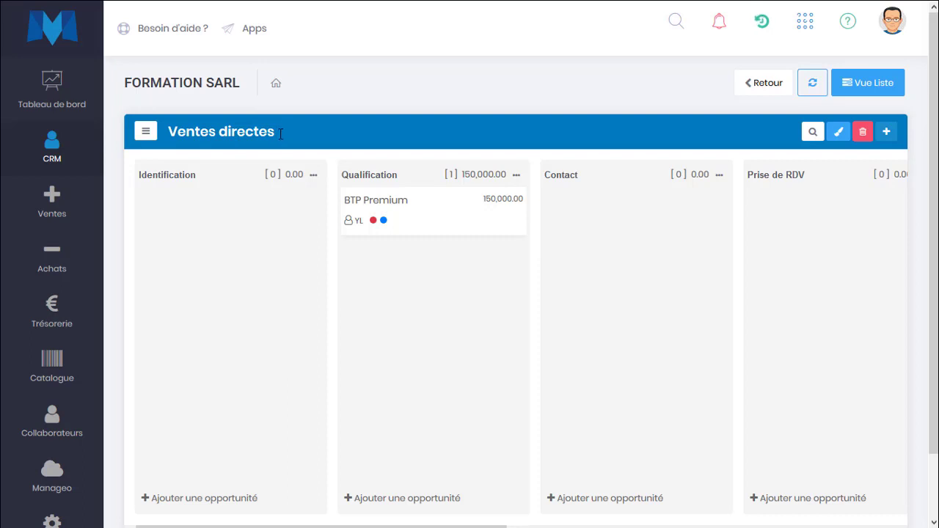
# Switch to the Revendeurs pipeline and add the stages Identifier and Contact
pyautogui.click(140, 136)
pyautogui.click(157, 207)
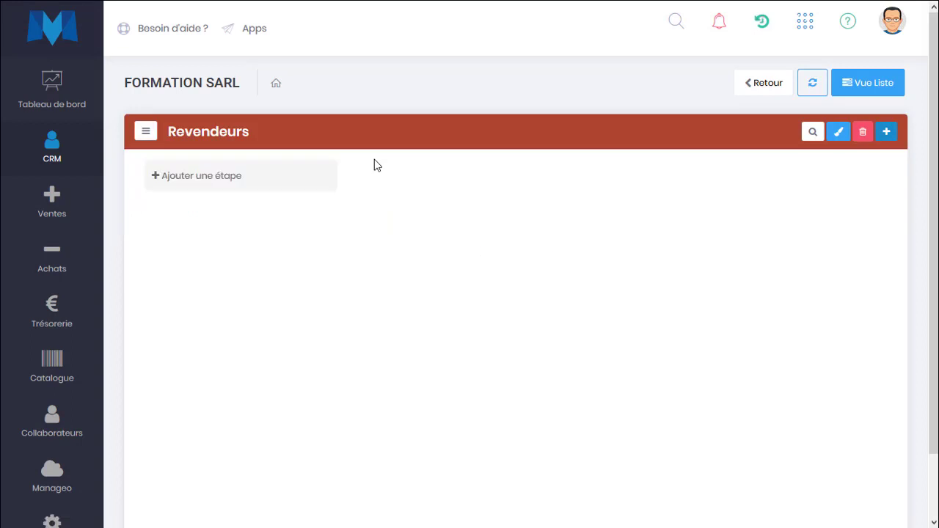
pyautogui.click(243, 179)
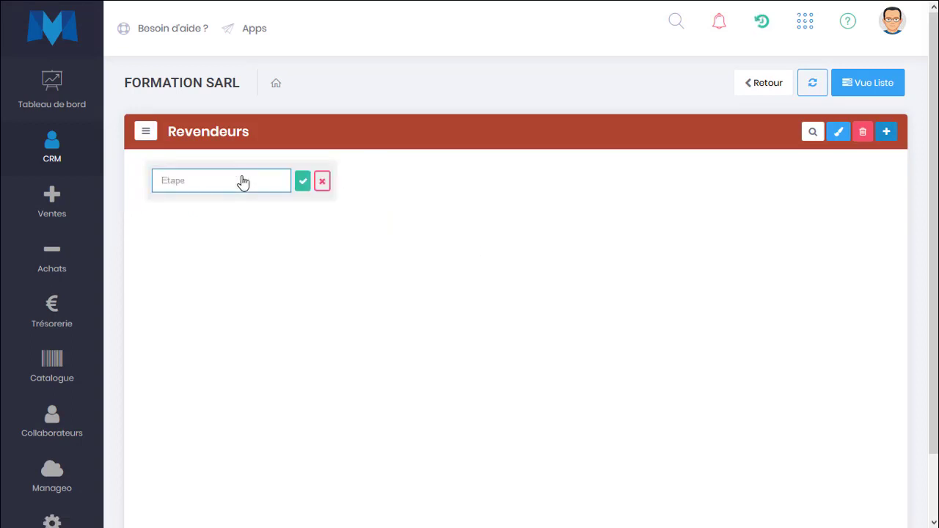
pyautogui.write('Identifier')
pyautogui.press('Return')
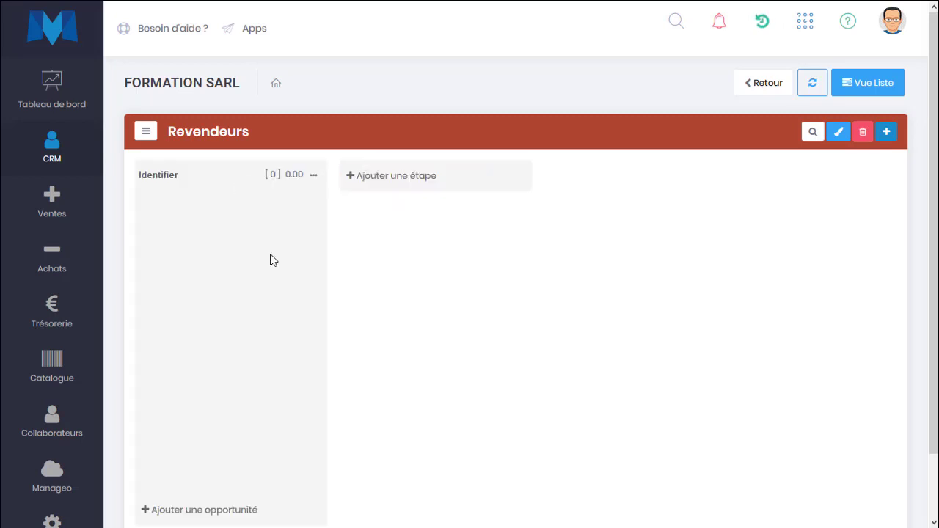
pyautogui.click(411, 185)
pyautogui.write('Cont')
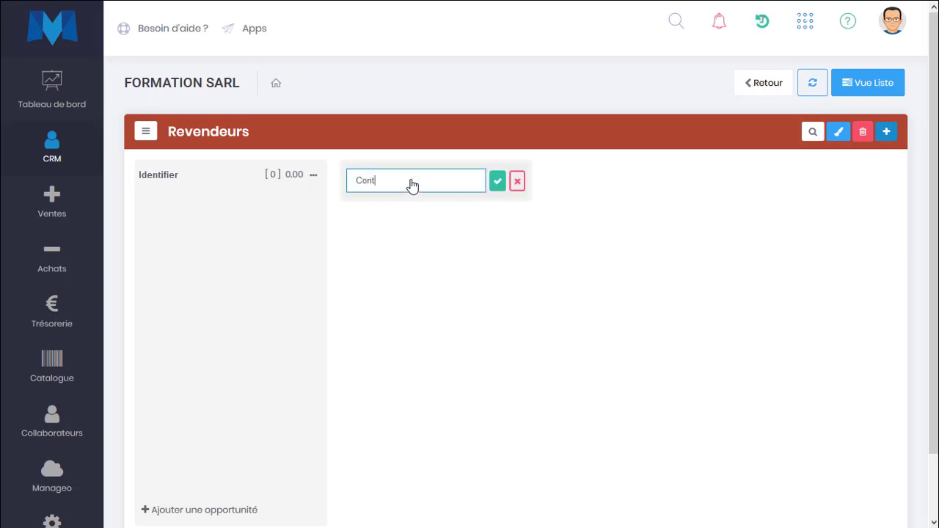
pyautogui.write('act')
pyautogui.press('Return')
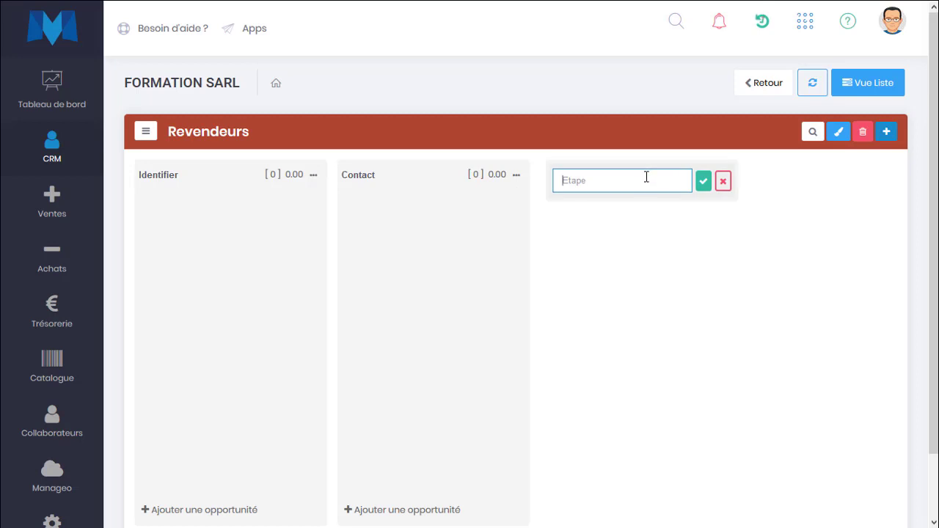
# Add the stages Invitation, Confirmation and Suivi, then dismiss the extra empty stage entry
pyautogui.write('Démo')
pyautogui.press('BackSpace')
pyautogui.press('BackSpace')
pyautogui.press('BackSpace')
pyautogui.press('BackSpace')
pyautogui.write('Déjeu')
pyautogui.press('BackSpace')
pyautogui.press('BackSpace')
pyautogui.press('BackSpace')
pyautogui.press('BackSpace')
pyautogui.press('BackSpace')
pyautogui.press('BackSpace')
pyautogui.press('BackSpace')
pyautogui.press('BackSpace')
pyautogui.write('Invitati')
pyautogui.press('Return')
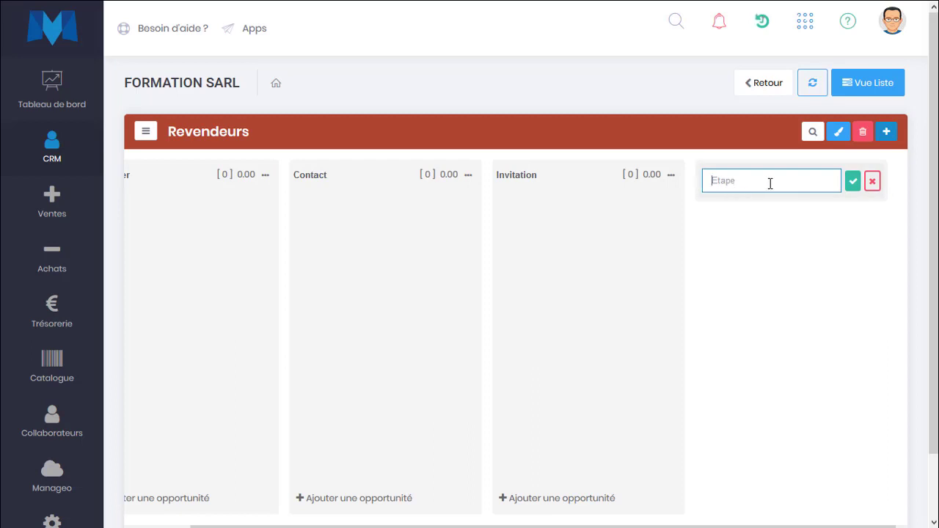
pyautogui.write('Confirmation')
pyautogui.press('Return')
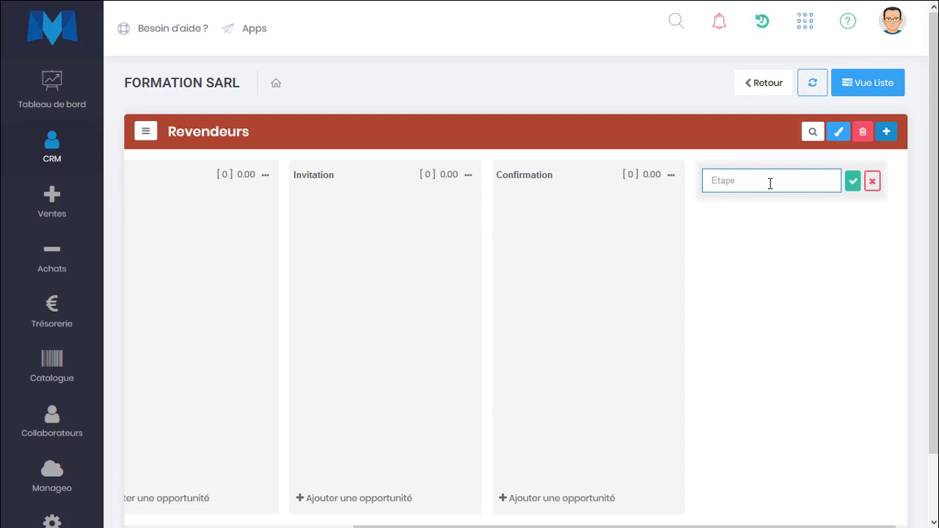
pyautogui.write('Evé')
pyautogui.press('BackSpace')
pyautogui.press('BackSpace')
pyautogui.press('BackSpace')
pyautogui.write('Su')
pyautogui.press('Return')
pyautogui.click(381, 365)
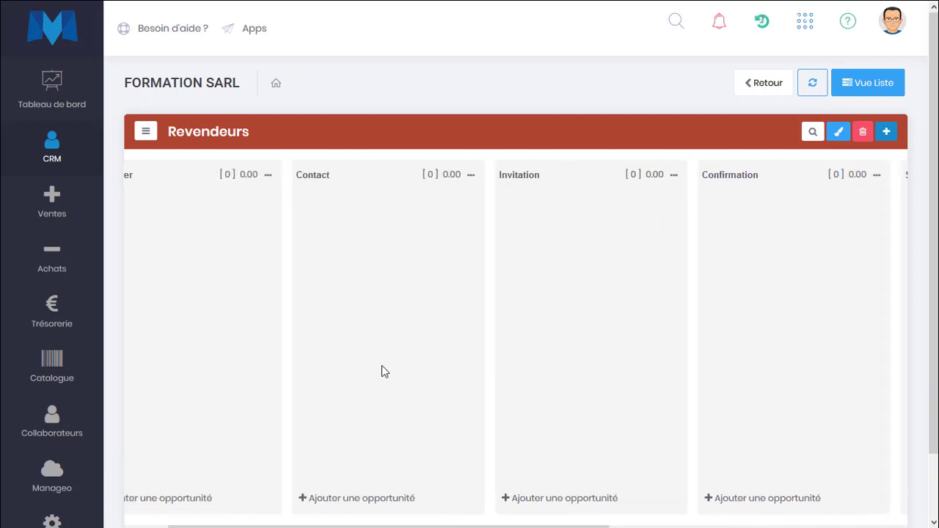
# Switch back to the Ventes directes board, with BTP Premium in Qualification at 150,000.00
pyautogui.click(145, 131)
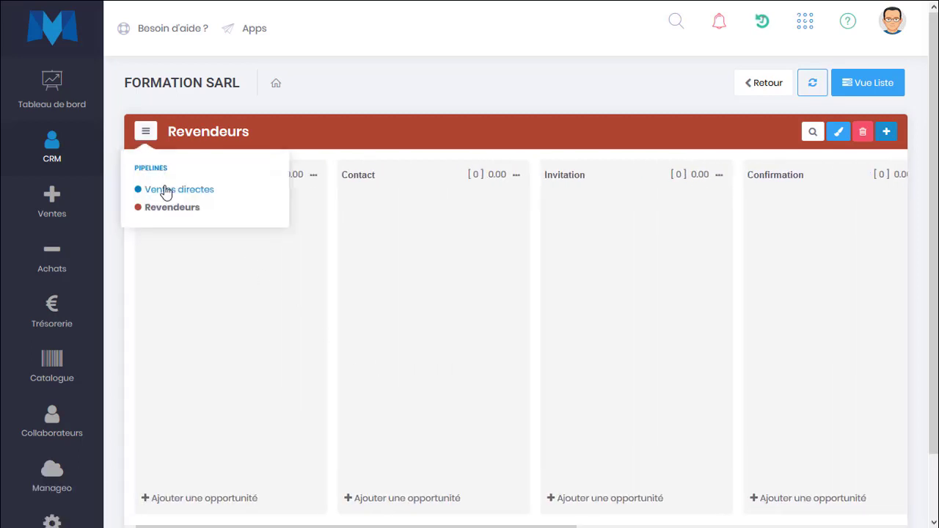
pyautogui.click(166, 192)
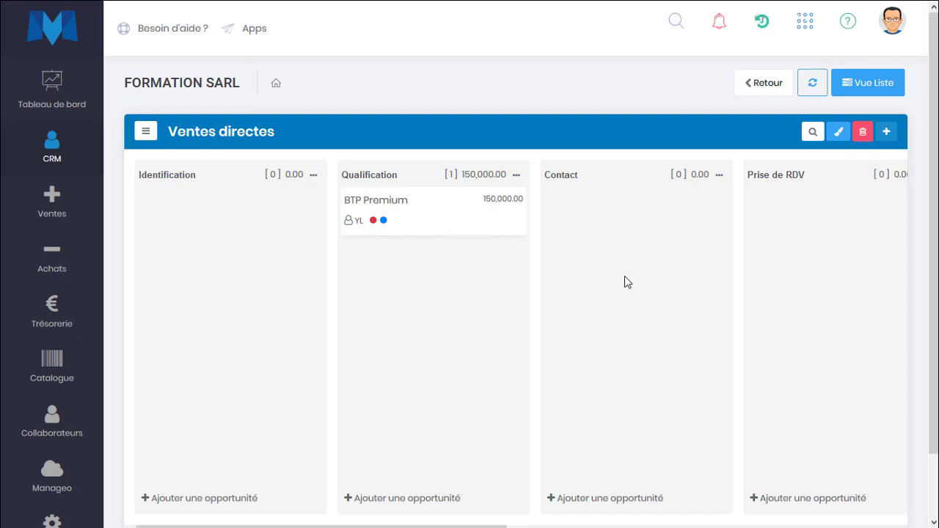
pyautogui.hscroll(2, 624, 276)
pyautogui.hscroll(3, 625, 276)
pyautogui.hscroll(-5, 624, 276)
pyautogui.moveTo(80, 169)
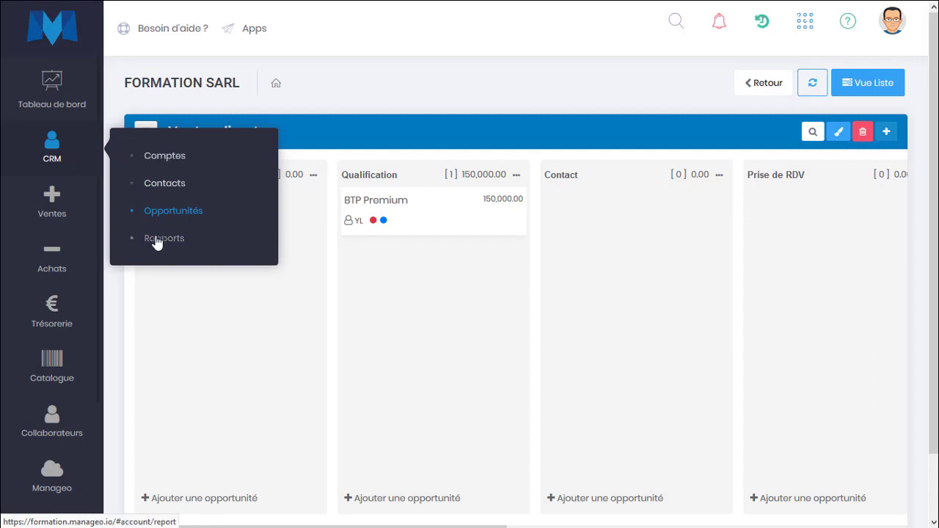
# Open the Suivi commercial report under Prospection commerciale in the CRM reports
pyautogui.click(156, 240)
pyautogui.moveTo(64, 150)
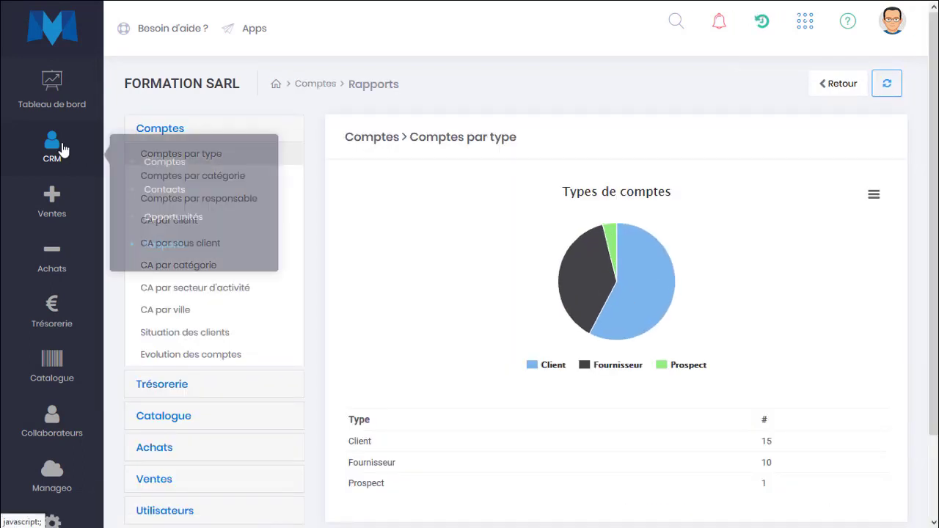
pyautogui.scroll(-2, 183, 415)
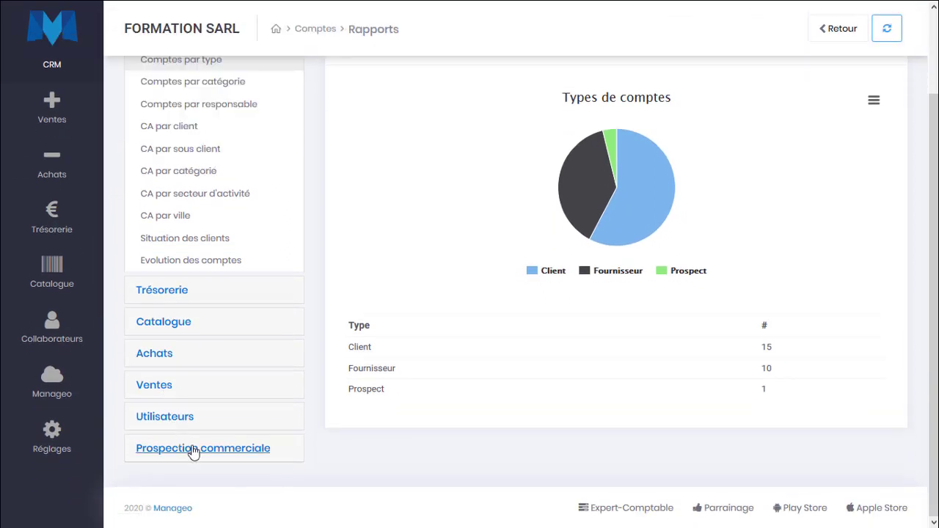
pyautogui.click(193, 450)
pyautogui.click(201, 276)
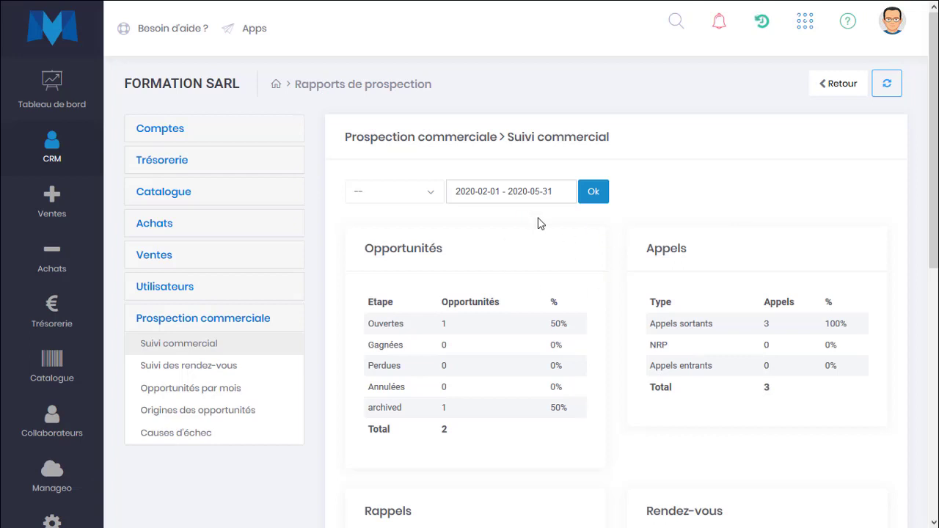
# Set the report period to Cette année (2020-01-01 to 2020-12-31) and review the results
pyautogui.click(417, 189)
pyautogui.click(509, 181)
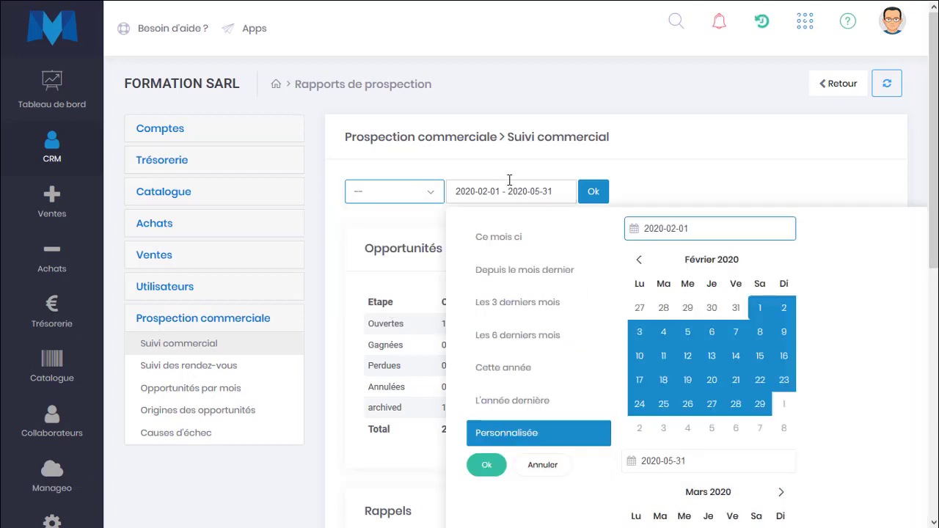
pyautogui.click(482, 369)
pyautogui.click(593, 190)
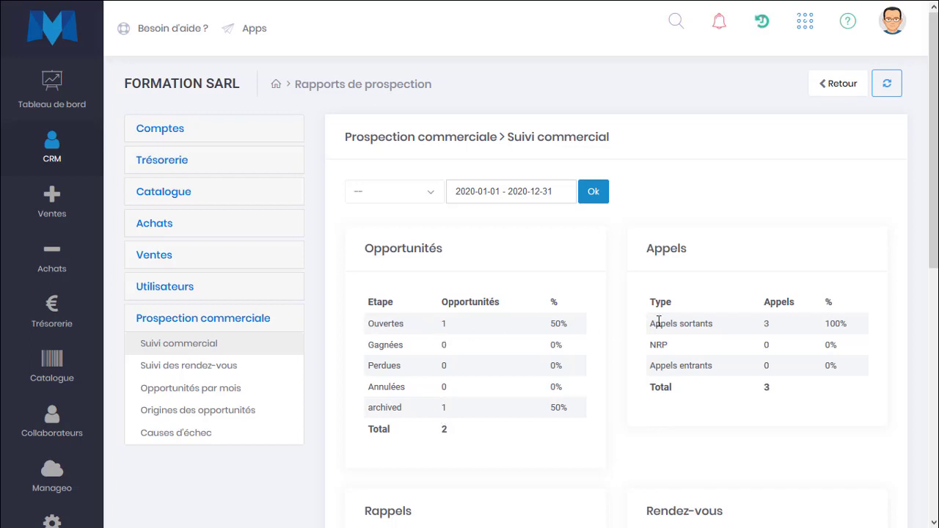
pyautogui.scroll(-3, 788, 323)
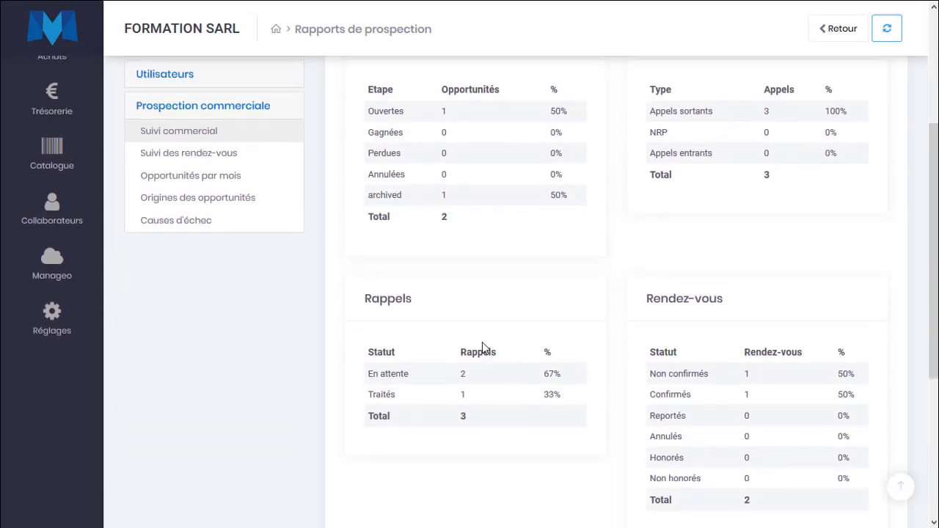
pyautogui.scroll(-2, 482, 343)
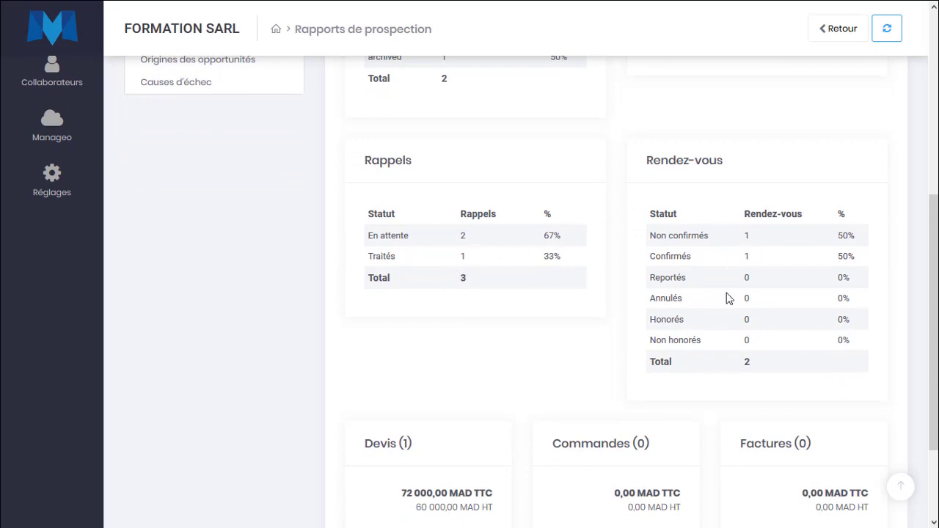
pyautogui.scroll(-1, 727, 298)
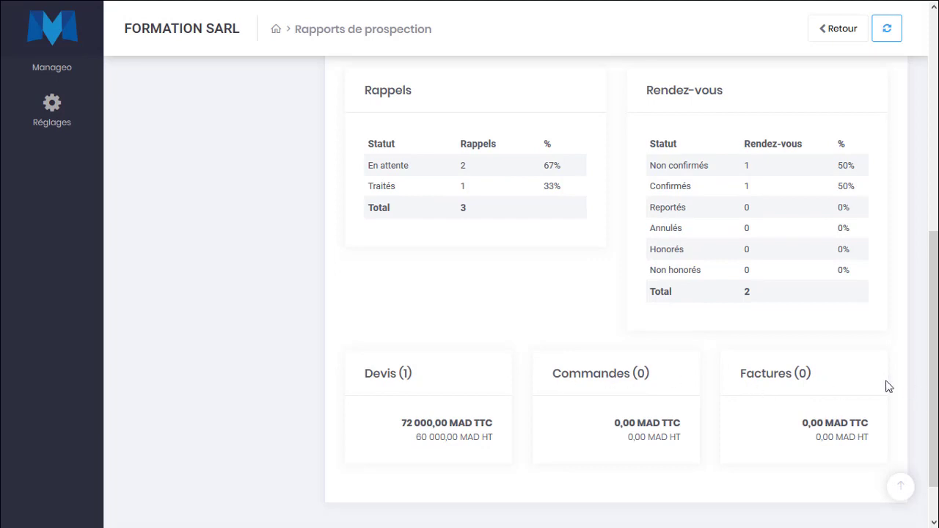
pyautogui.scroll(5, 595, 324)
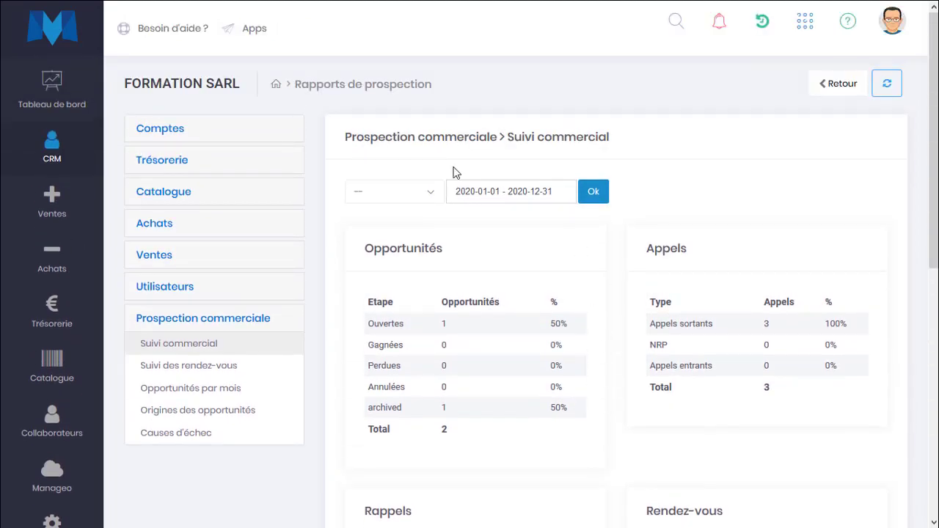
# Look through the salesperson filter list without choosing anyone
pyautogui.click(387, 189)
pyautogui.click(499, 195)
pyautogui.click(398, 198)
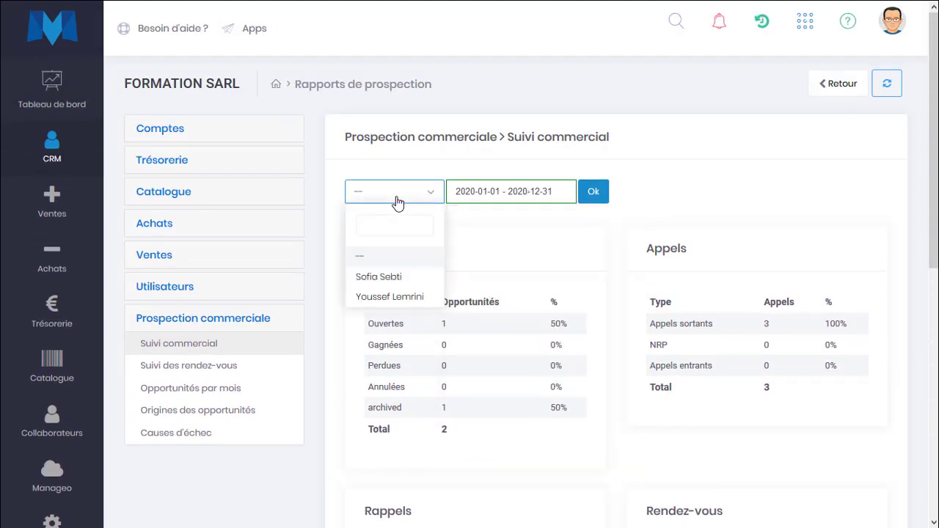
pyautogui.click(500, 227)
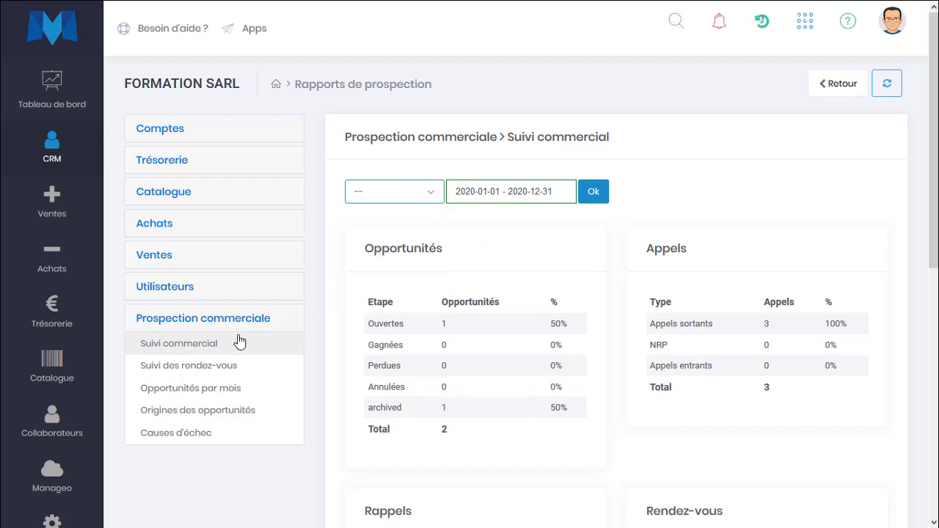
# Review the Suivi des rendez-vous report, highlighting the appointment's details
pyautogui.click(213, 371)
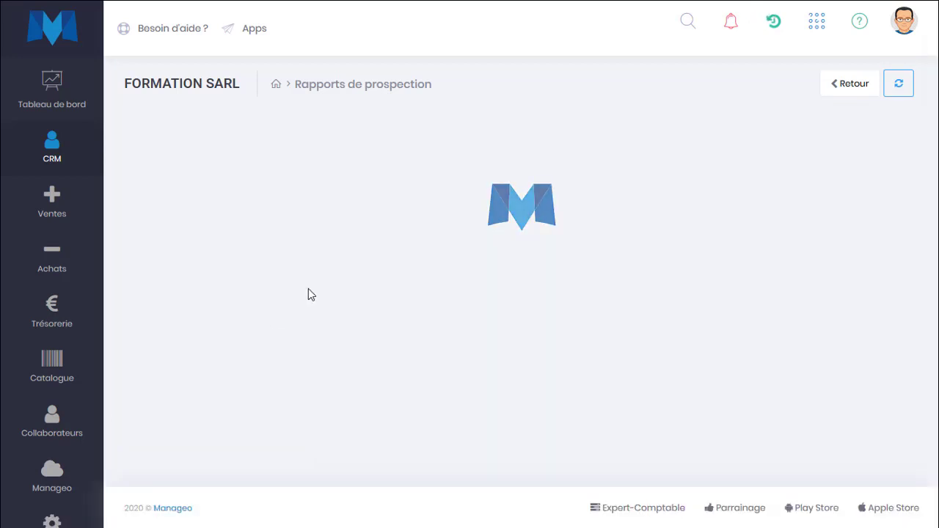
pyautogui.scroll(-2, 442, 299)
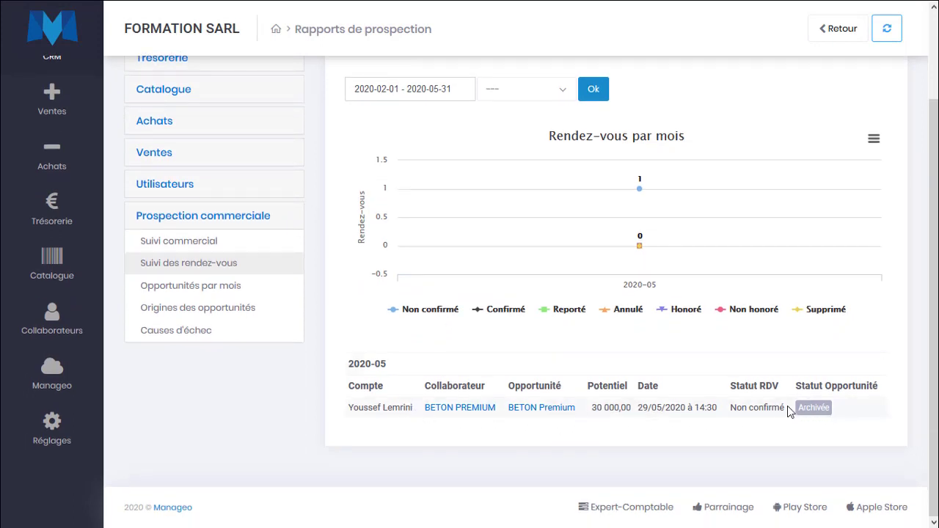
pyautogui.moveTo(790, 408); pyautogui.dragTo(340, 410)
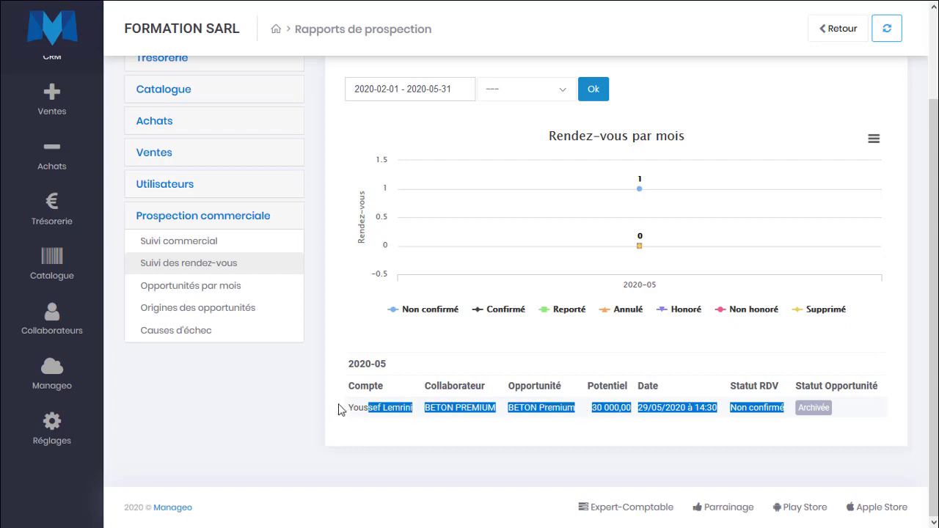
pyautogui.scroll(2, 199, 396)
# Check the Opportunités par mois and Origines des opportunités reports, then open Causes d'échec
pyautogui.click(199, 396)
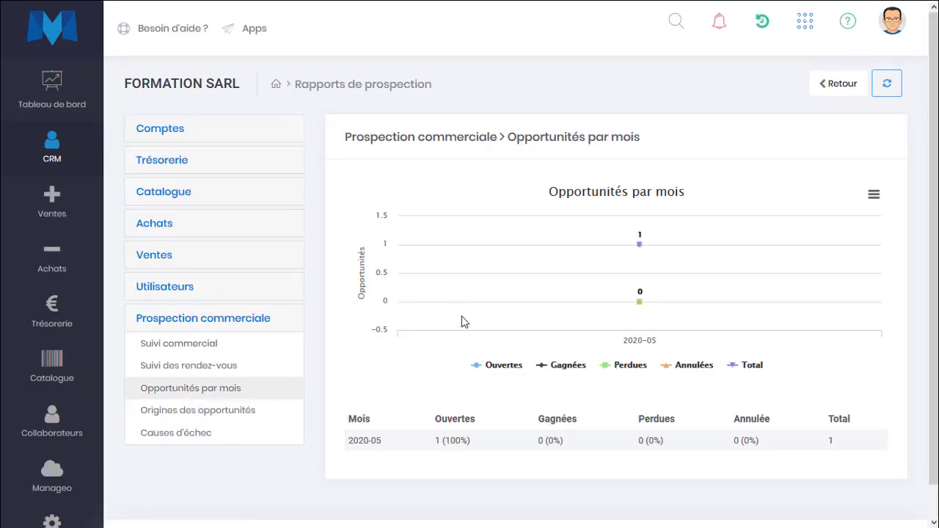
pyautogui.scroll(-2, 463, 323)
pyautogui.scroll(2, 484, 327)
pyautogui.click(225, 414)
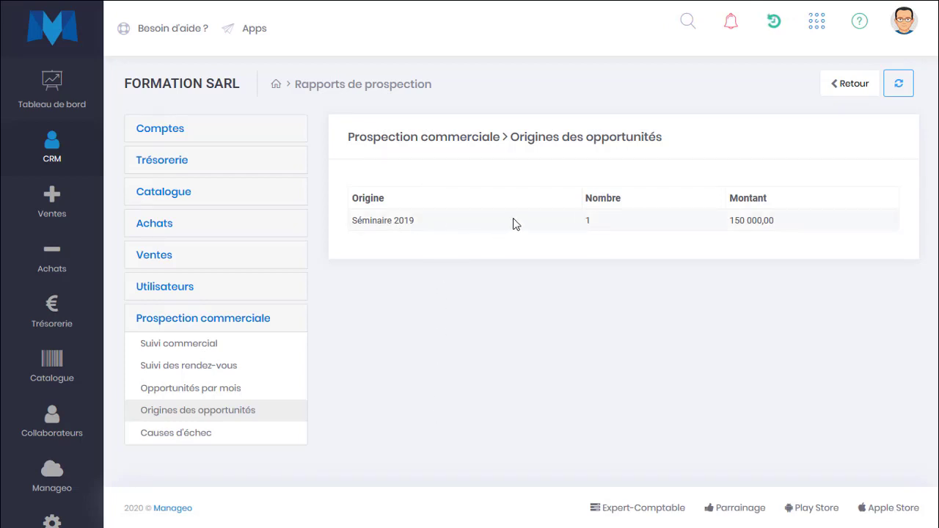
pyautogui.moveTo(331, 226); pyautogui.dragTo(455, 221)
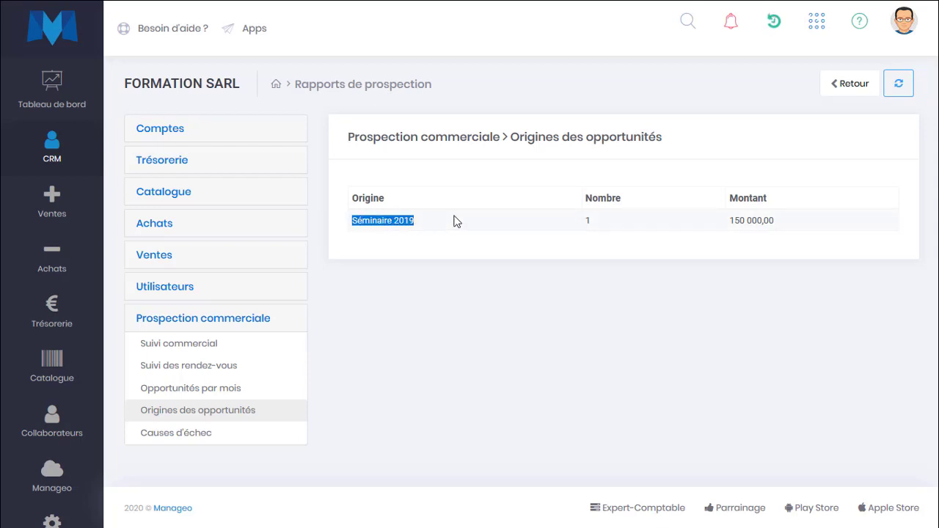
pyautogui.click(202, 445)
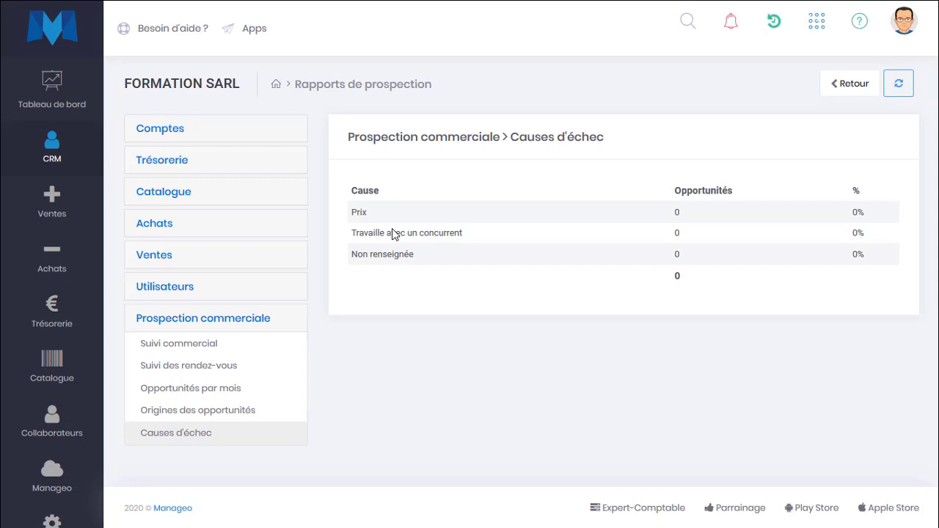
# Open the Opportunités Kanban board for Ventes directes and scroll across its stage columns
pyautogui.moveTo(7, 151)
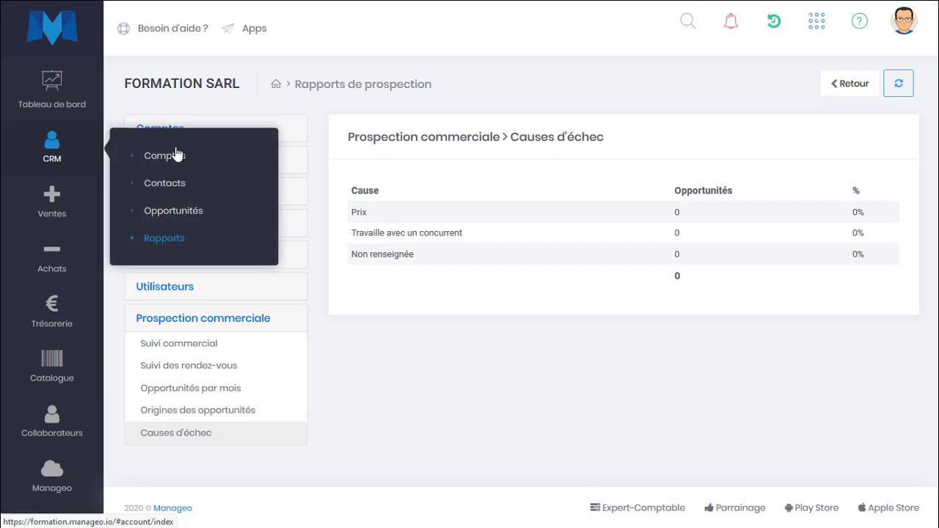
pyautogui.click(183, 224)
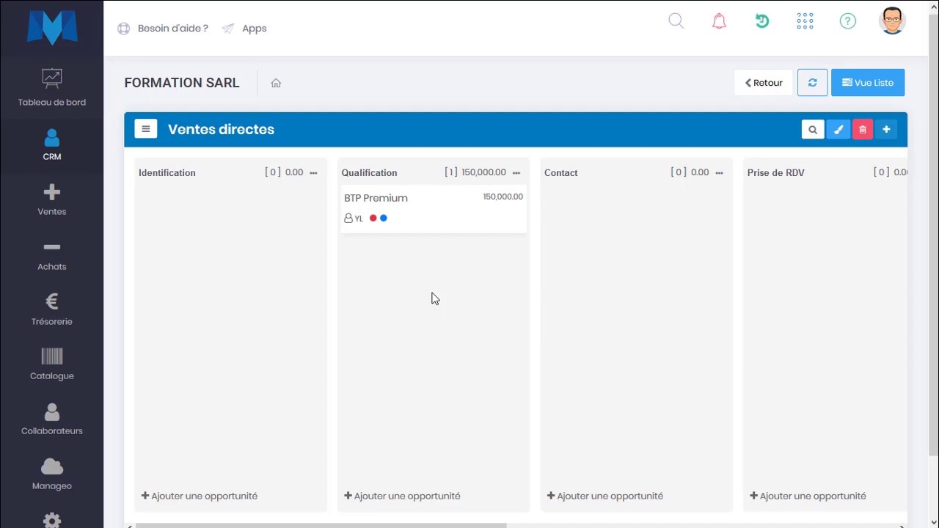
pyautogui.hscroll(5, 433, 242)
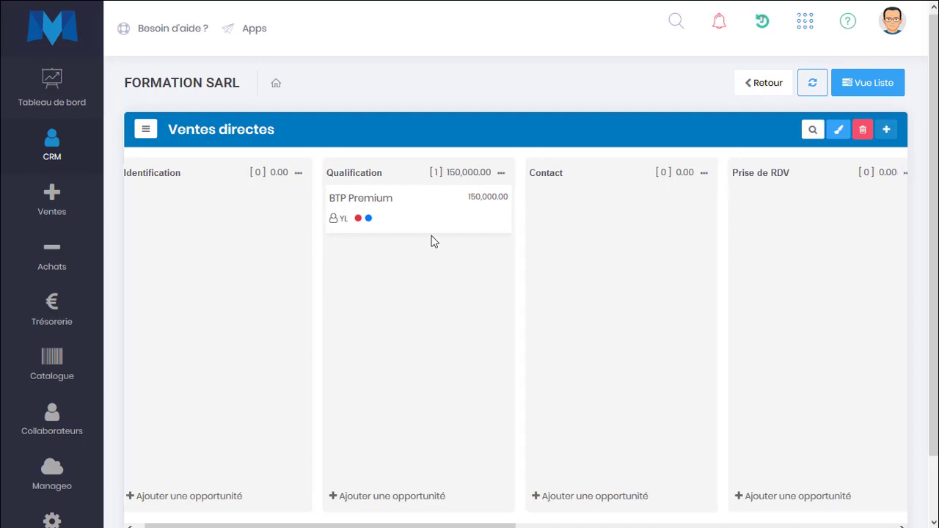
pyautogui.hscroll(-2, 772, 243)
pyautogui.hscroll(-3, 433, 252)
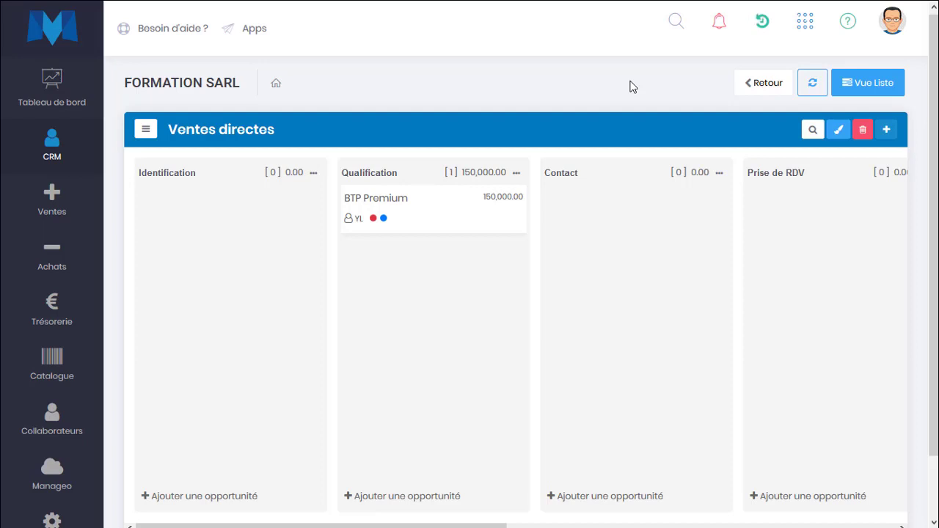
pyautogui.moveTo(70, 151)
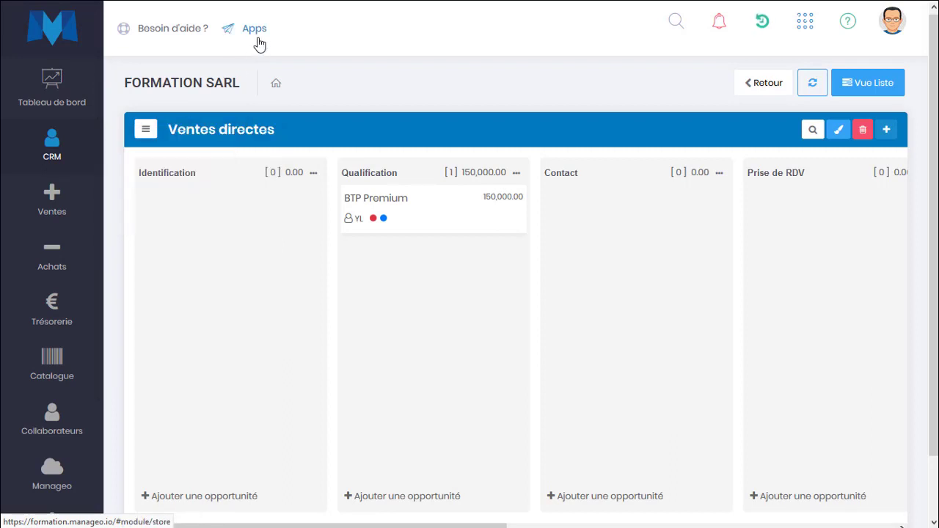
# Browse the Apps catalogue to Prospection commerciale (active until 30/06/2020), then open CRM Comptes
pyautogui.moveTo(37, 155)
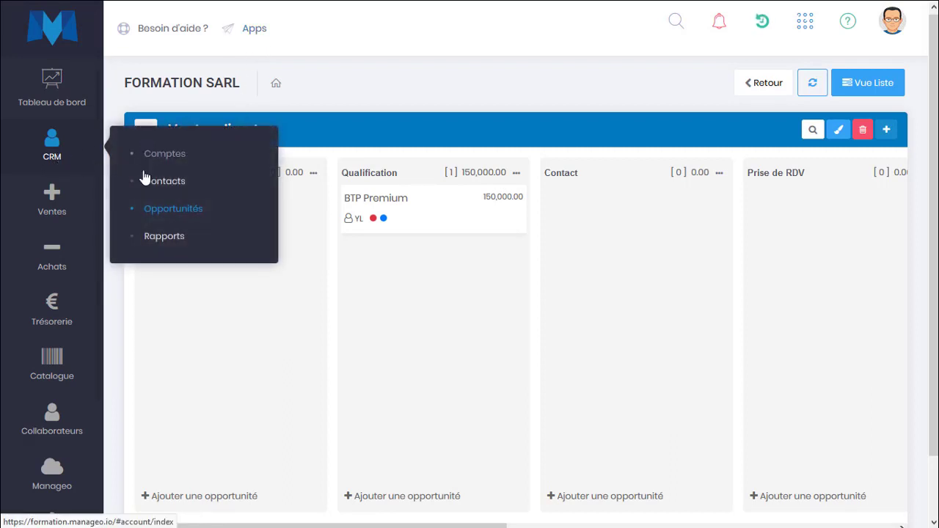
pyautogui.click(264, 33)
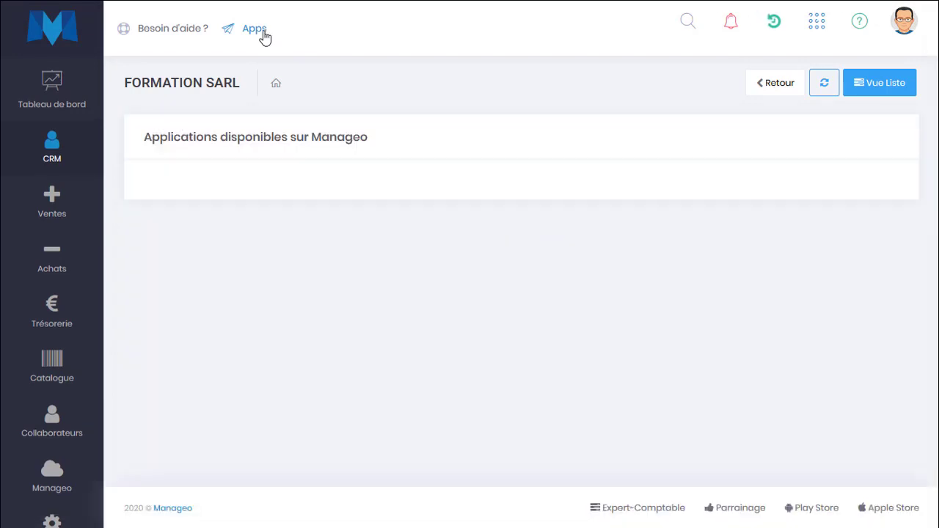
pyautogui.scroll(-3, 518, 392)
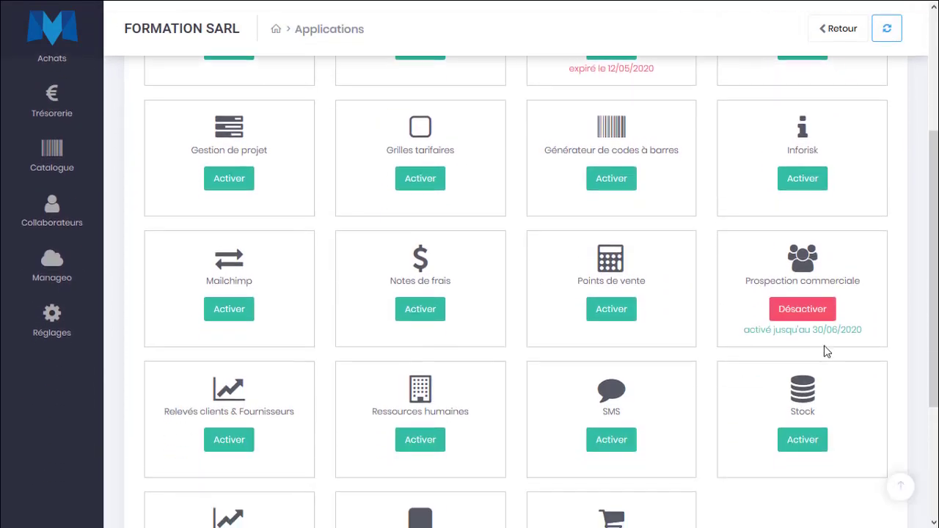
pyautogui.scroll(3, 768, 300)
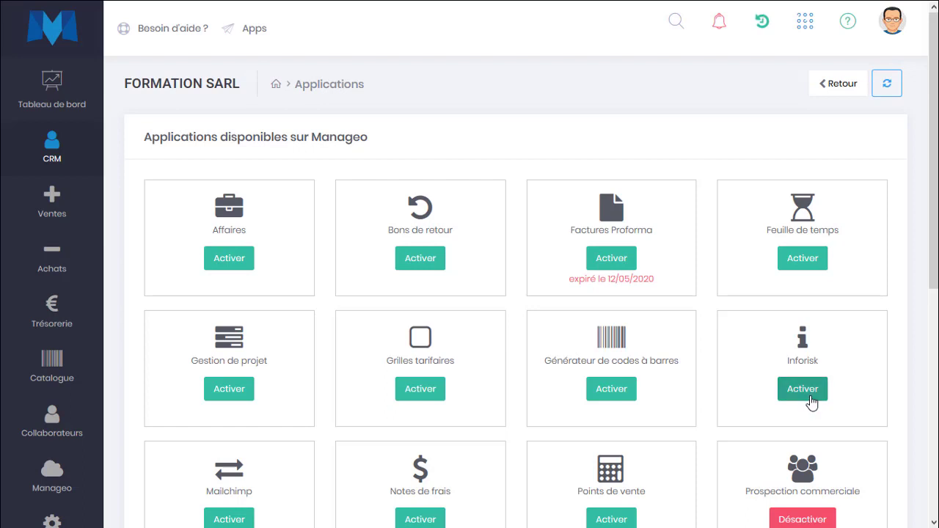
pyautogui.moveTo(44, 141)
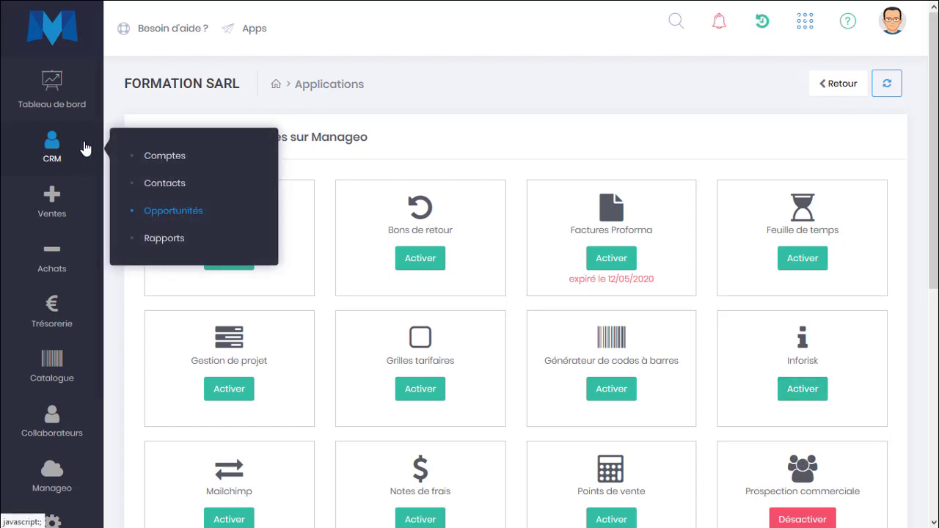
pyautogui.click(176, 158)
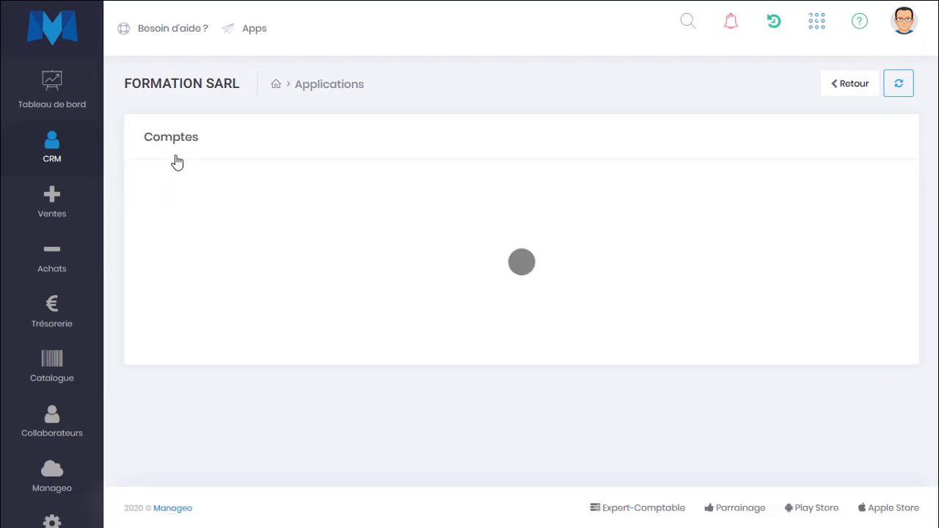